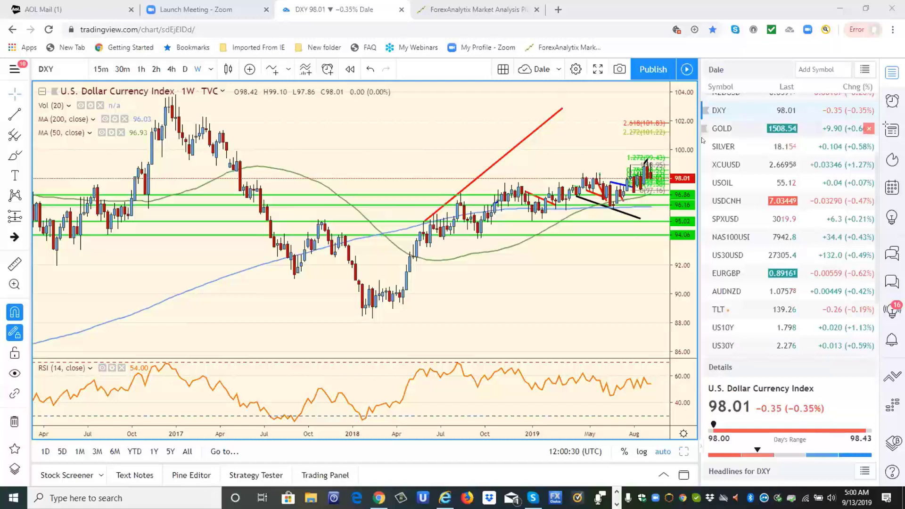
Step: Review GOLD on daily candles, then load the SILVER chart from the watchlist
left_click(728, 130)
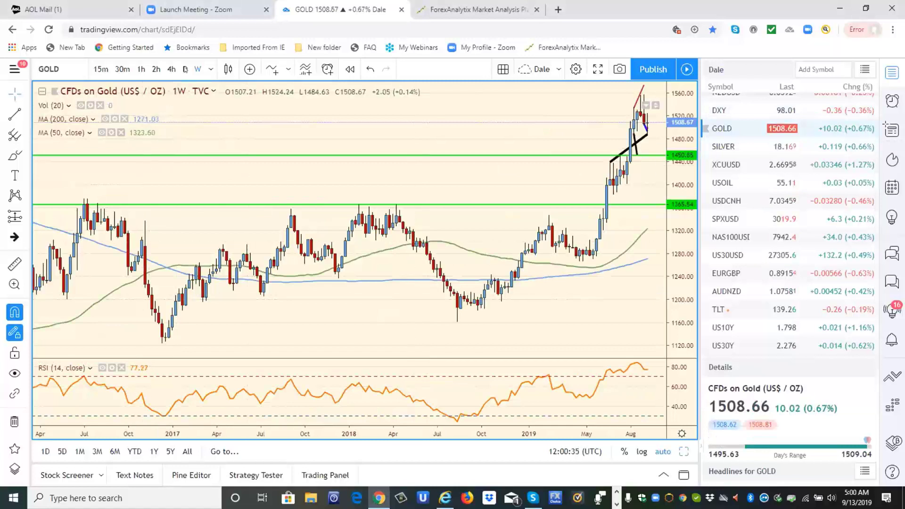
left_click(185, 69)
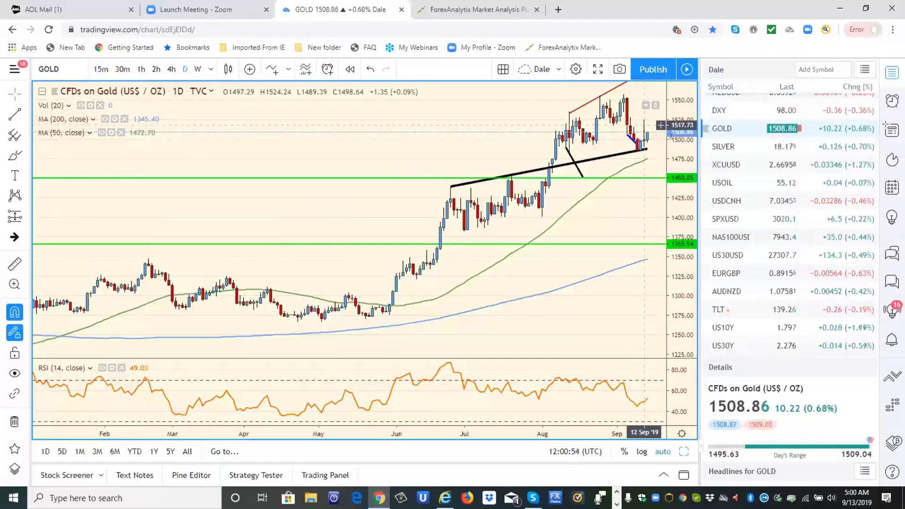
left_click(716, 148)
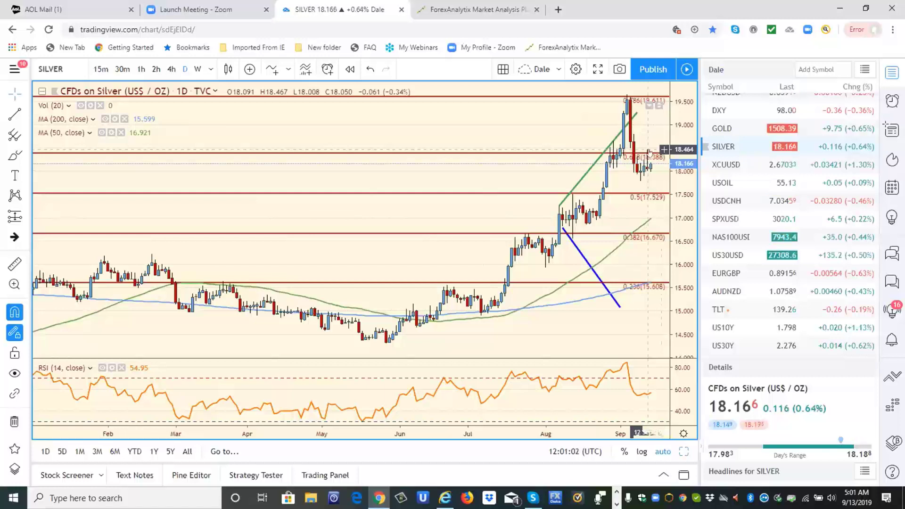
Step: Glance at the USOIL chart, then bring back the DXY chart
left_click(721, 184)
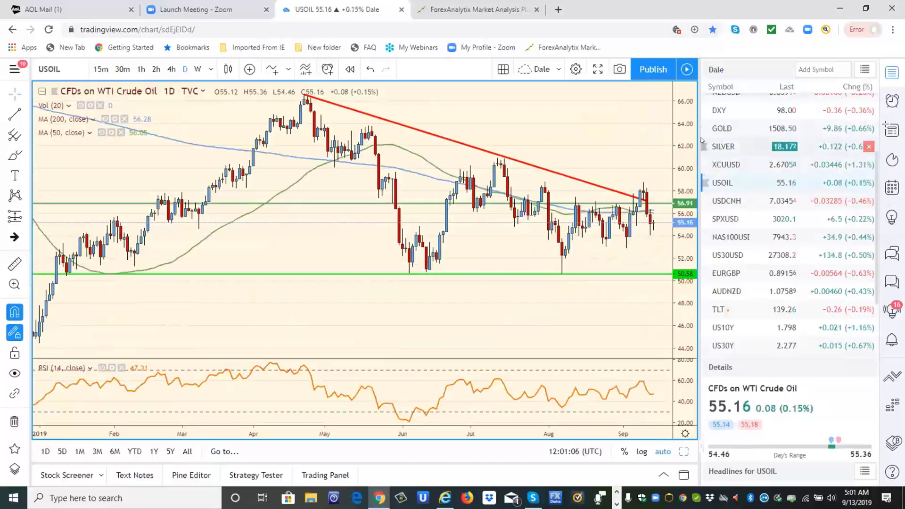
left_click(715, 111)
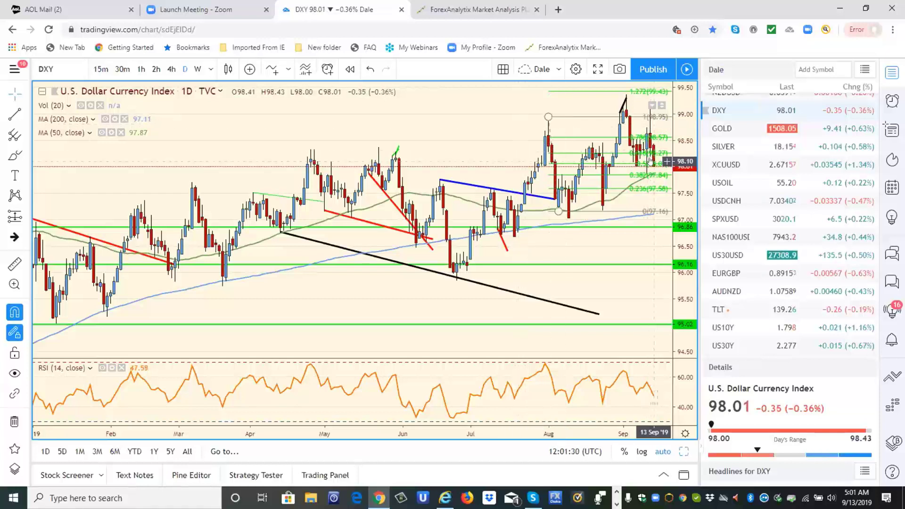
Step: Check DXY on the 1h timeframe before returning it to the W interval
left_click(199, 73)
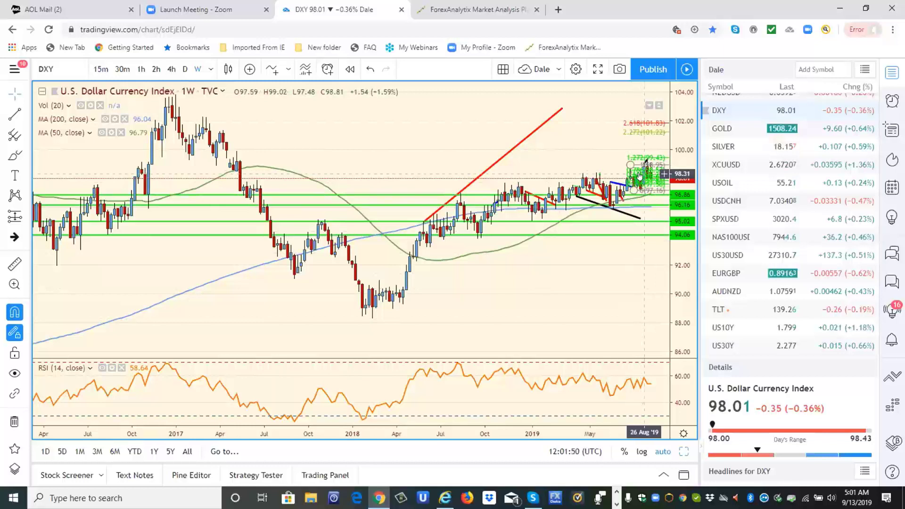
left_click(141, 69)
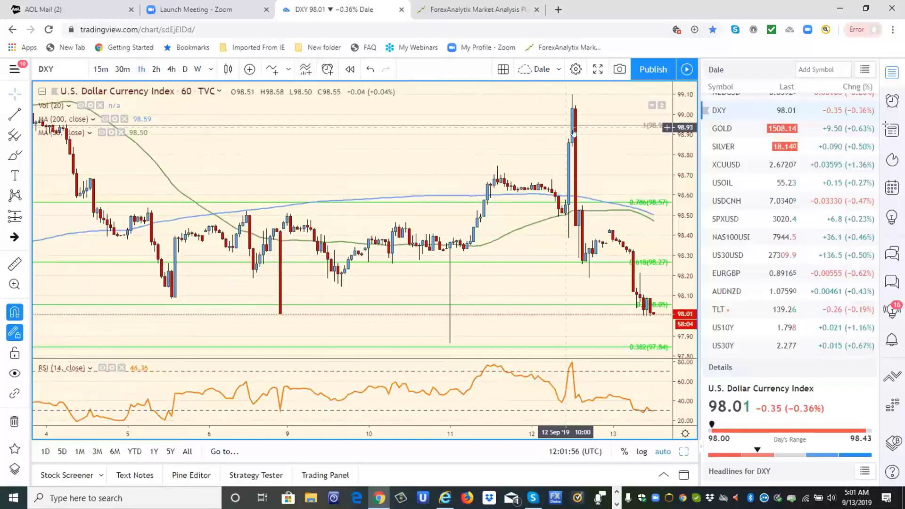
left_click(197, 69)
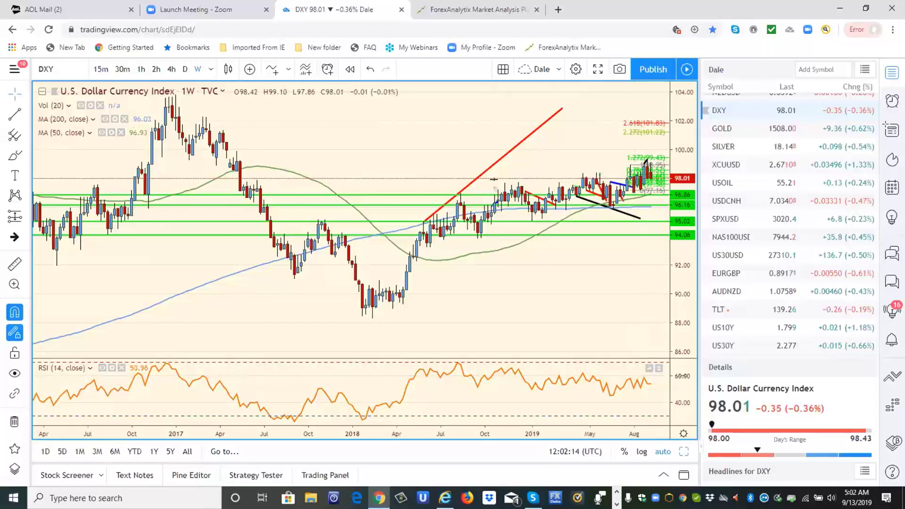
Step: Extend the black descending DXY trendline to the right edge near 94.31, then deselect it
left_click(639, 221)
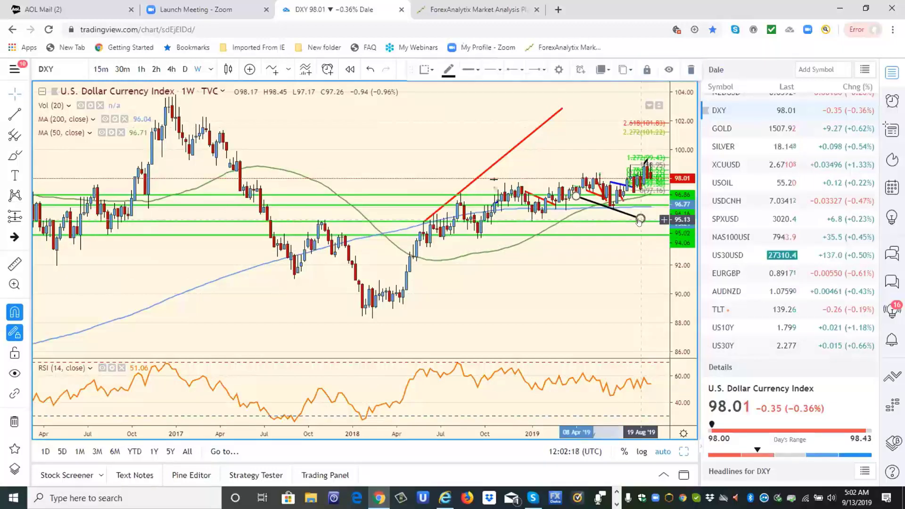
left_click_drag(641, 218, 667, 226)
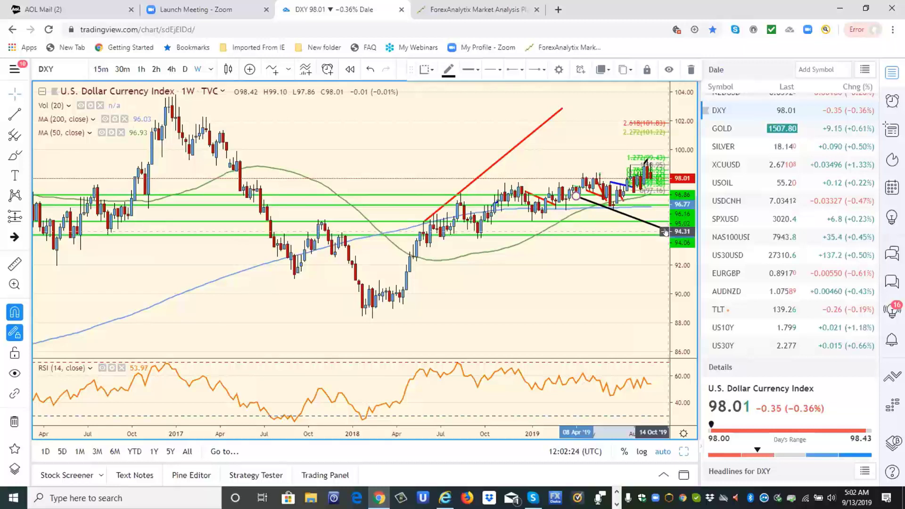
left_click(666, 232)
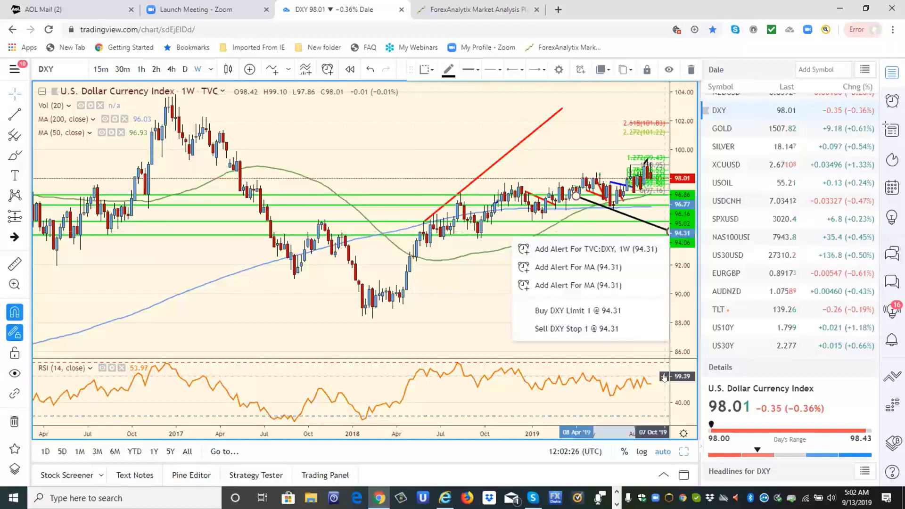
left_click(648, 378)
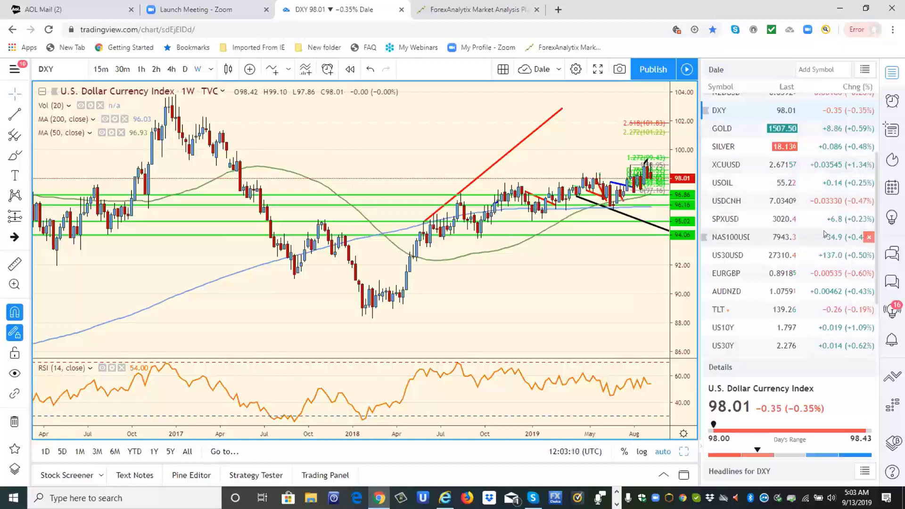
Step: Review NAS100USD on daily, 4h and 1h candles, then load SPXUSD
left_click(719, 239)
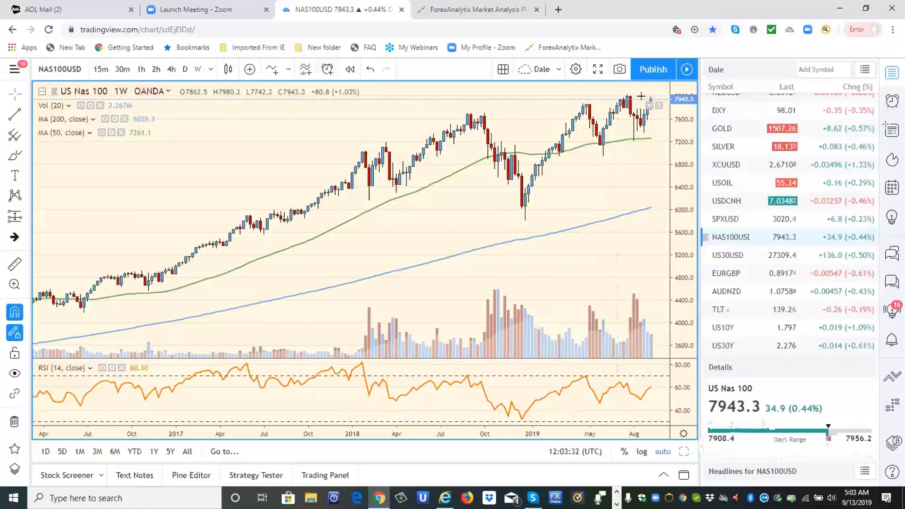
left_click(184, 70)
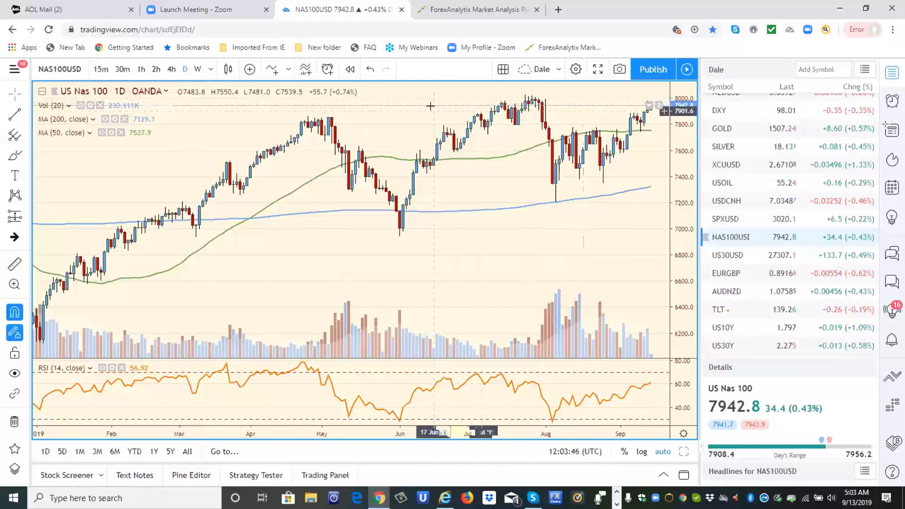
left_click(173, 76)
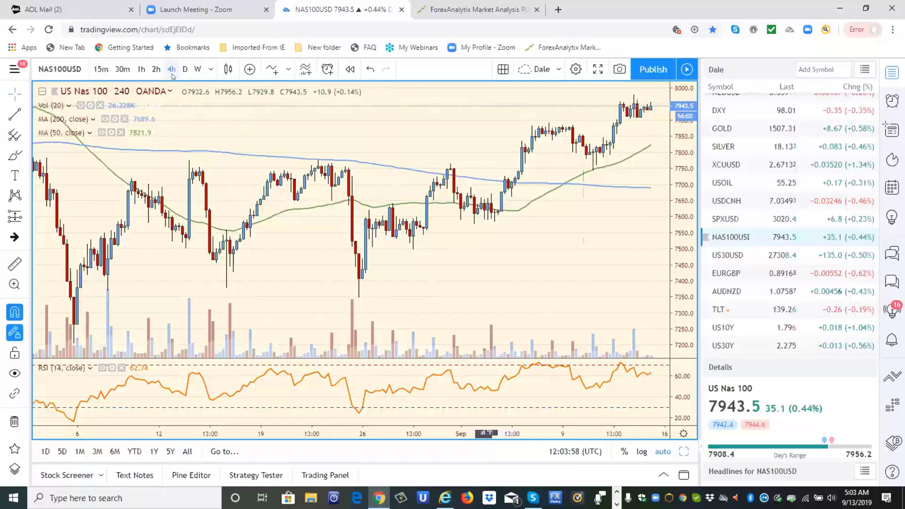
left_click(140, 75)
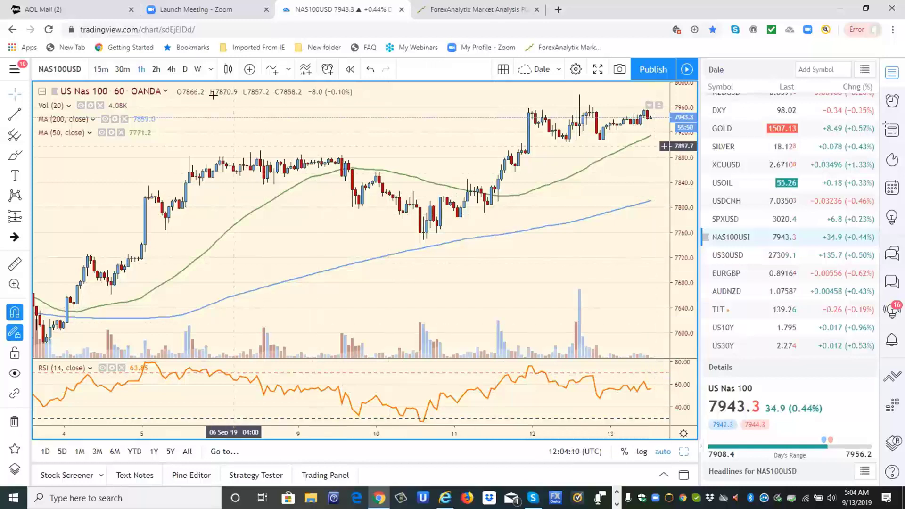
left_click(183, 74)
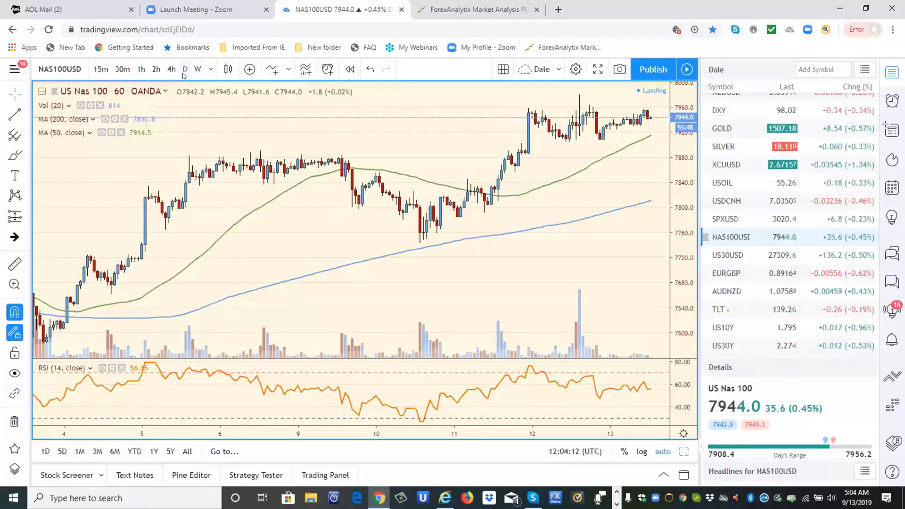
left_click(719, 216)
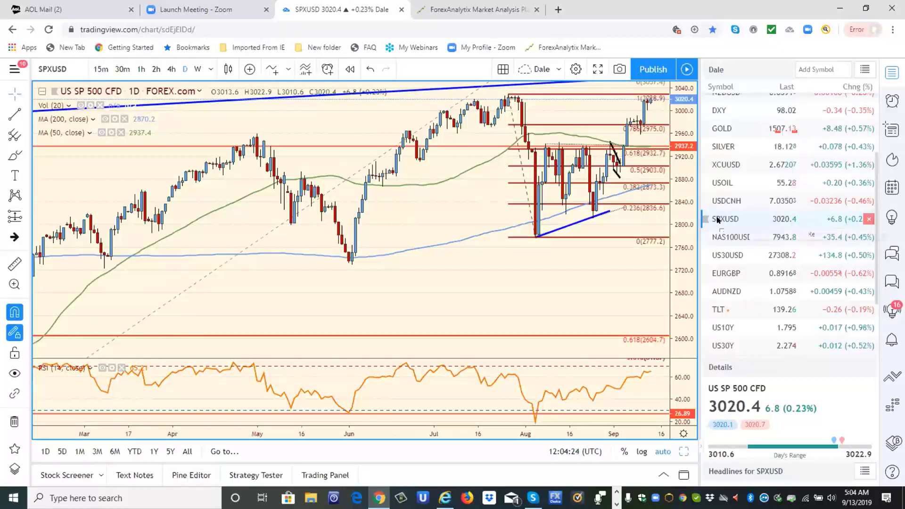
Step: View SILVER on 1h candles, then load the US10Y chart
left_click(726, 143)
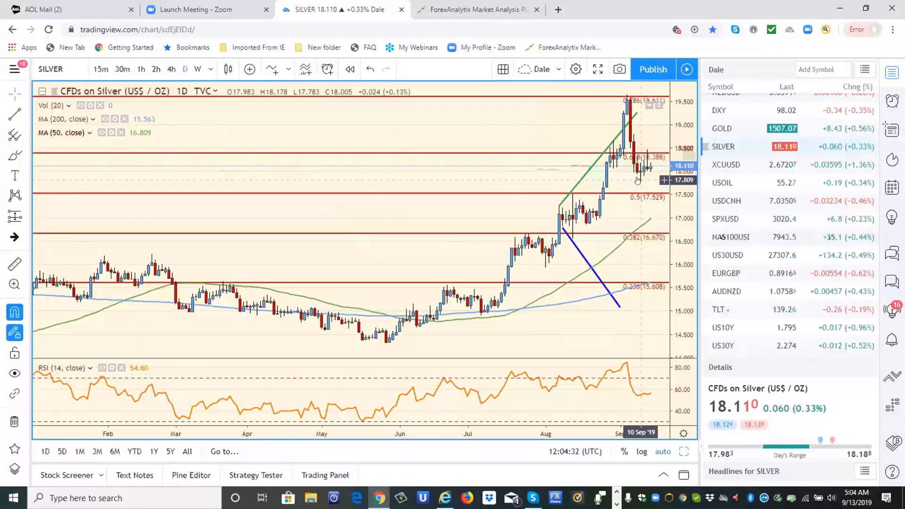
left_click(140, 70)
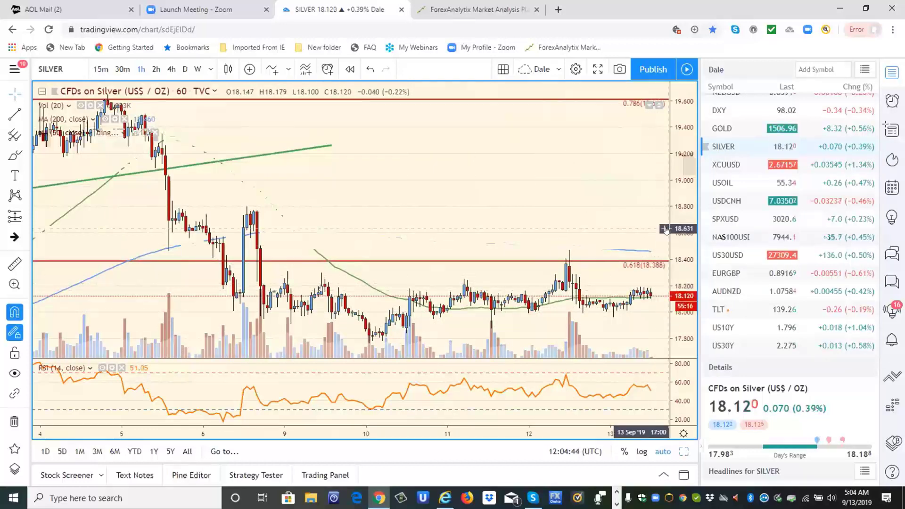
left_click(721, 328)
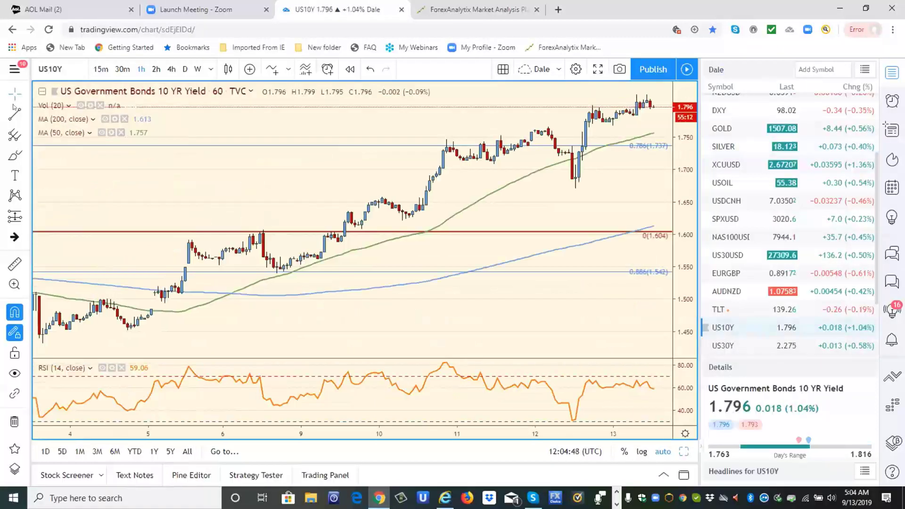
Step: Show US10Y on daily then weekly candles and scroll the watchlist to the top
left_click(184, 69)
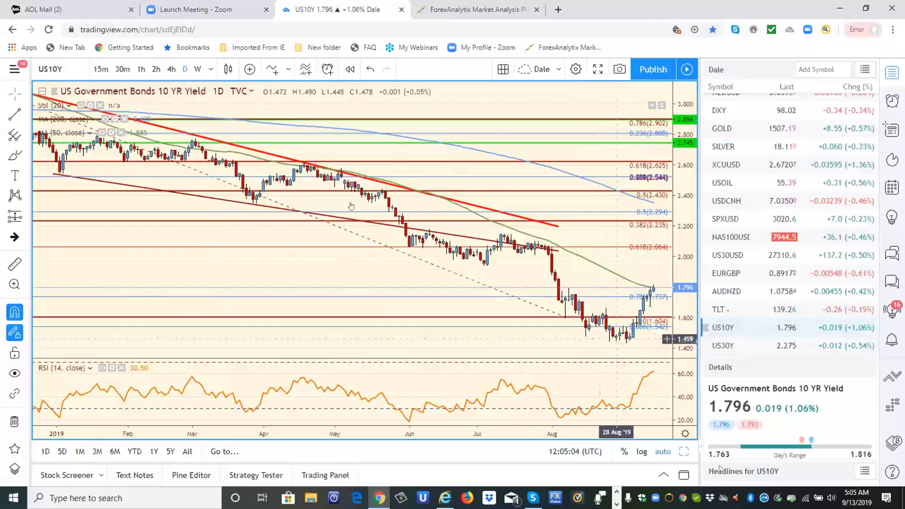
left_click(196, 69)
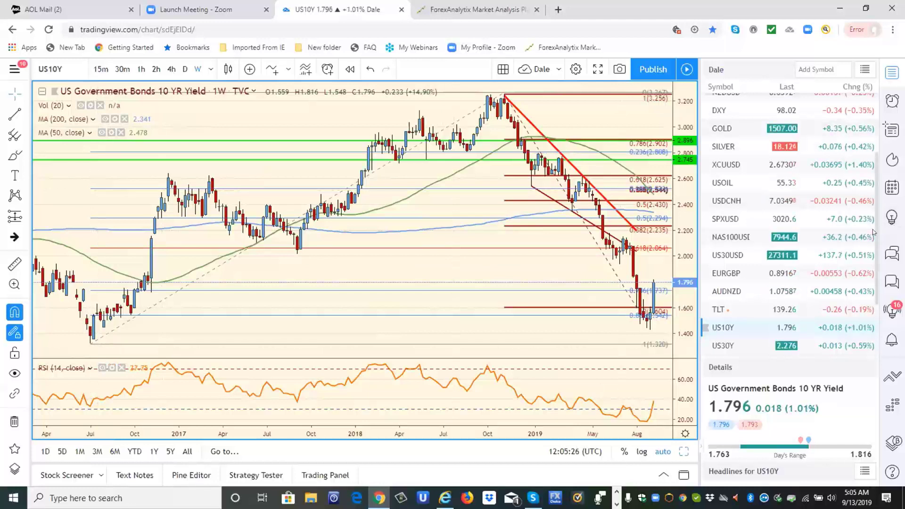
scroll(874, 212, "up", 3)
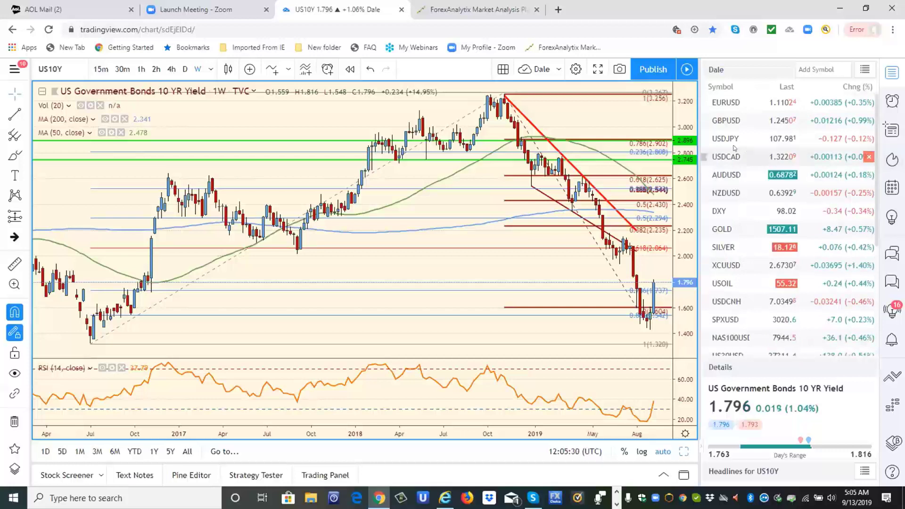
Step: Load USDJPY and compare its daily and hourly bars, ending on daily
left_click(720, 139)
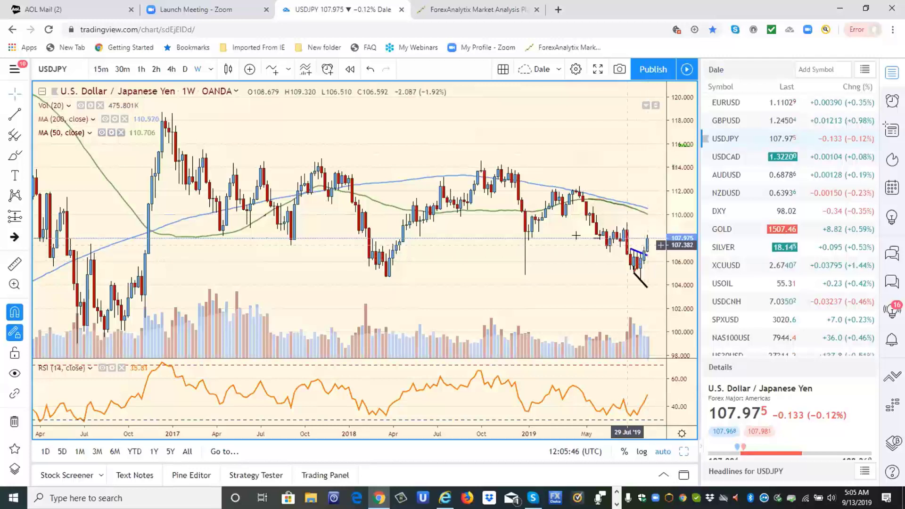
left_click(185, 69)
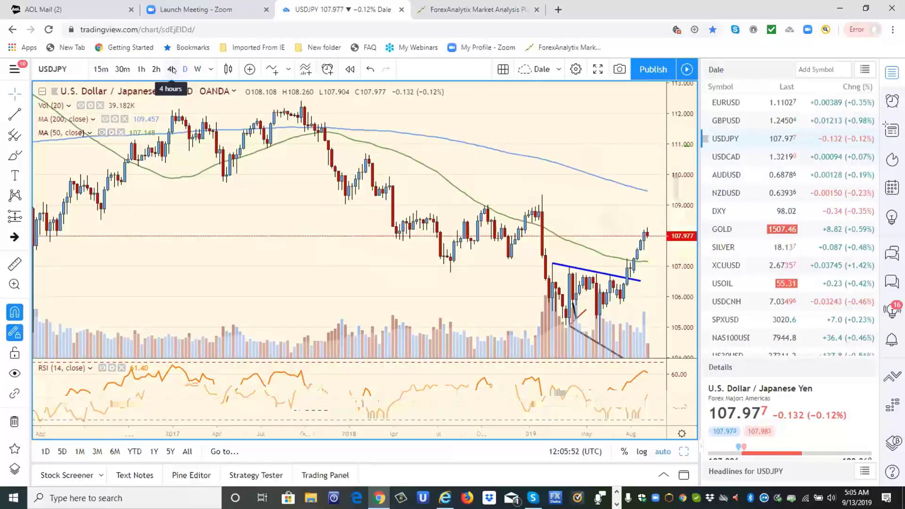
left_click(141, 69)
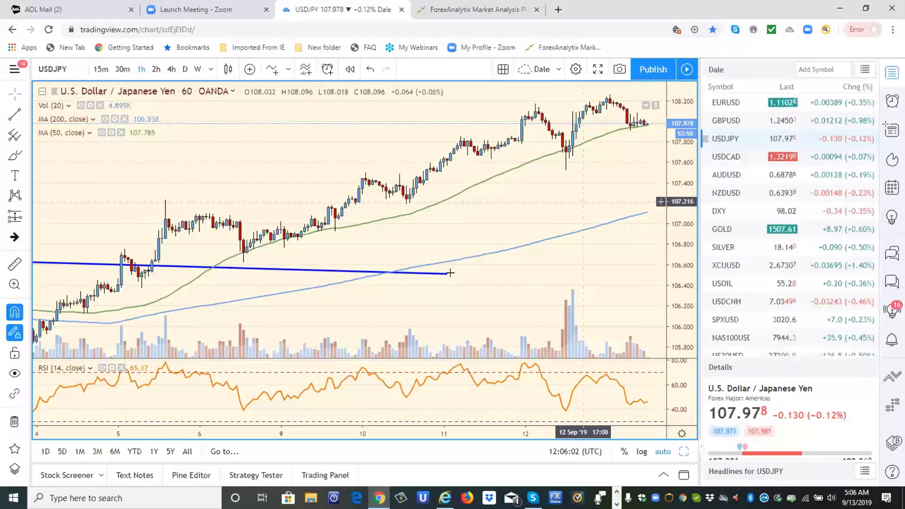
left_click(184, 69)
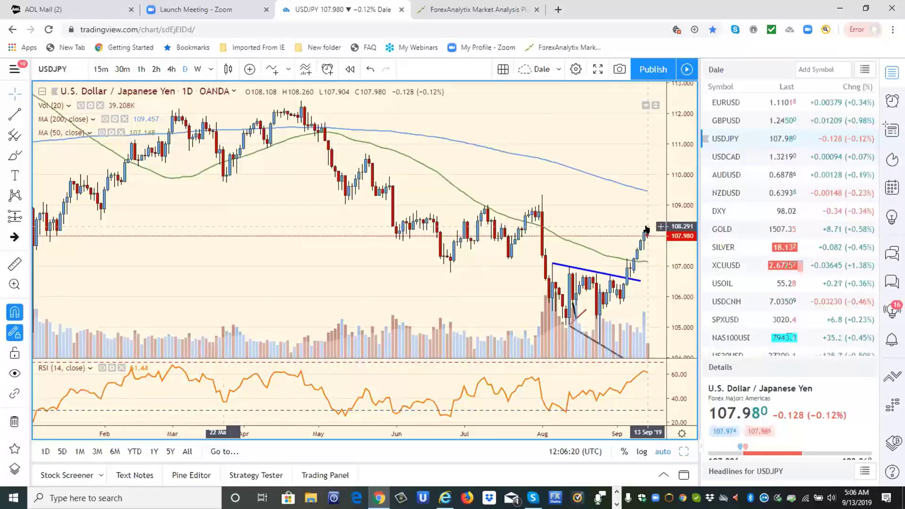
Step: Reload the SPXUSD daily chart from the watchlist
left_click(737, 319)
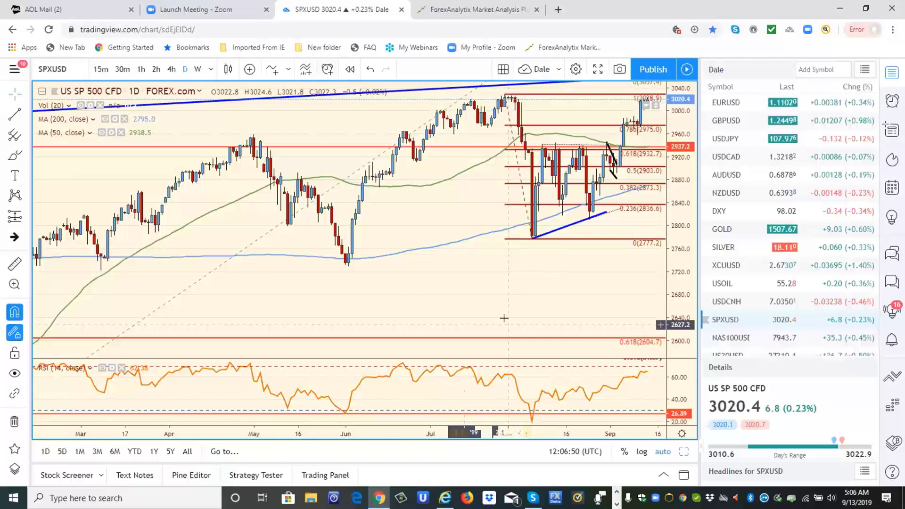
Step: Switch the SPXUSD chart to the 2h interval
left_click(157, 69)
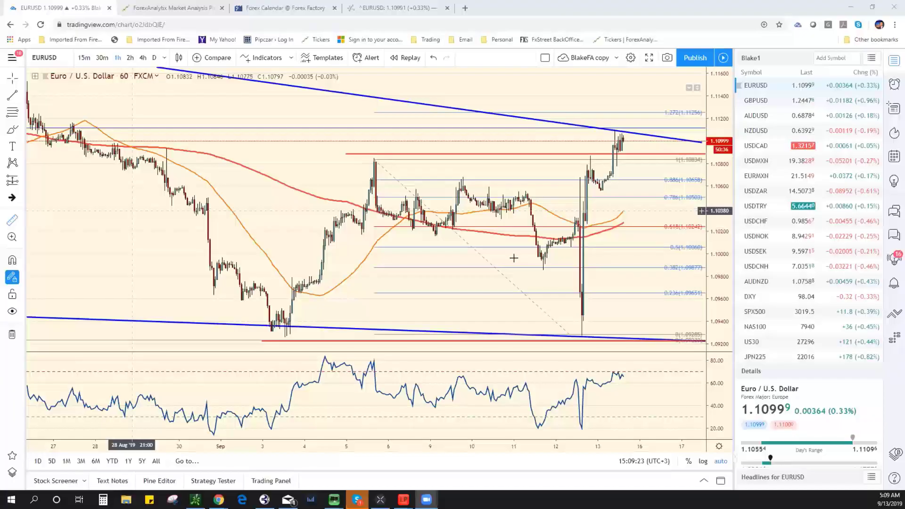
Step: Put the EURUSD chart on 4-hour bars
scroll(503, 312, "down", 5)
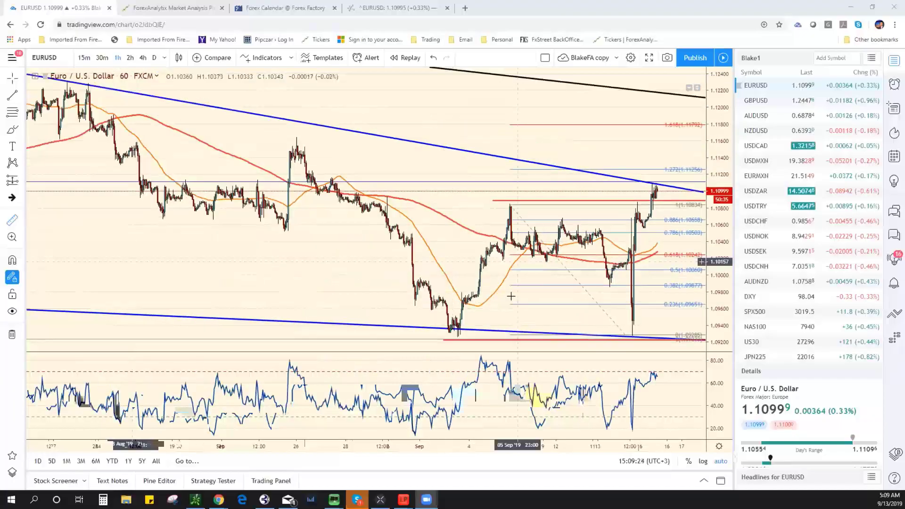
scroll(515, 333, "down", 5)
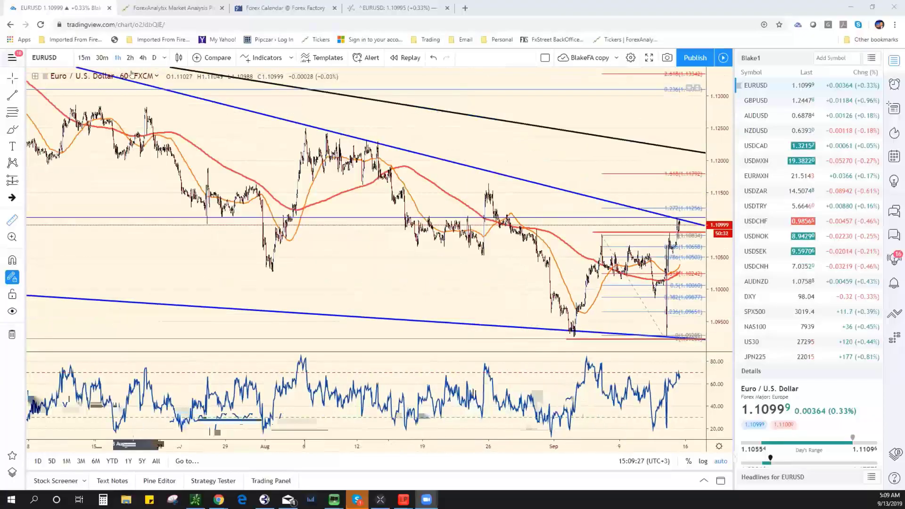
left_click(144, 58)
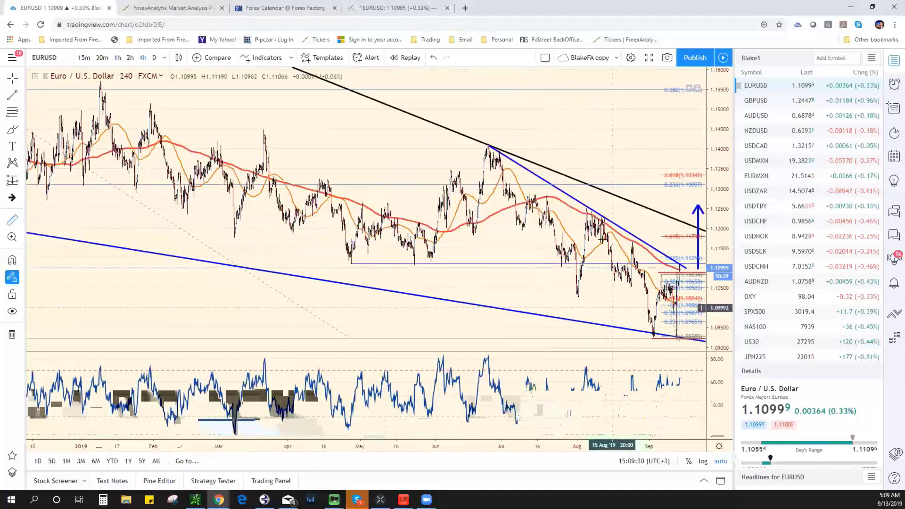
scroll(606, 278, "up", 3)
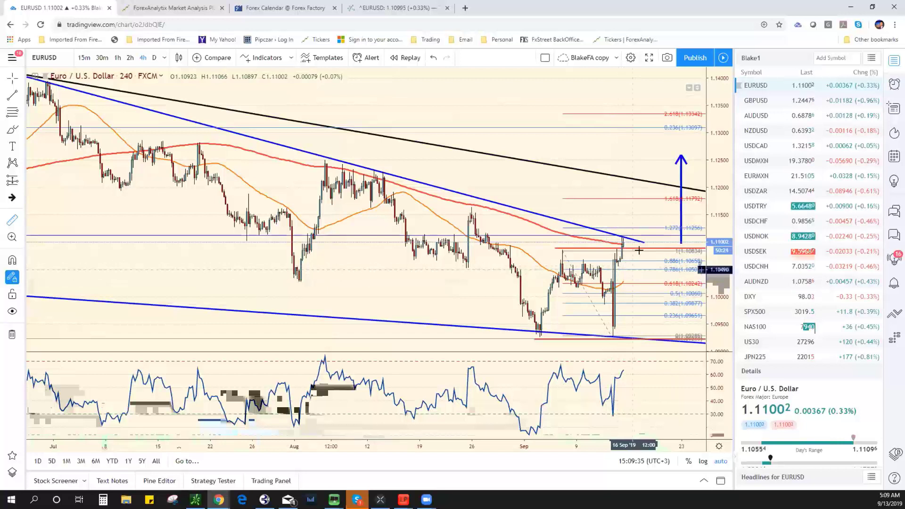
Step: Move to the ForexAnalytix dashboard and show today's economic calendar in the side panel
scroll(639, 267, "down", 2)
scroll(639, 268, "down", 1)
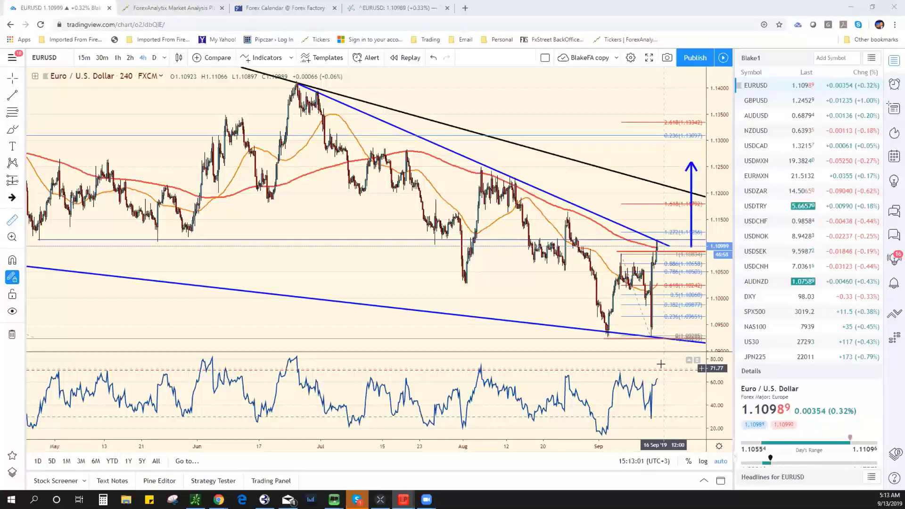
left_click(147, 10)
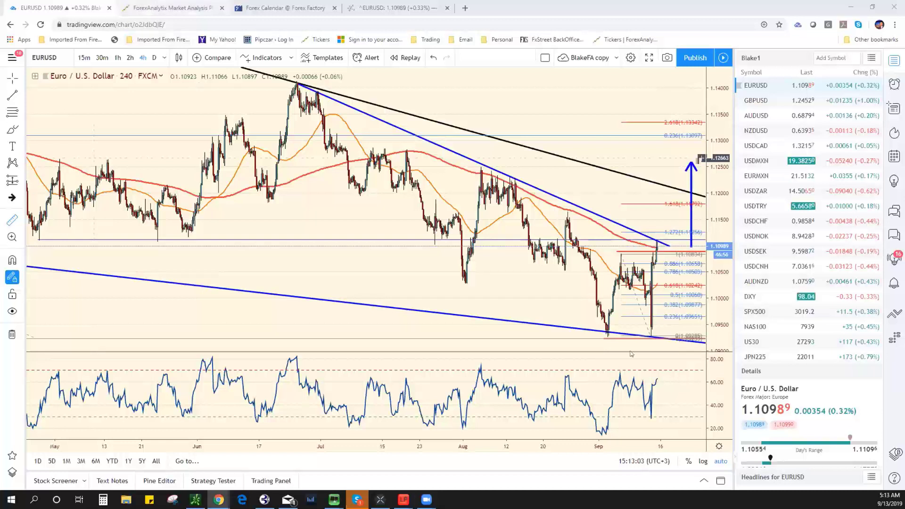
left_click(717, 91)
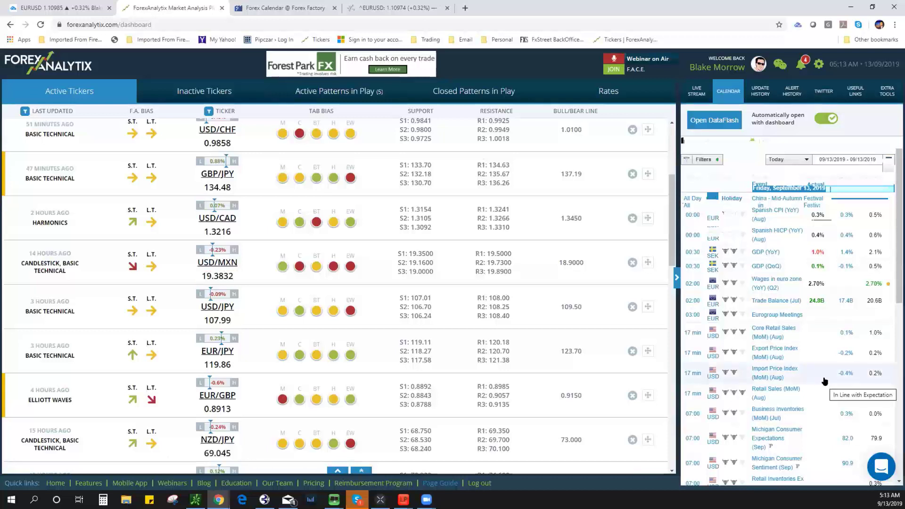
Step: Expand Core Retail Sales (MoM), with 0.1% forecast and 1.0% previous, and browse its 5-year history chart
left_click(812, 331)
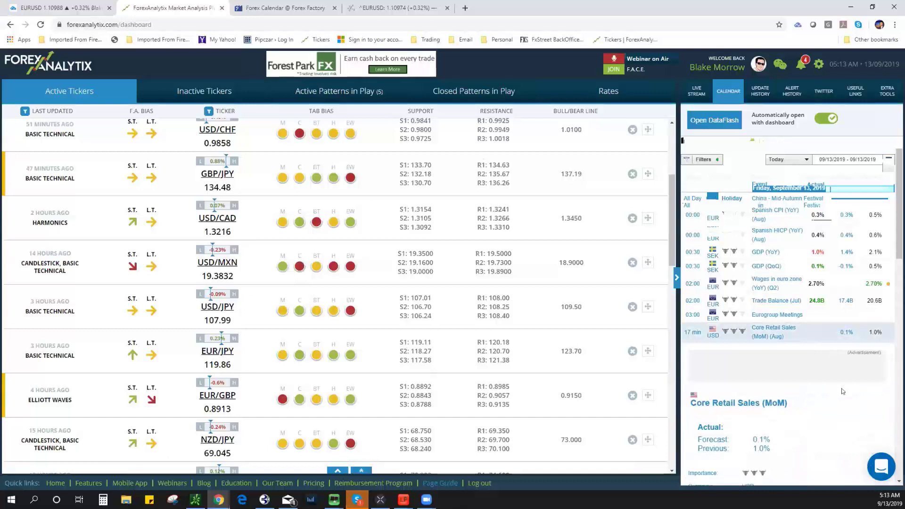
scroll(837, 393, "down", 3)
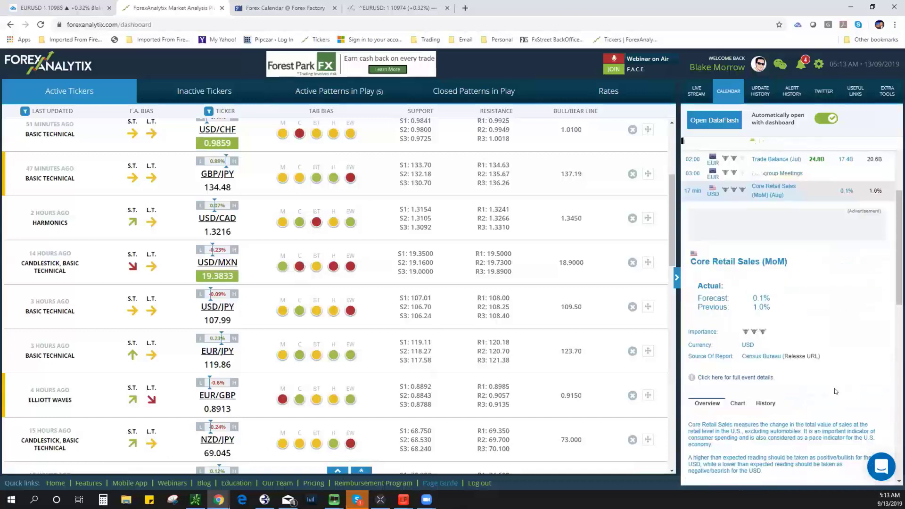
scroll(836, 391, "down", 2)
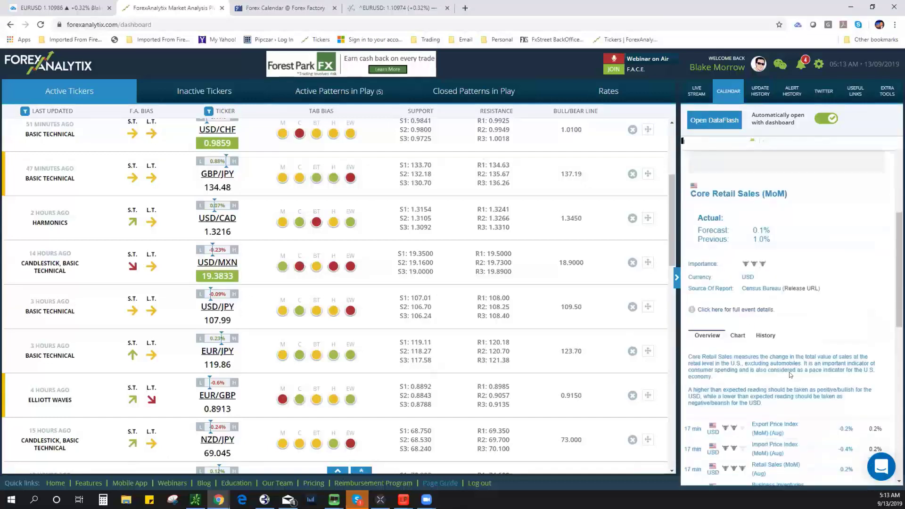
left_click(738, 310)
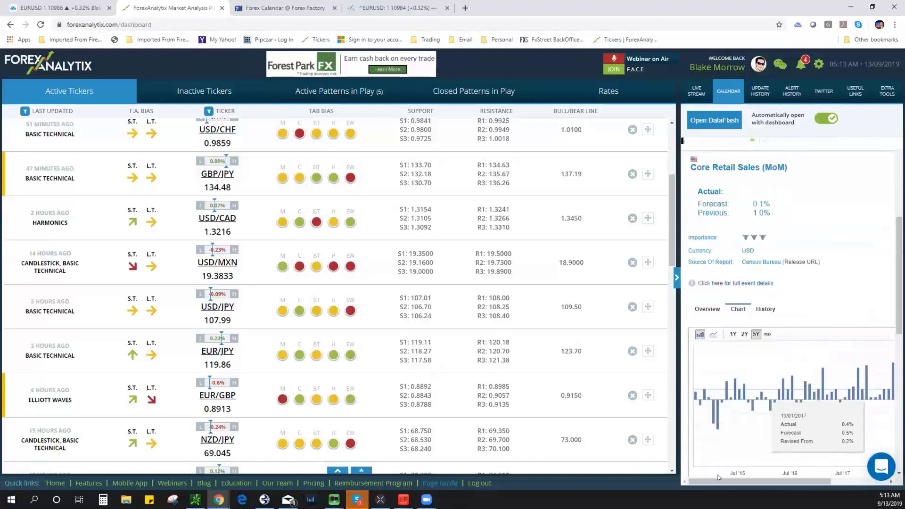
left_click_drag(775, 481, 833, 493)
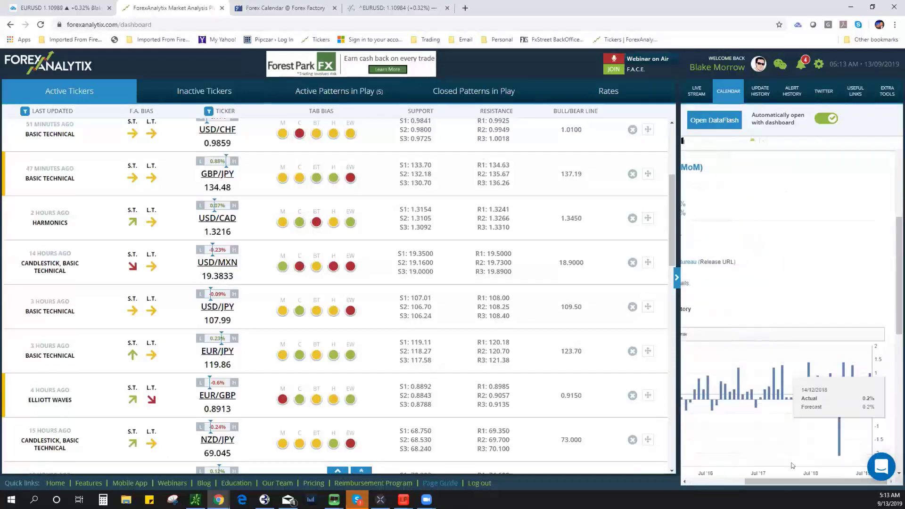
mouse_move(868, 391)
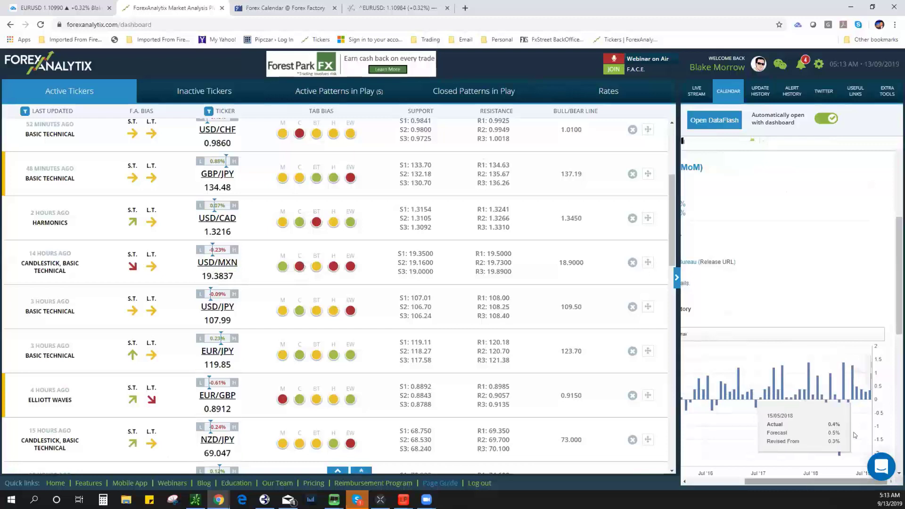
mouse_move(865, 407)
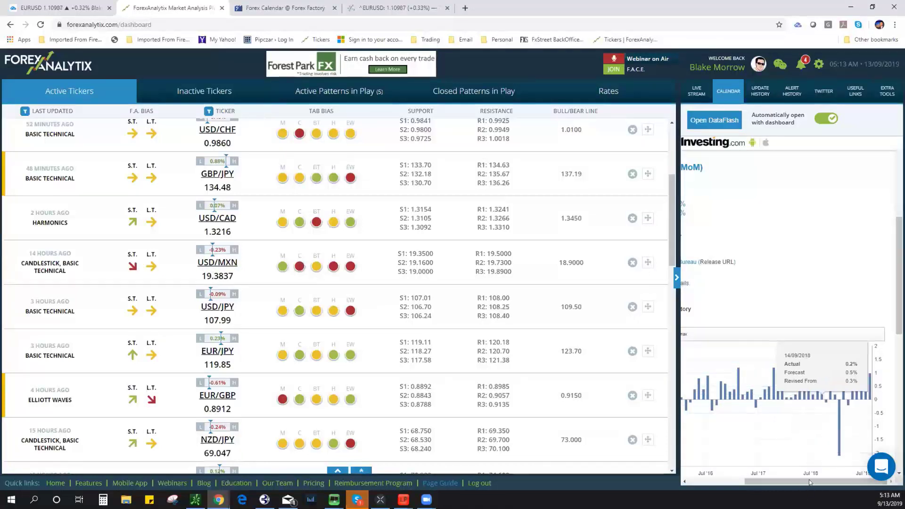
mouse_move(797, 481)
left_mouse_down()
mouse_move(747, 481)
mouse_move(807, 482)
left_mouse_up()
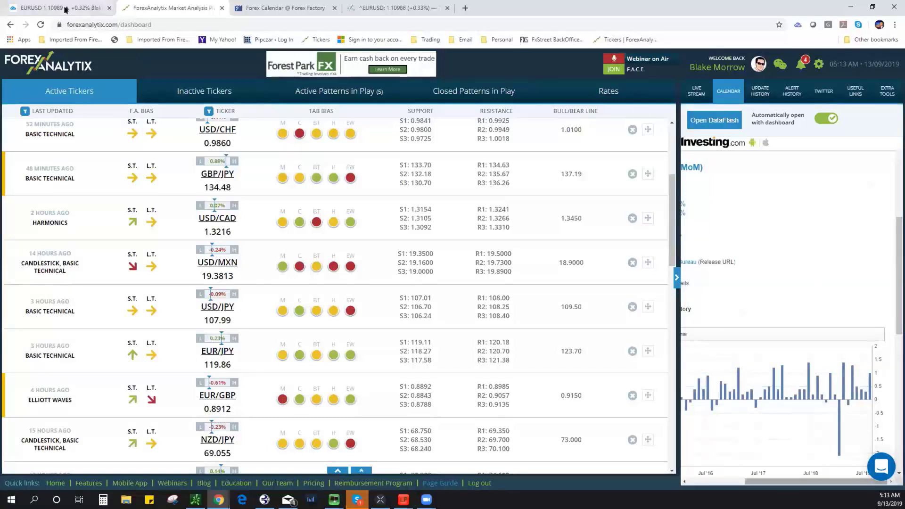
Step: Review the GBPUSD 4h chart with its downward channel and Fibonacci levels, then return to ForexAnalytix
key("ctrl+1")
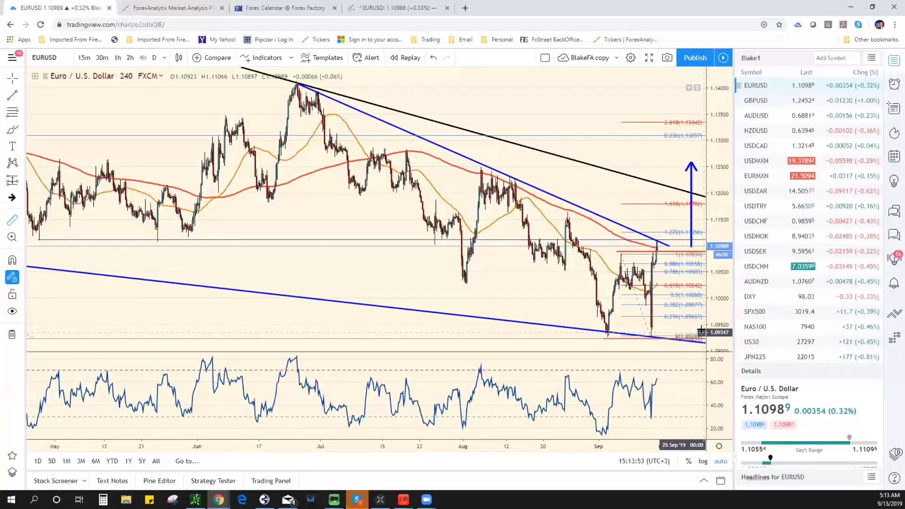
left_click(756, 100)
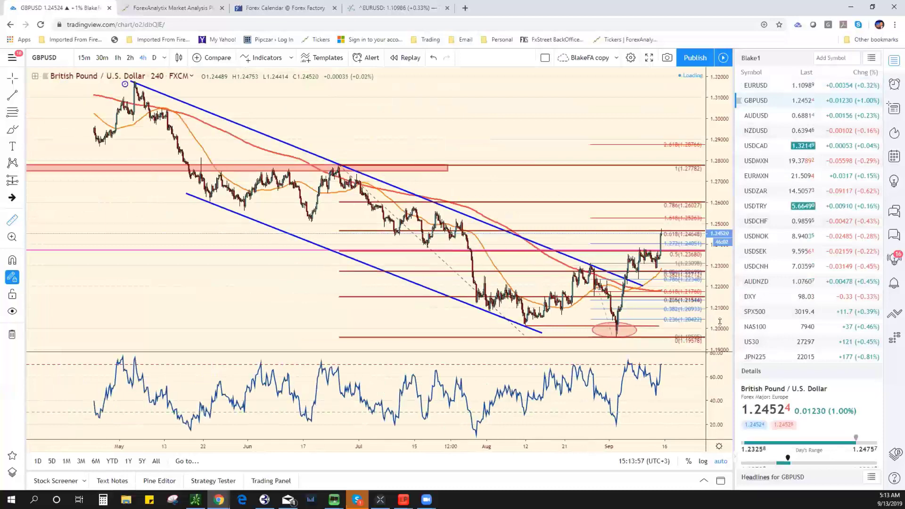
scroll(372, 281, "down", 5)
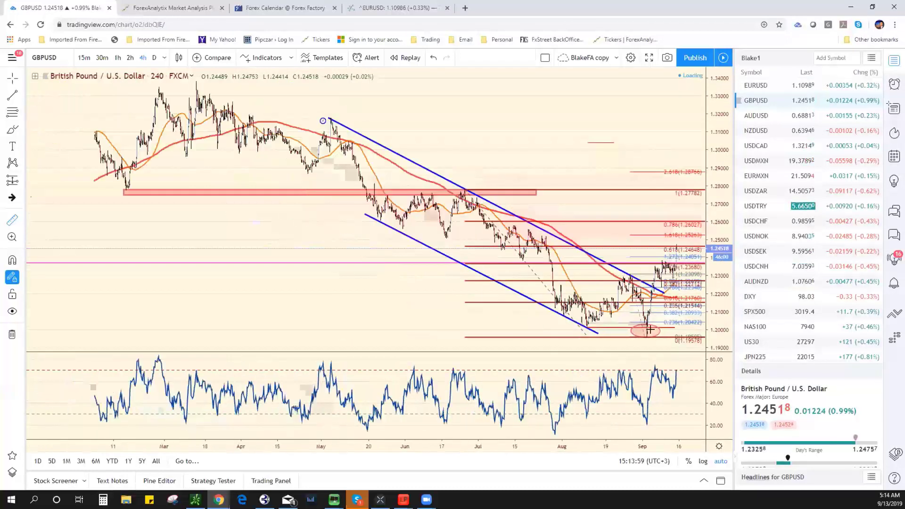
scroll(372, 281, "down", 2)
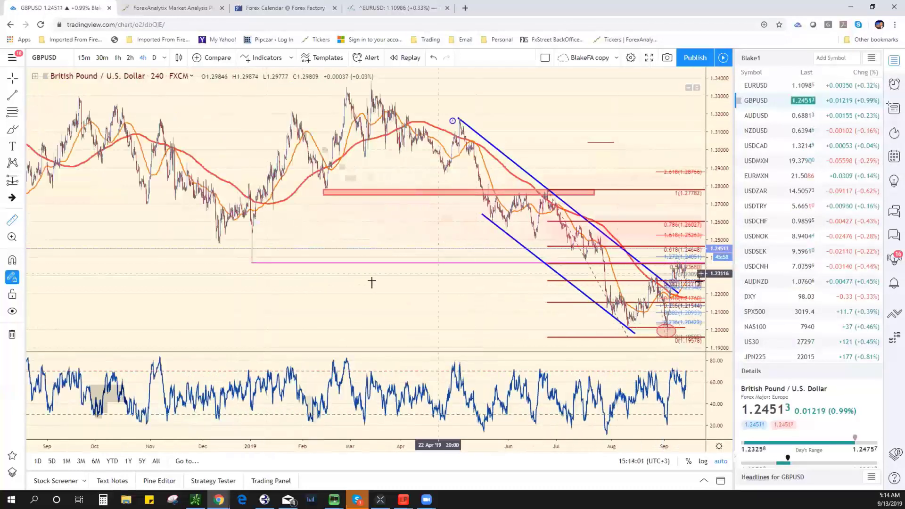
scroll(372, 280, "up", 5)
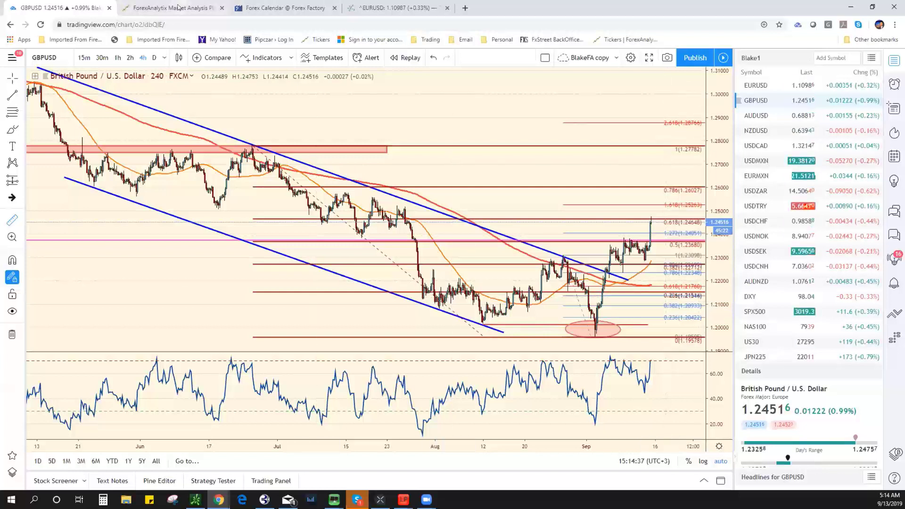
key("ctrl+Tab")
Step: Read ForexAnalytix's GBP/USD Basic Technical notes, then go back to the GBPUSD TradingView chart
scroll(327, 269, "up", 4)
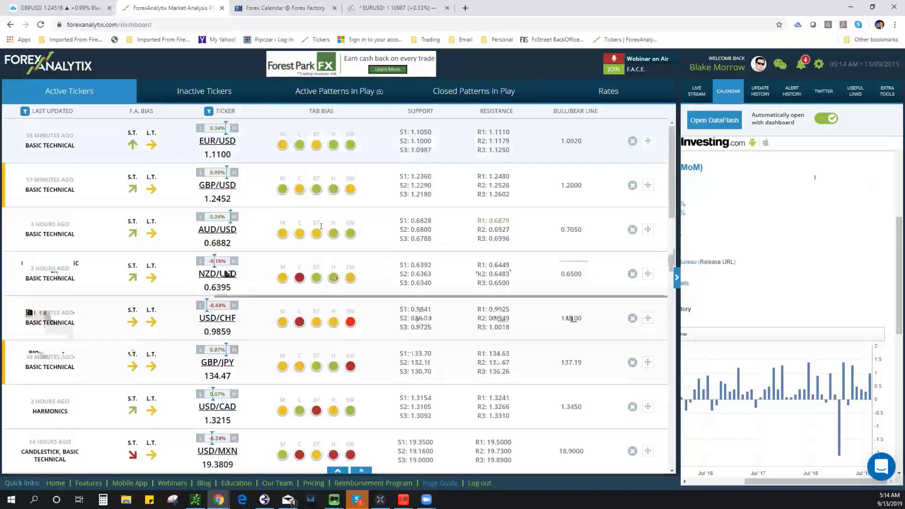
left_click(317, 203)
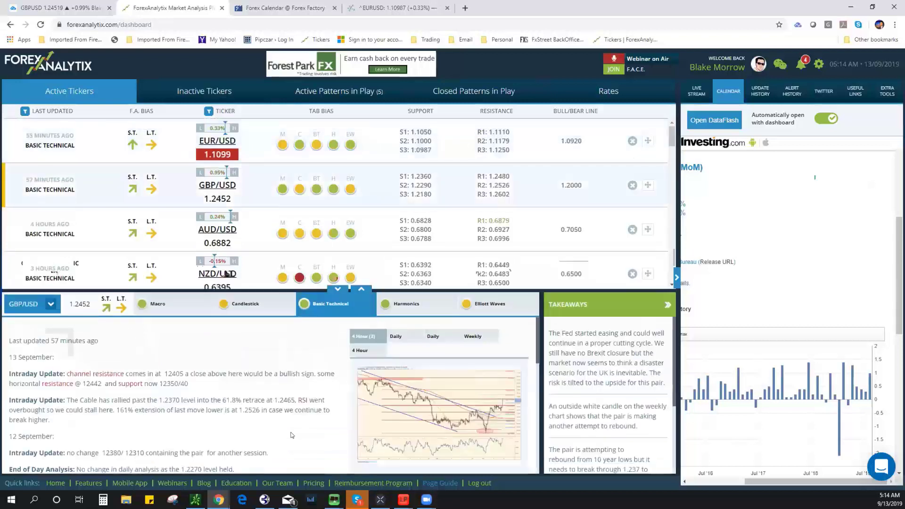
scroll(250, 398, "down", 1)
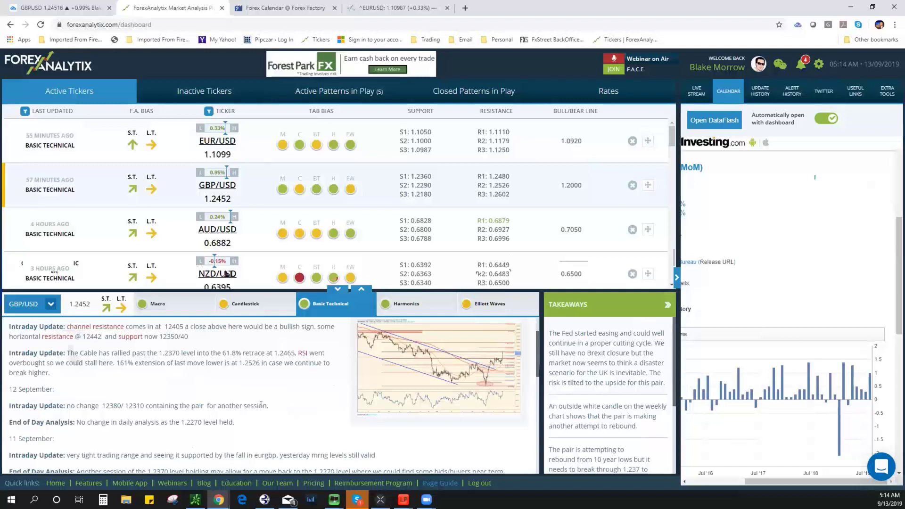
scroll(261, 404, "up", 1)
scroll(261, 405, "down", 2)
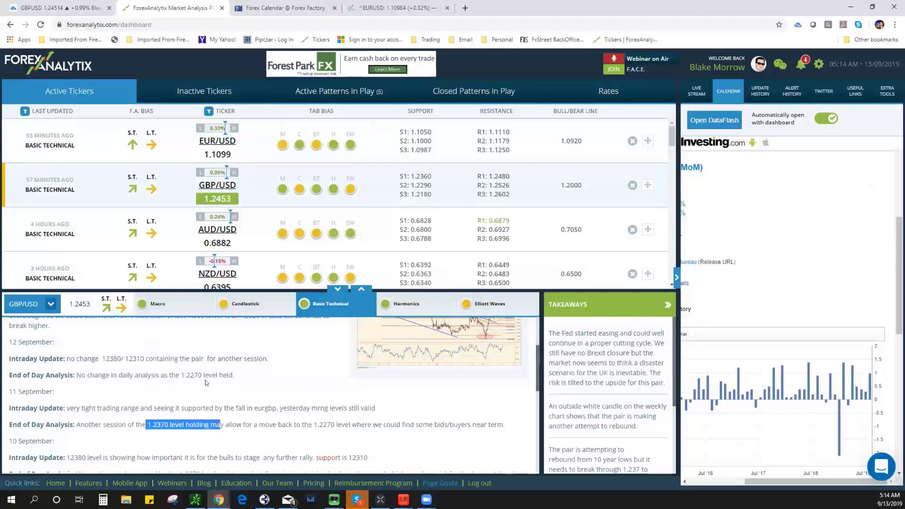
scroll(206, 383, "up", 2)
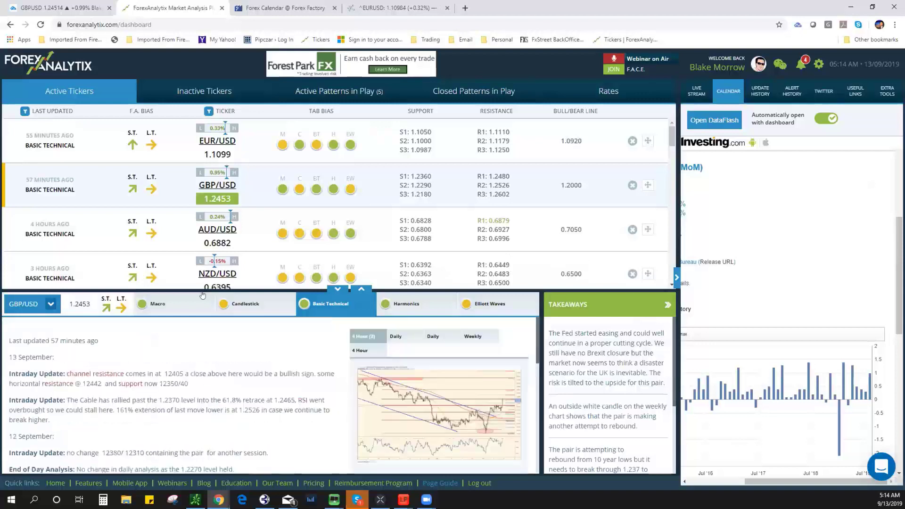
left_click(47, 8)
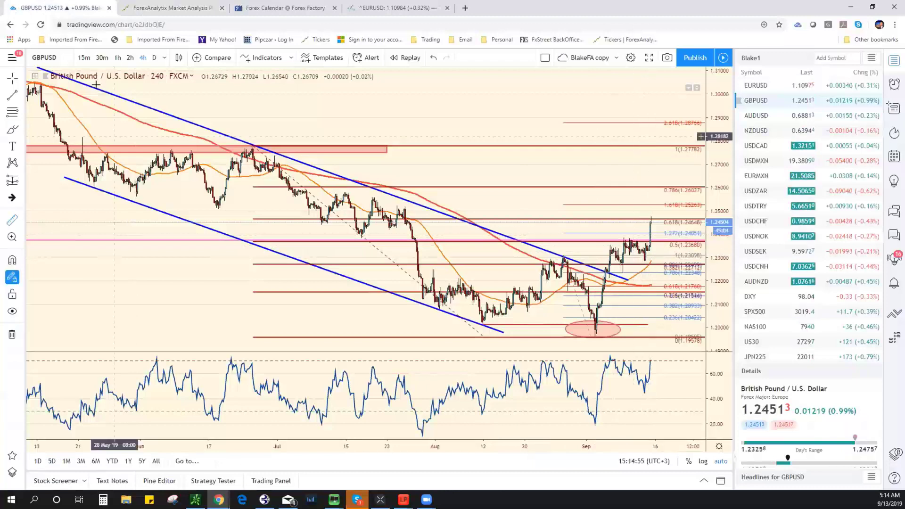
Step: Set the chart to the 60-minute interval and switch it to EURUSD
key("6")
key("0")
key("Return")
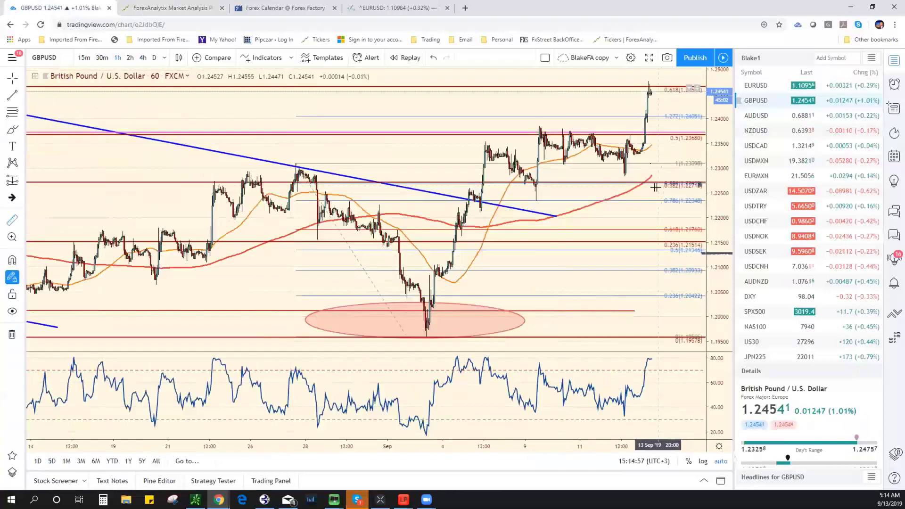
scroll(656, 187, "up", 3)
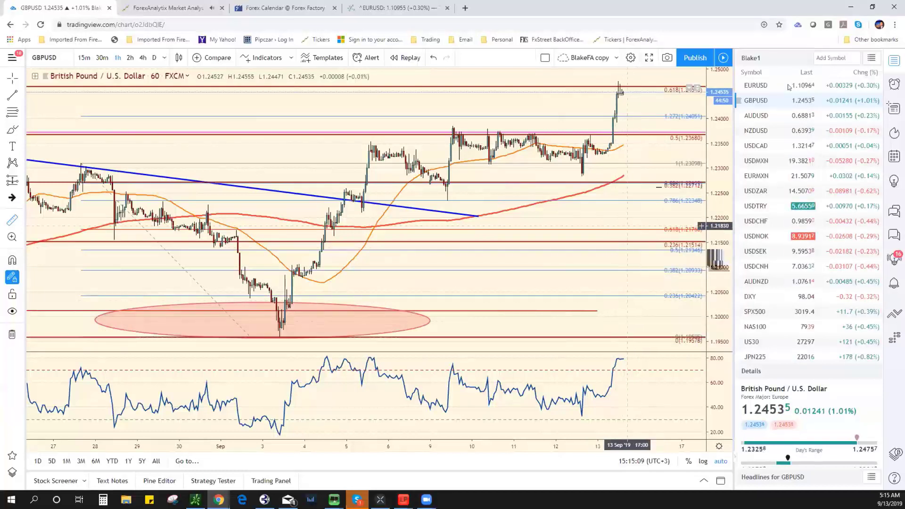
key("Up")
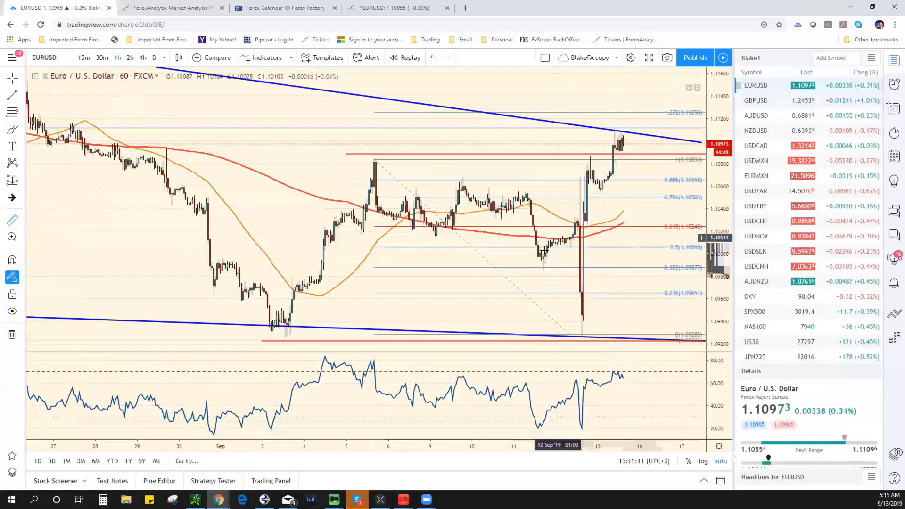
Step: Zoom through the EURUSD hourly chart, measure a price range, then clear the measurement
scroll(574, 257, "down", 5)
scroll(549, 256, "down", 5)
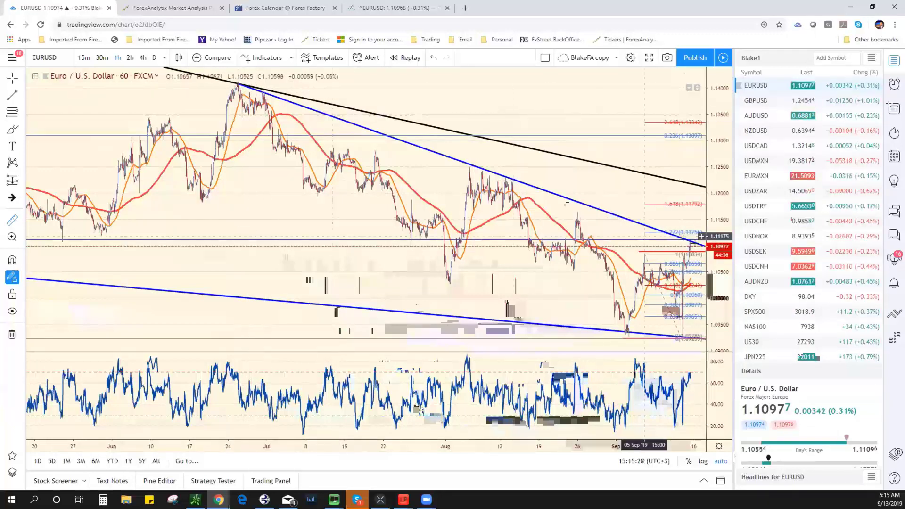
scroll(635, 262, "up", 2)
scroll(635, 261, "up", 3)
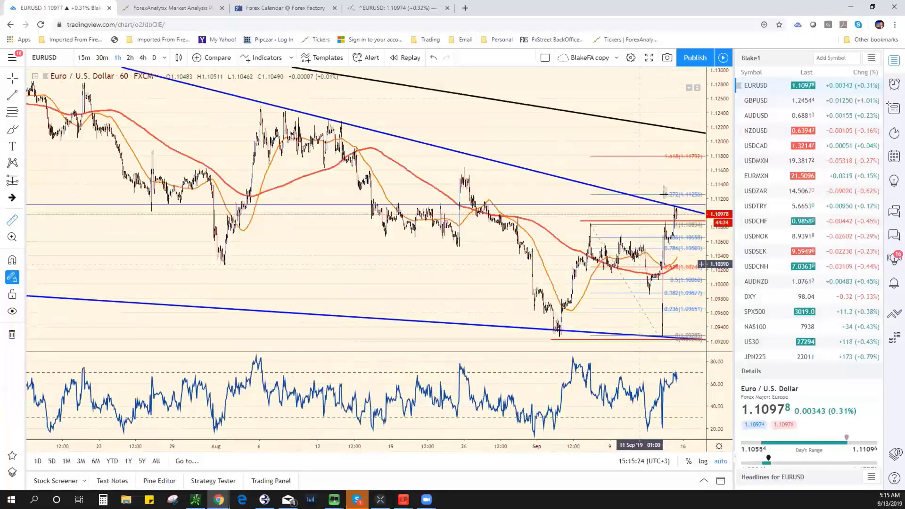
scroll(670, 191, "up", 3)
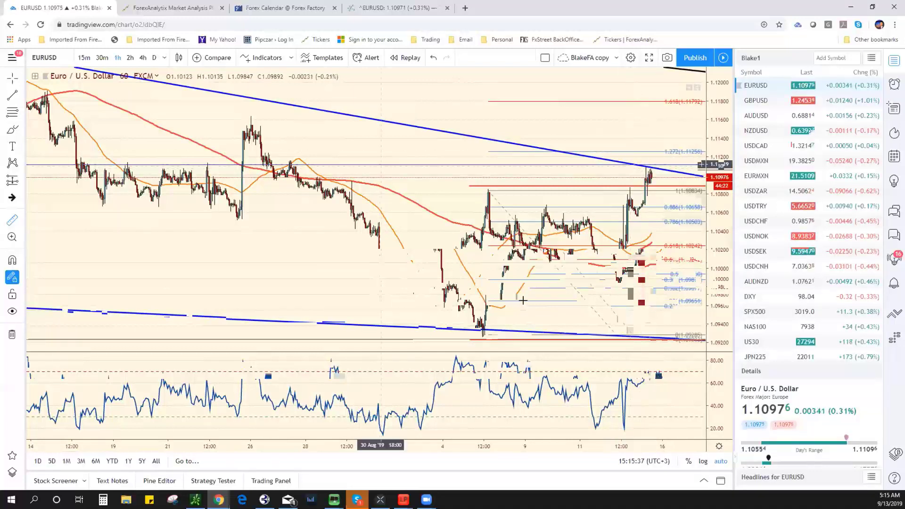
scroll(500, 293, "down", 2)
scroll(507, 255, "down", 2)
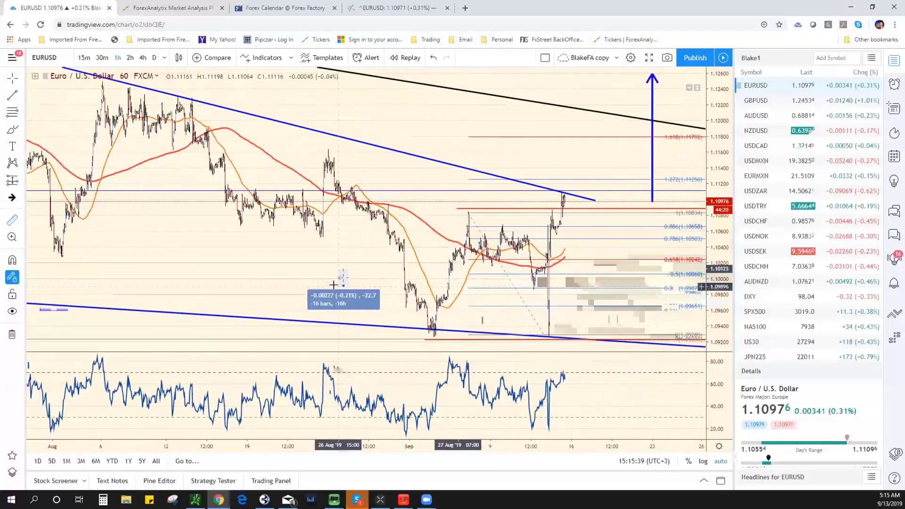
left_click(556, 201)
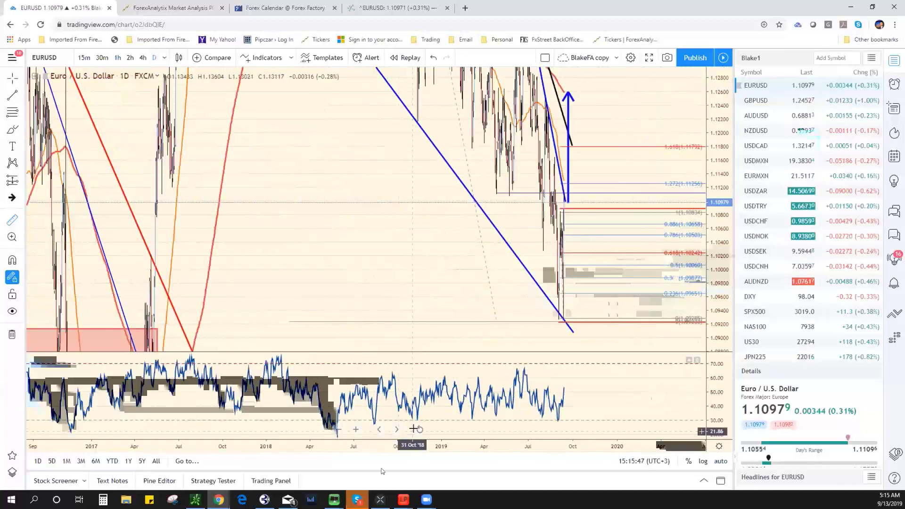
Step: Reset the EURUSD daily chart to a fitted view and zoom in
left_click(418, 429)
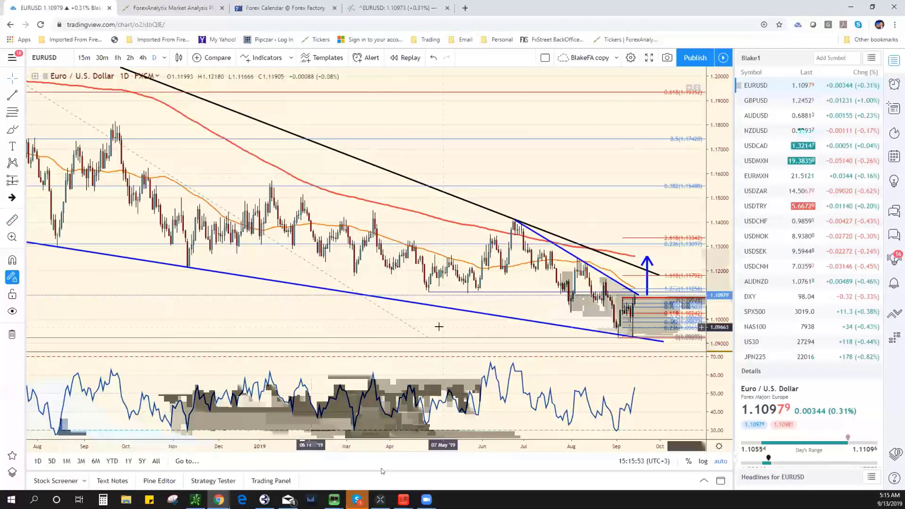
scroll(438, 340, "down", 3)
scroll(438, 342, "down", 2)
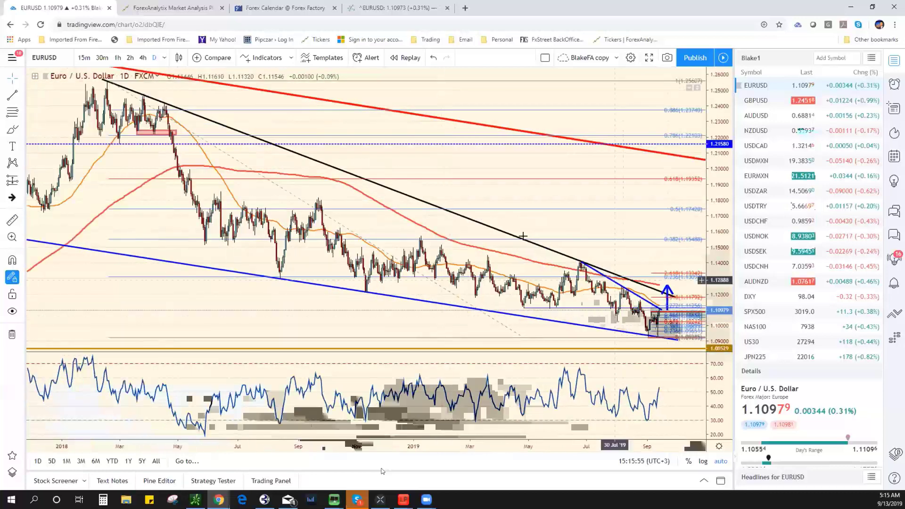
scroll(568, 321, "down", 2)
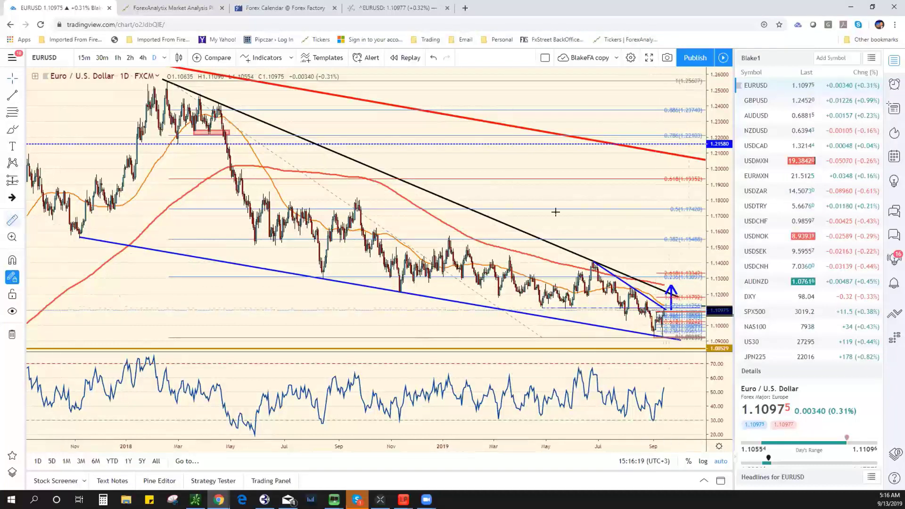
Step: Measure the 3.95% rise from 1.11025 to 1.15411, then open the shape drawing tools
left_click_drag(674, 309, 673, 237)
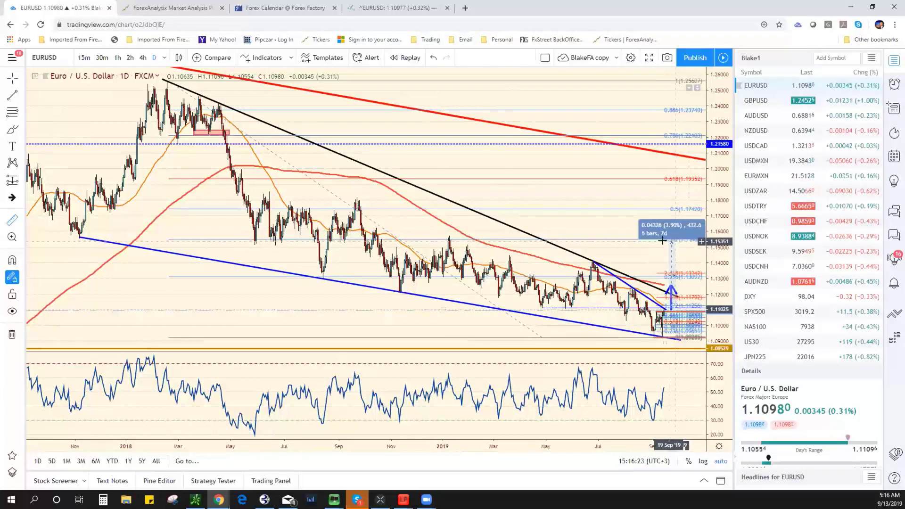
left_click(669, 236)
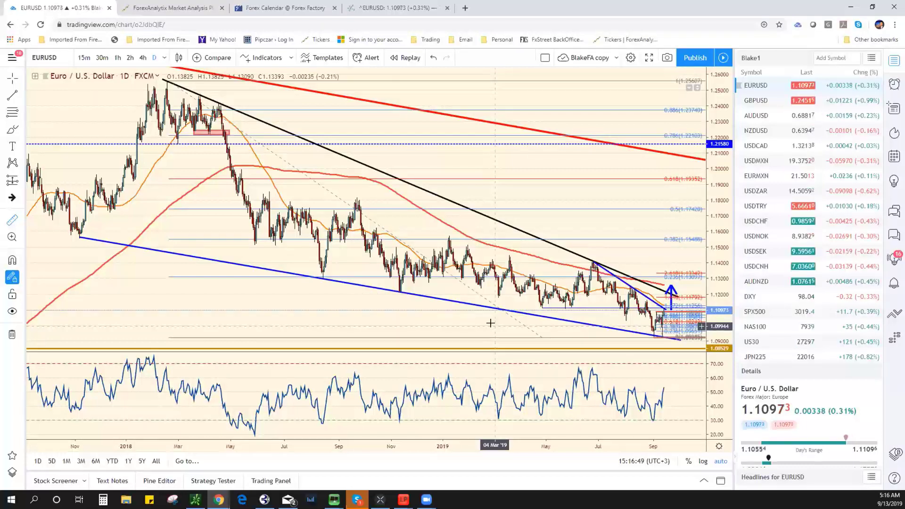
left_click(23, 129)
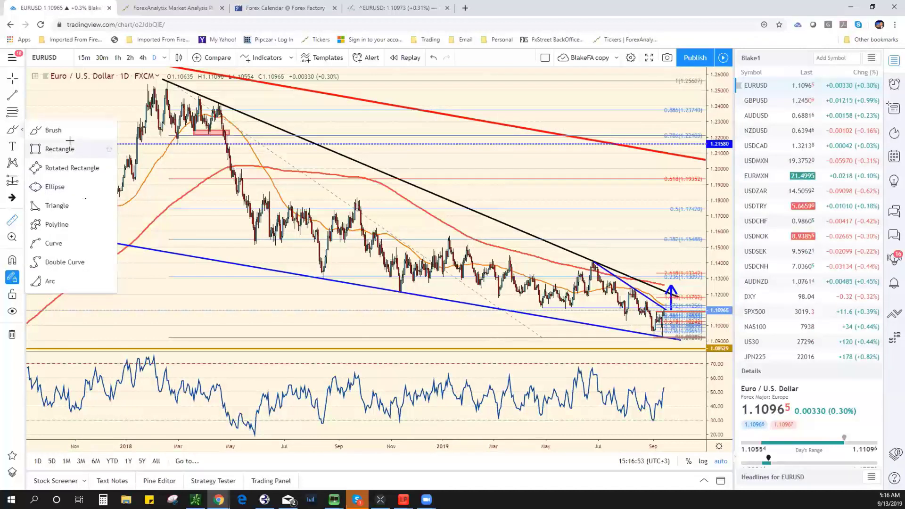
Step: Draw a shaded rectangle over the recent lows on the EURUSD daily chart
left_click(57, 149)
mouse_move(448, 235)
left_mouse_down()
mouse_move(594, 320)
mouse_move(701, 336)
left_mouse_up()
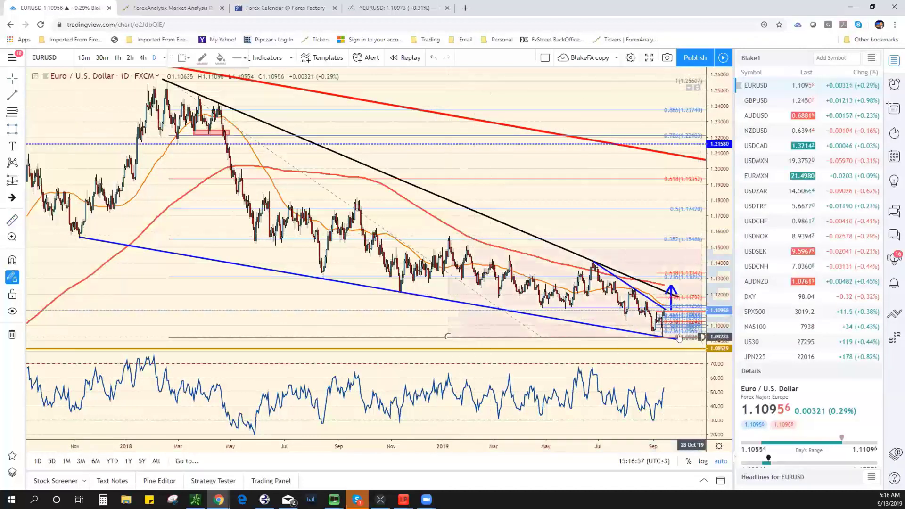
left_click(451, 396)
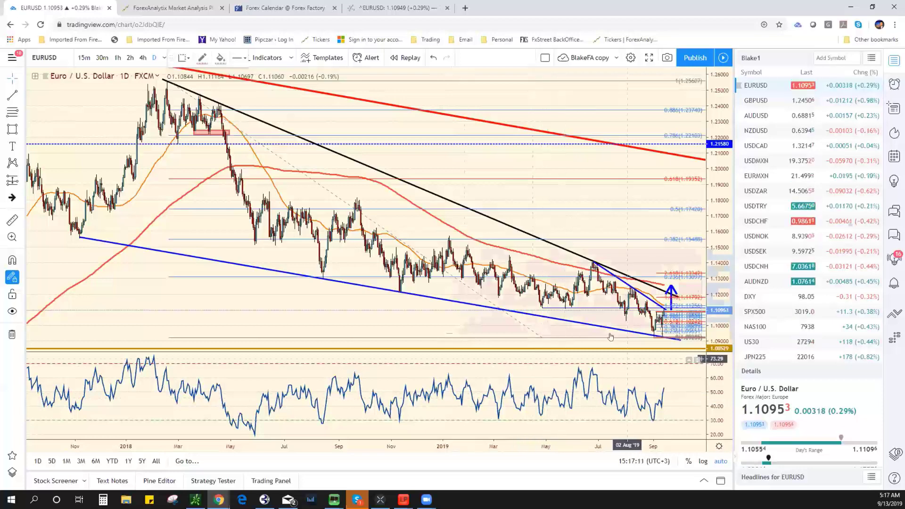
Step: Zoom in, inspect the Fibonacci retracement, and bring up the chart interval list
scroll(619, 307, "up", 5)
left_click(606, 305)
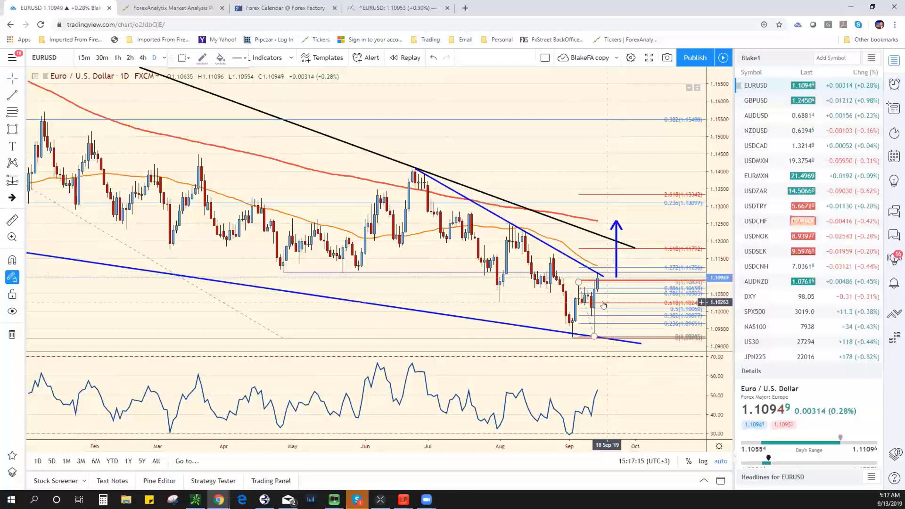
left_click(604, 276)
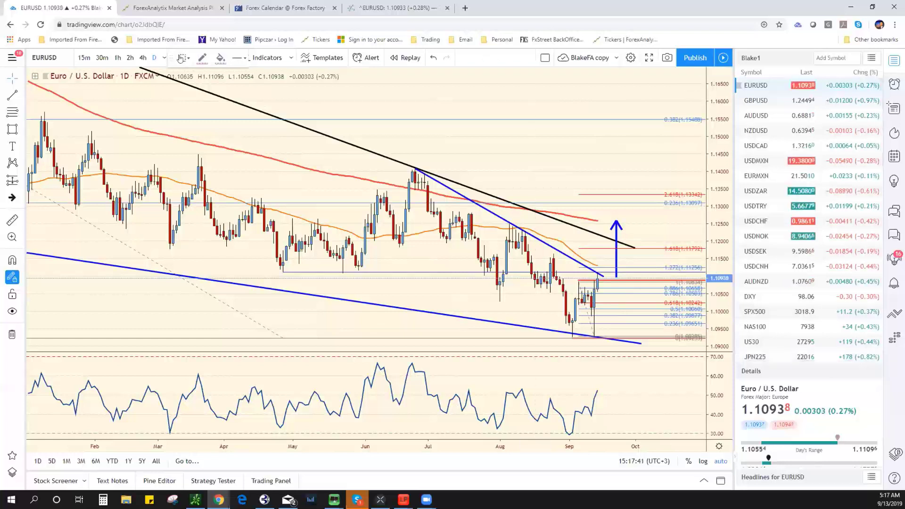
scroll(514, 288, "up", 3)
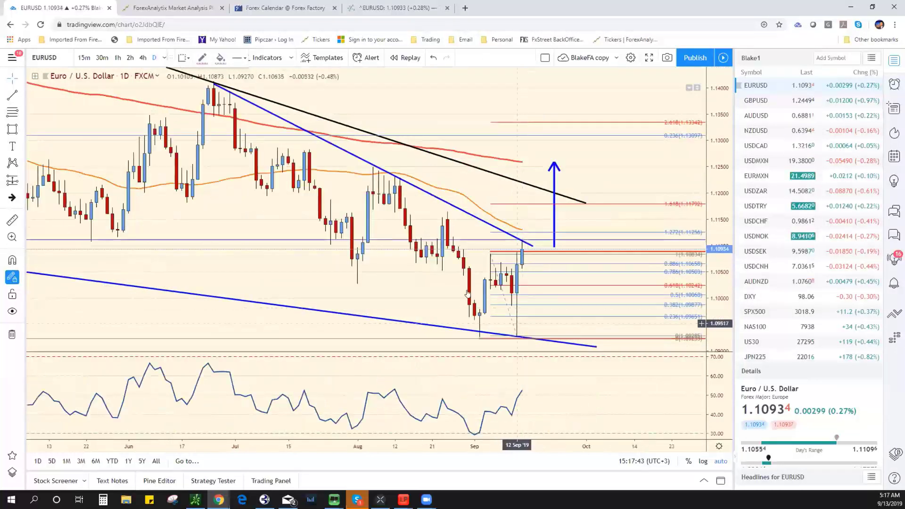
left_click(163, 62)
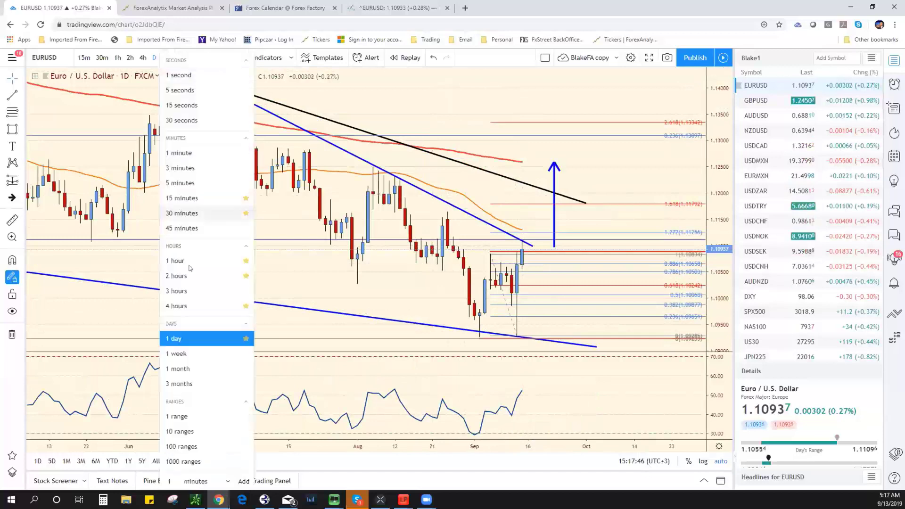
Step: Review EURUSD on the weekly interval, then switch to 15-minute candles
left_click(213, 357)
scroll(406, 283, "up", 5)
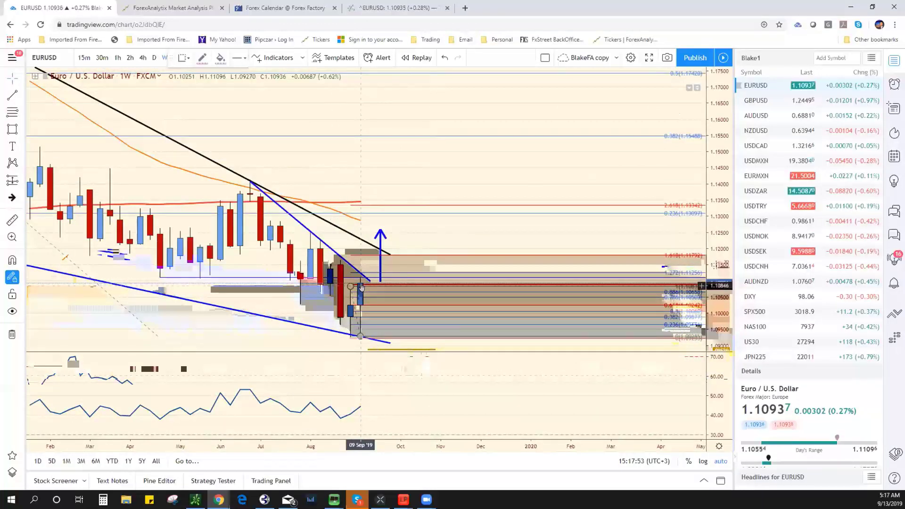
scroll(362, 285, "down", 1)
scroll(361, 285, "up", 1)
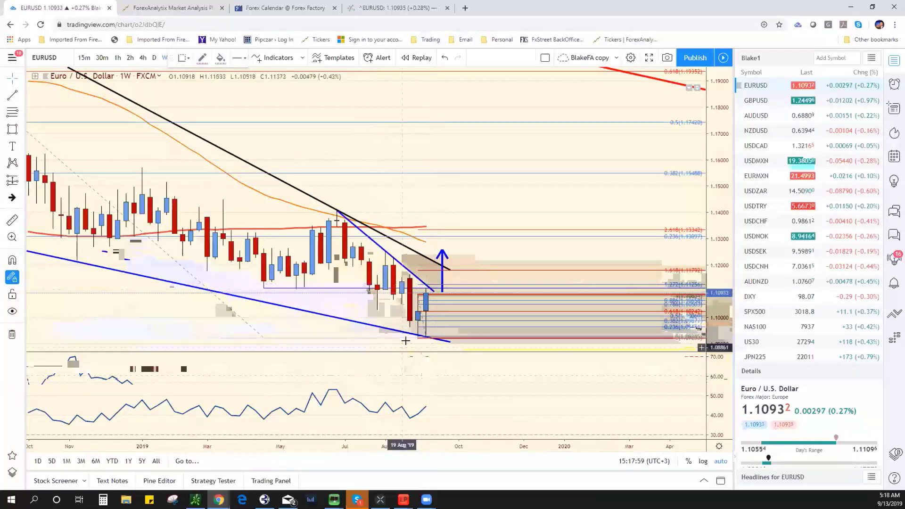
scroll(413, 306, "down", 2)
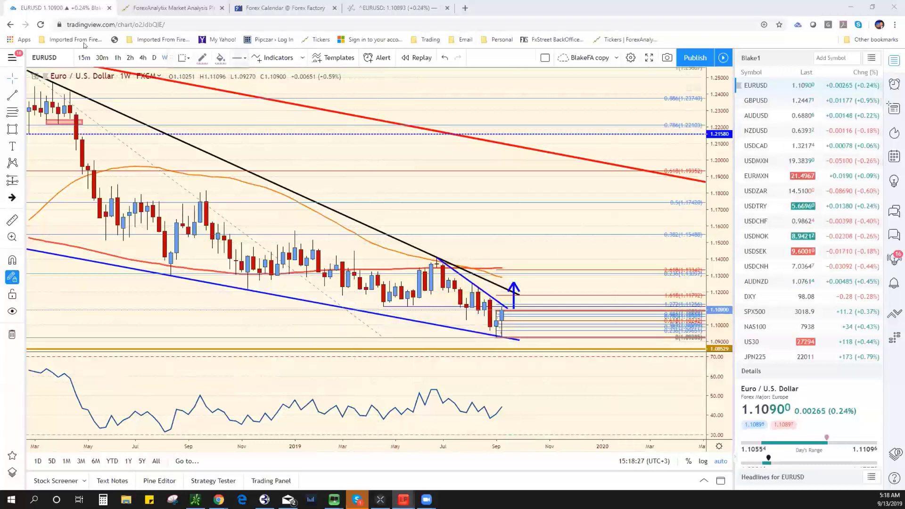
left_click(84, 57)
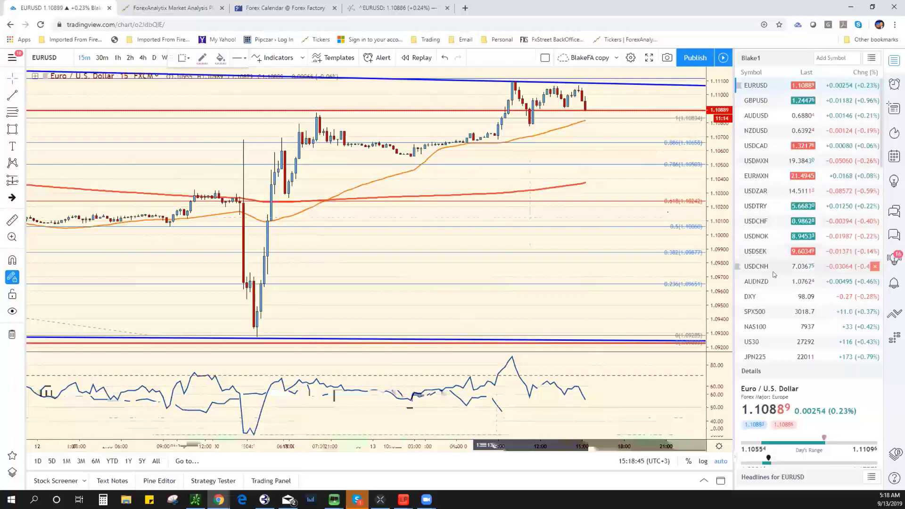
scroll(774, 274, "down", 3)
Step: Open USDJPY on 4-hour candles
left_click(754, 308)
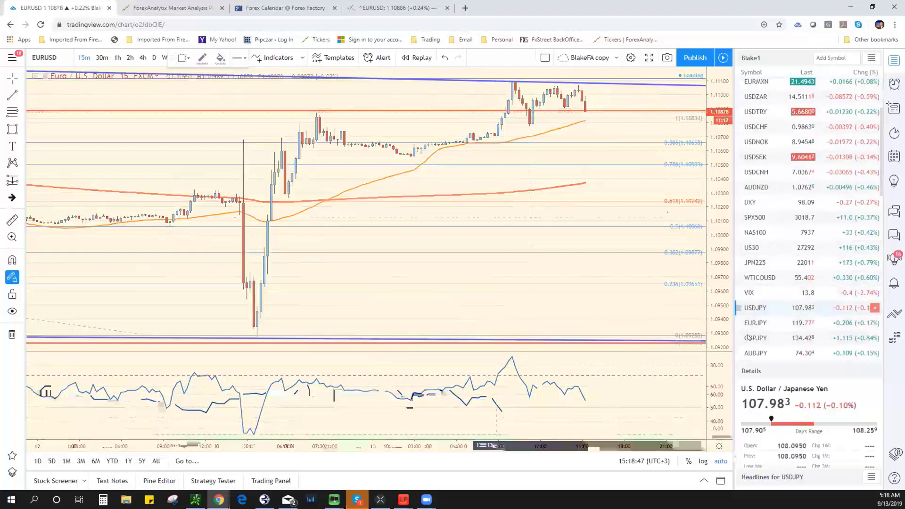
left_click(143, 58)
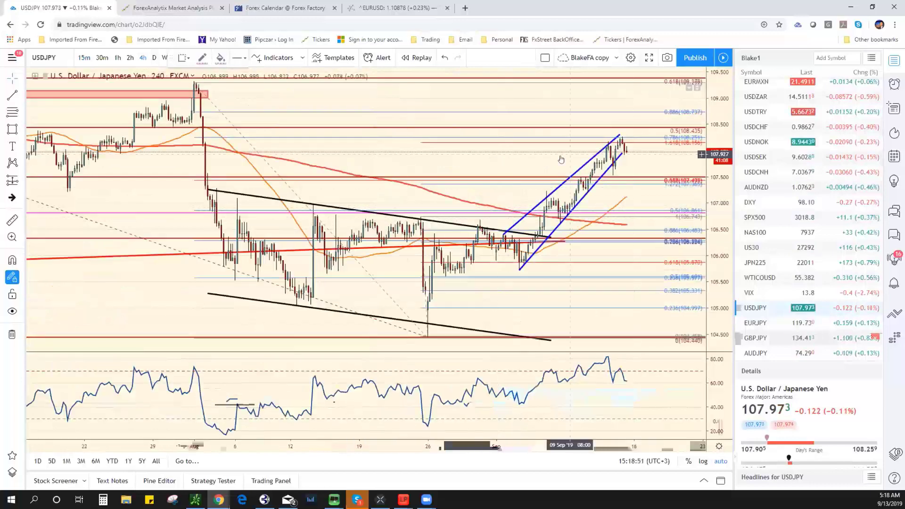
scroll(561, 159, "down", 4)
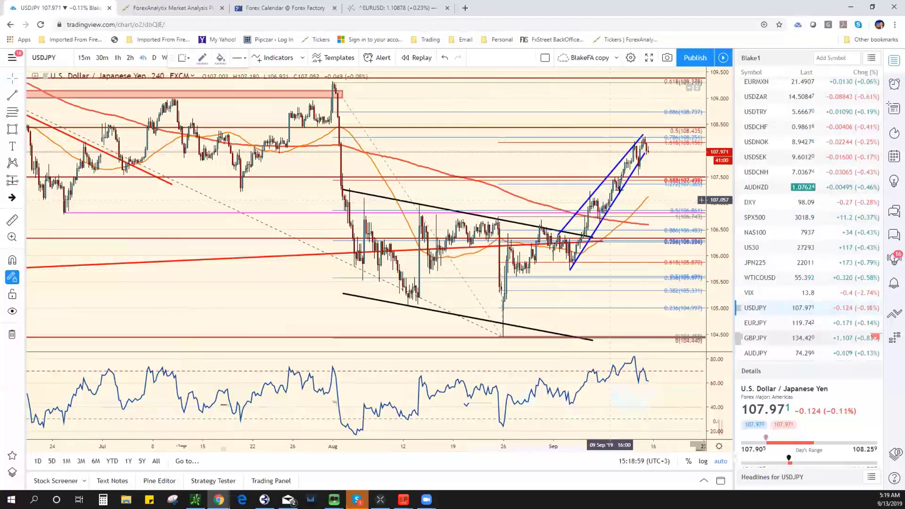
scroll(646, 156, "up", 2)
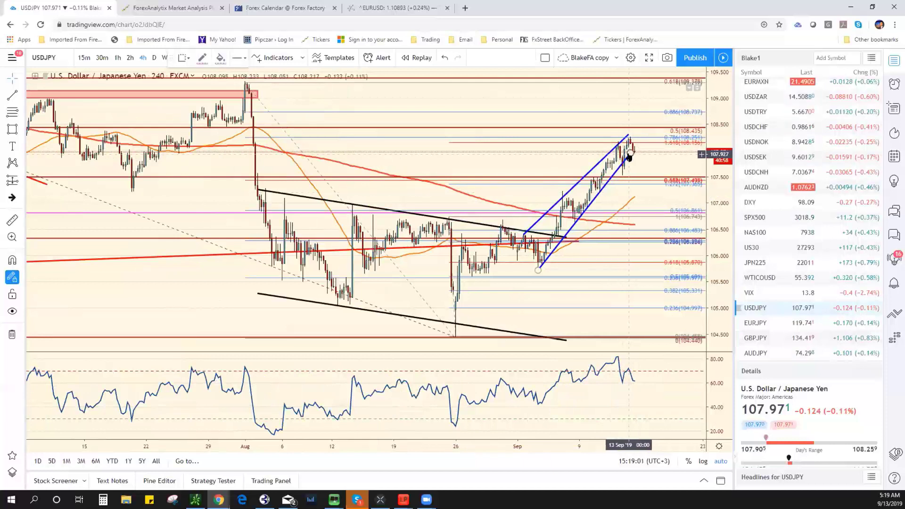
Step: Extend the lower line of the blue rising channel to the latest bars
left_click(634, 150)
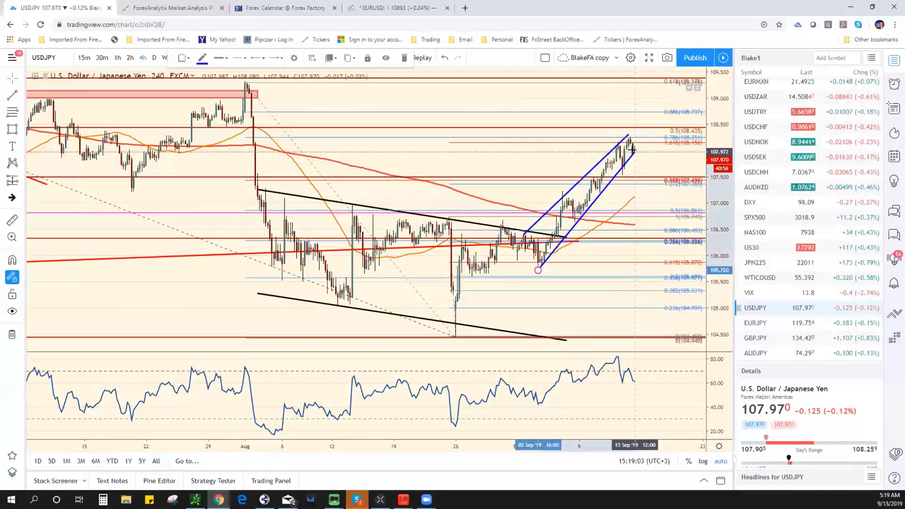
left_click_drag(635, 150, 637, 153)
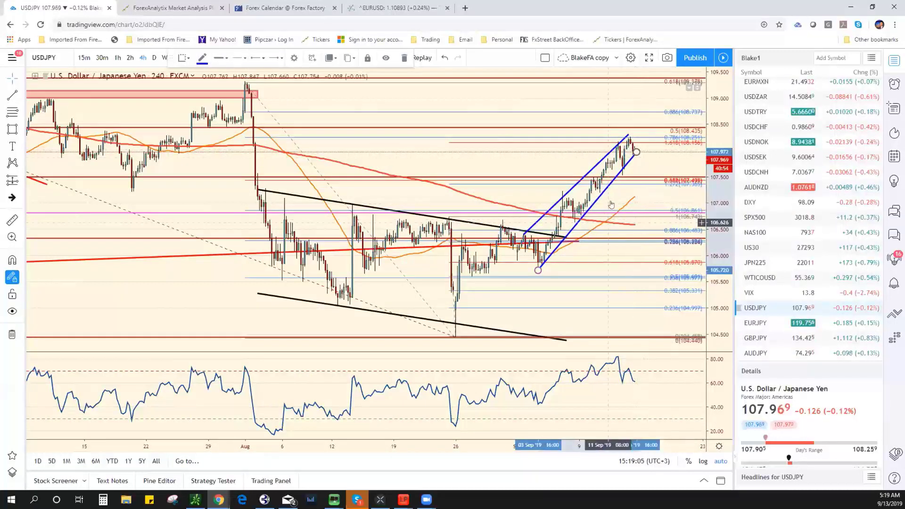
left_click(644, 198)
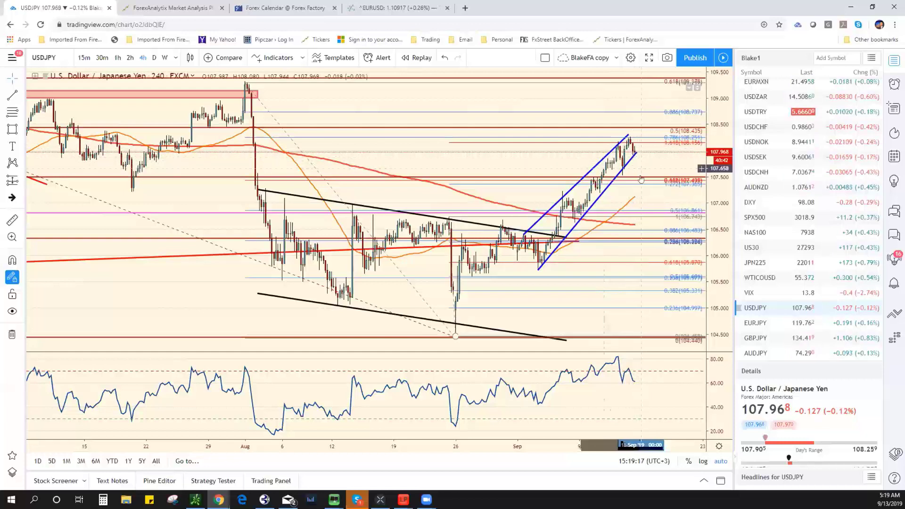
Step: Step from EURJPY to GBPJPY and zoom out to show its double bottom and history back to April
left_click(756, 324)
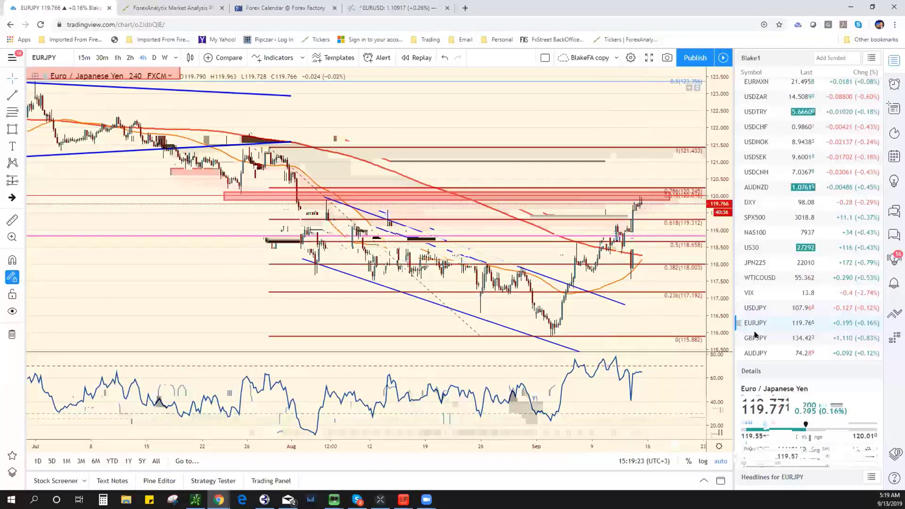
key("Down")
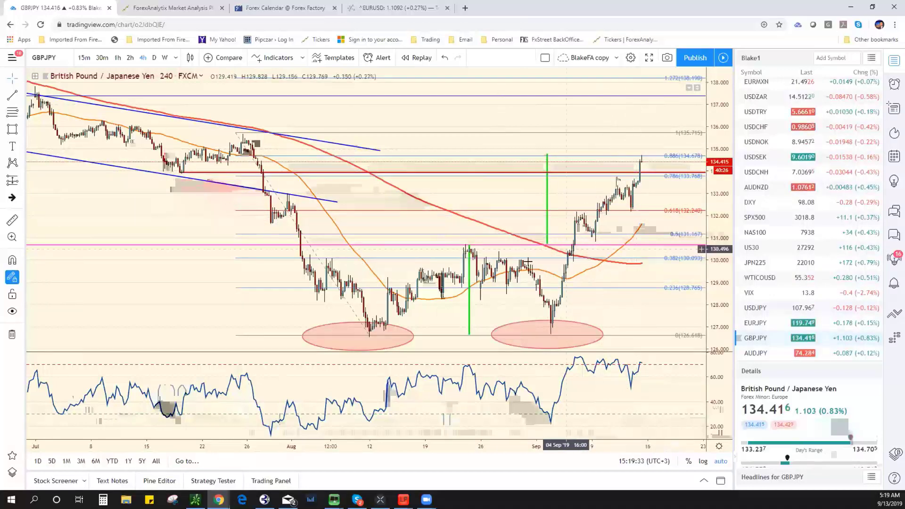
scroll(535, 262, "down", 8)
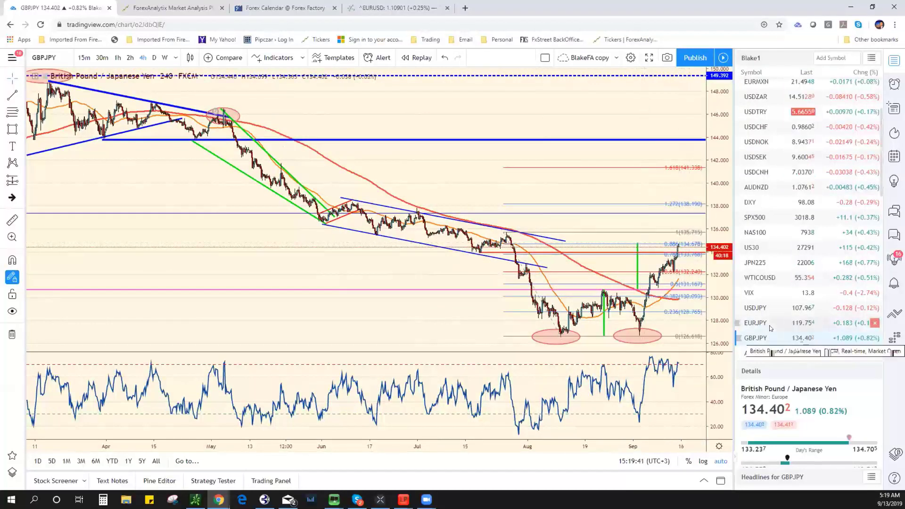
scroll(767, 330, "down", 2)
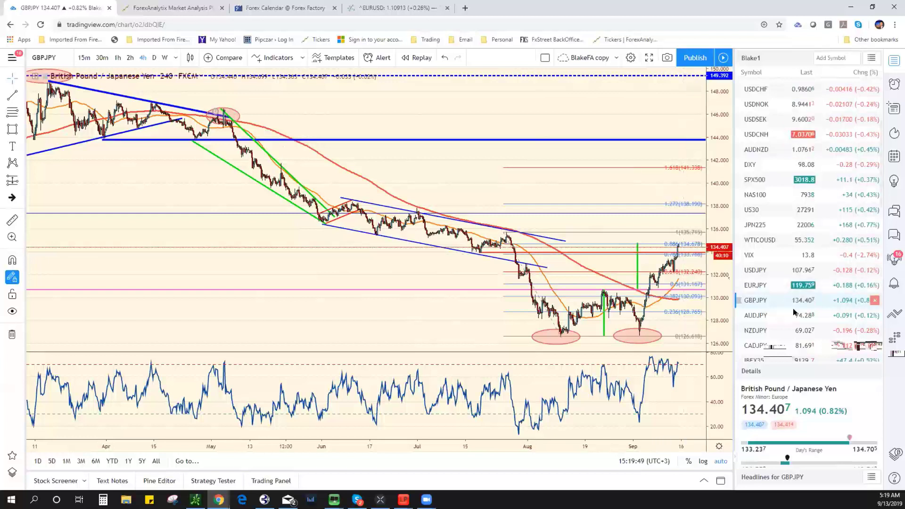
Step: Move through AUDJPY to NZDJPY and raise the blue trend line's upper end slightly
left_click(764, 315)
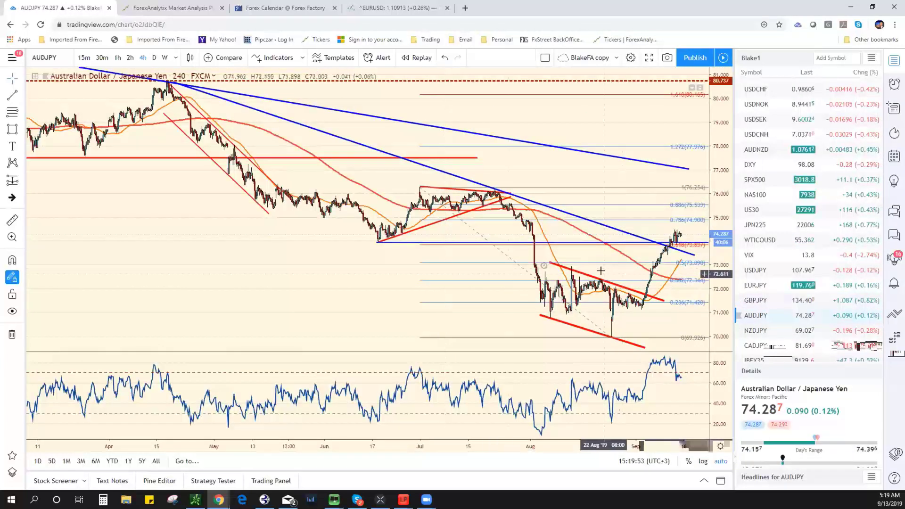
scroll(613, 264, "up", 3)
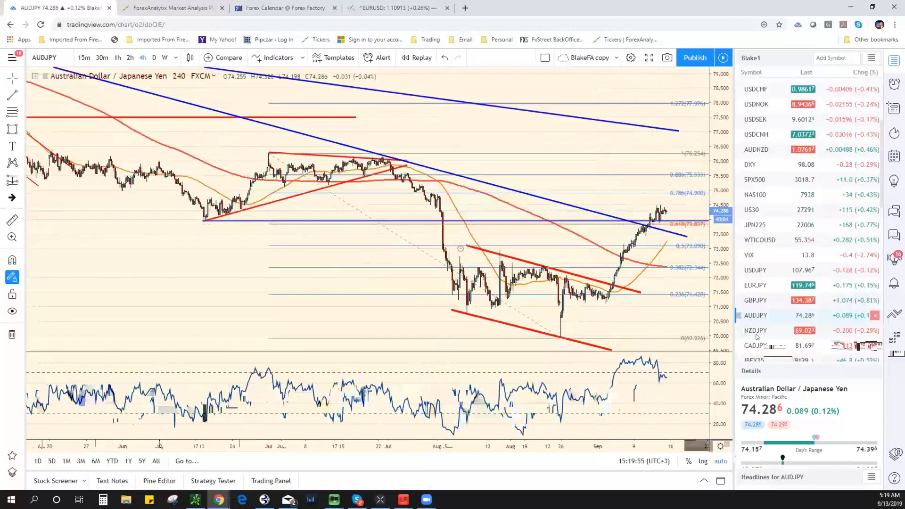
key("Down")
scroll(639, 294, "up", 3)
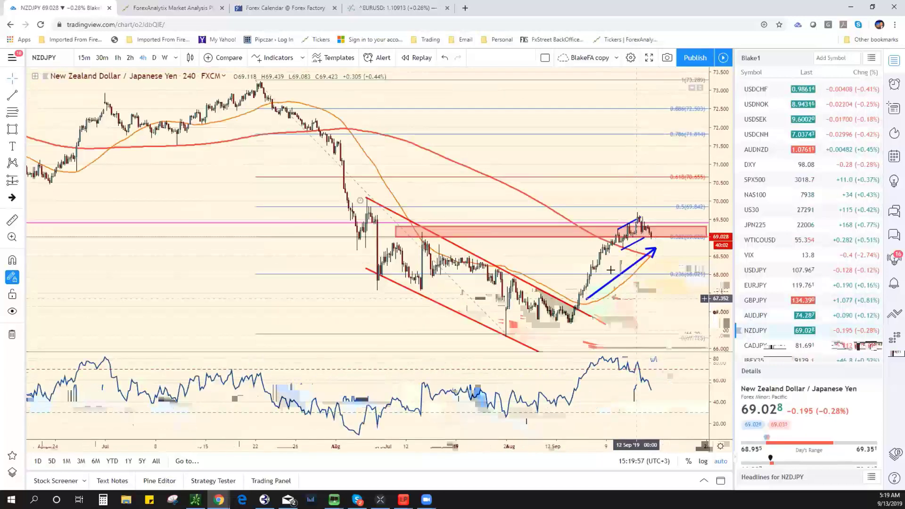
mouse_move(634, 217)
left_mouse_down()
mouse_move(640, 237)
mouse_move(644, 229)
left_mouse_up()
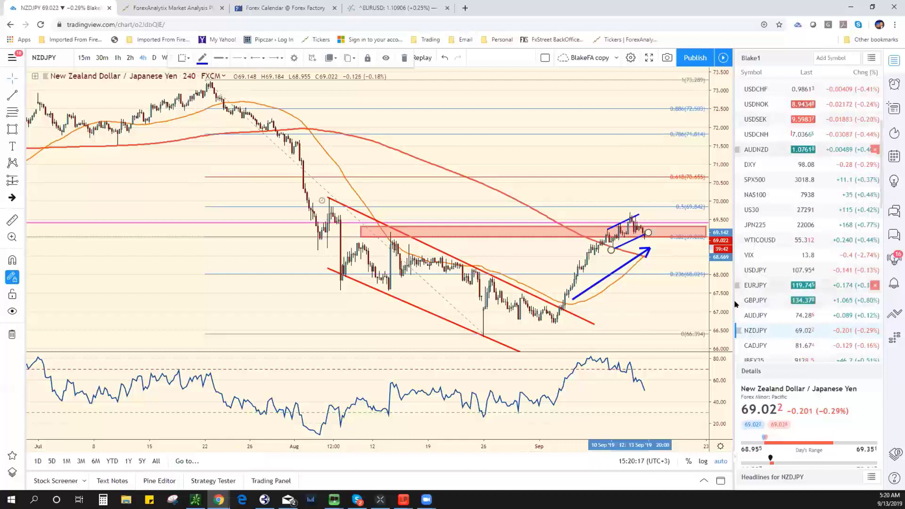
Step: Switch to the CADJPY 4h chart and zoom in
left_click(779, 346)
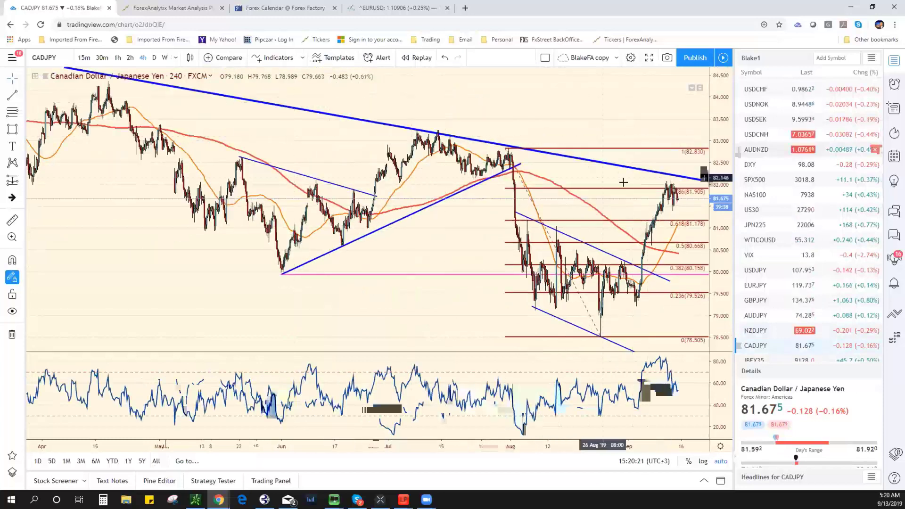
scroll(663, 251, "up", 3)
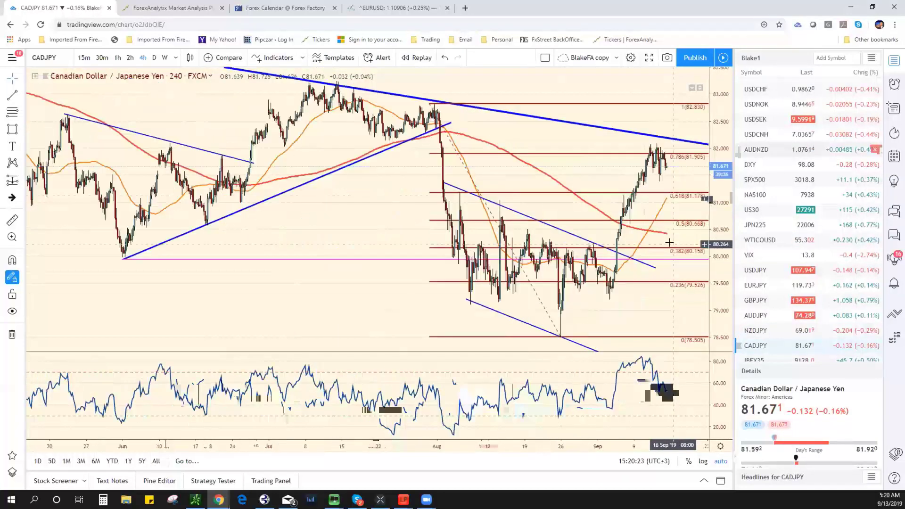
scroll(778, 164, "up", 5)
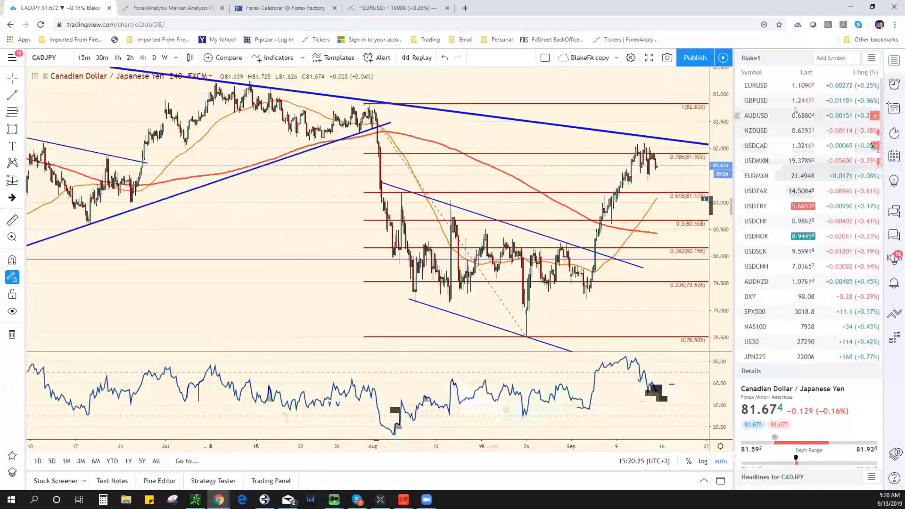
Step: Glance at EURUSD, then bring up the GBPUSD chart with its blue channel and Fibonacci levels
left_click(781, 83)
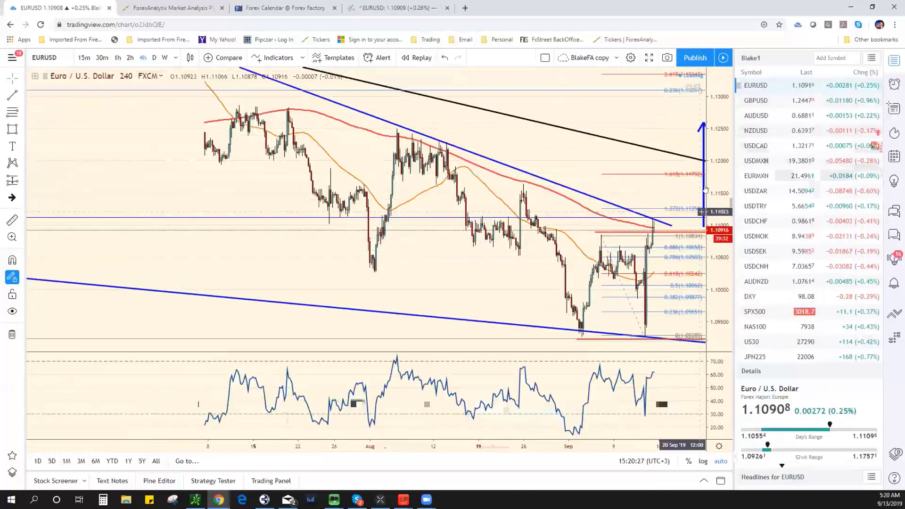
left_click(794, 101)
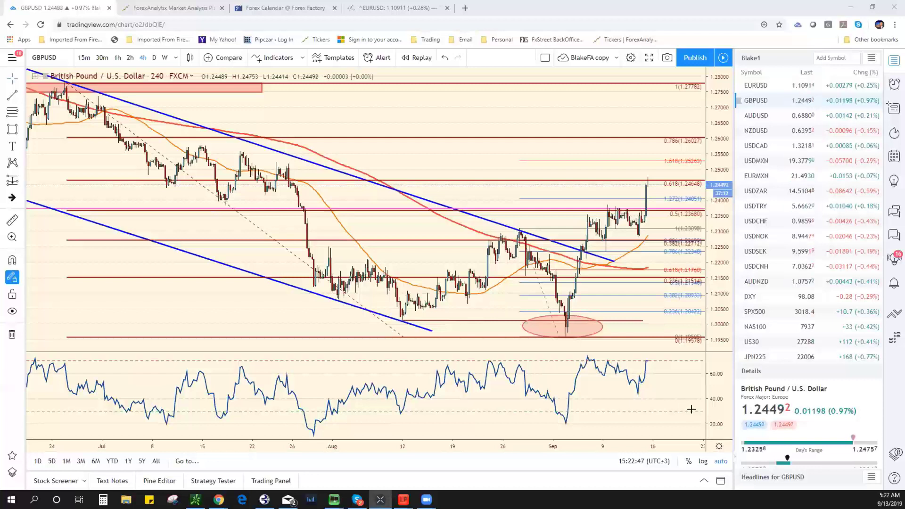
Step: Place a red horizontal ray at 1.1084 on EURUSD, then switch to AUDUSD
left_click(756, 85)
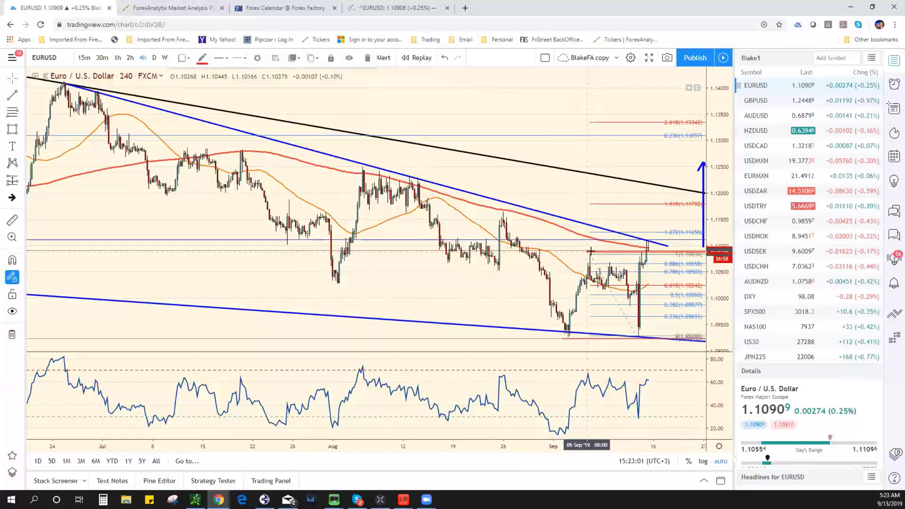
left_click(588, 251)
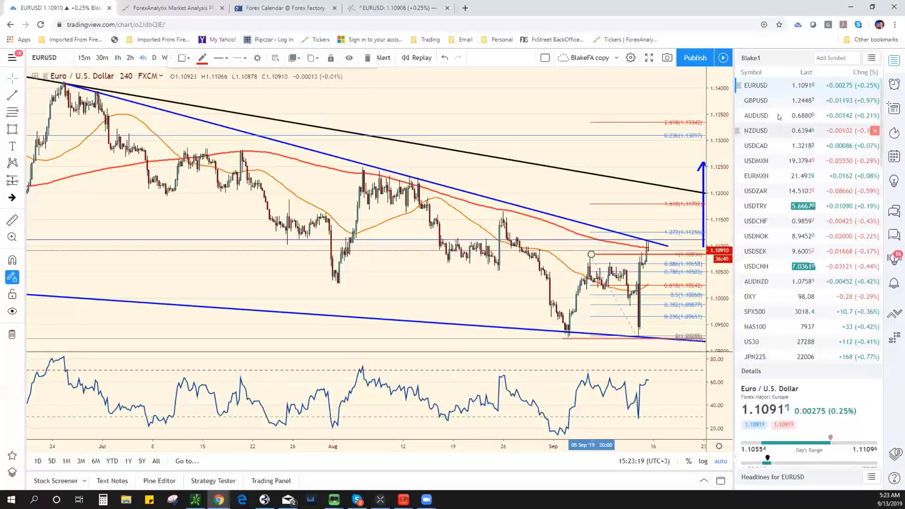
left_click(759, 115)
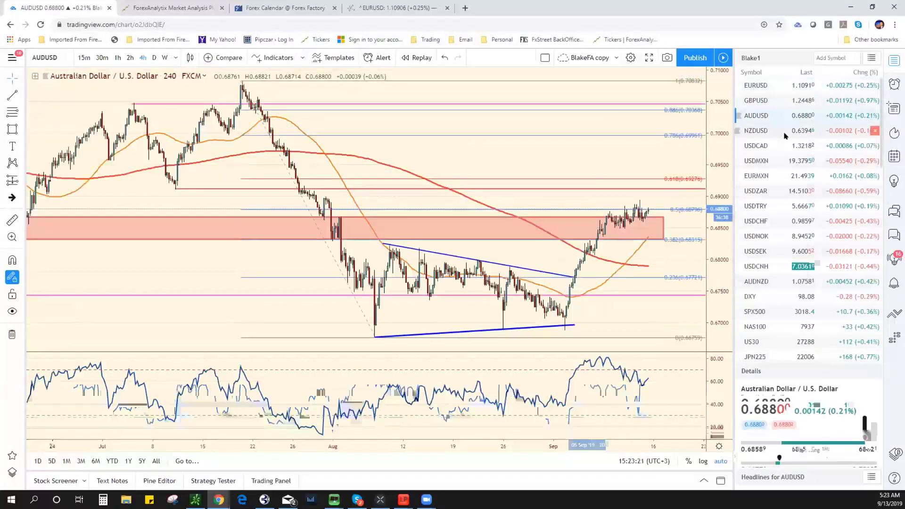
Step: Switch the chart to NZDUSD with its Fibonacci levels and black trend line
left_click(785, 133)
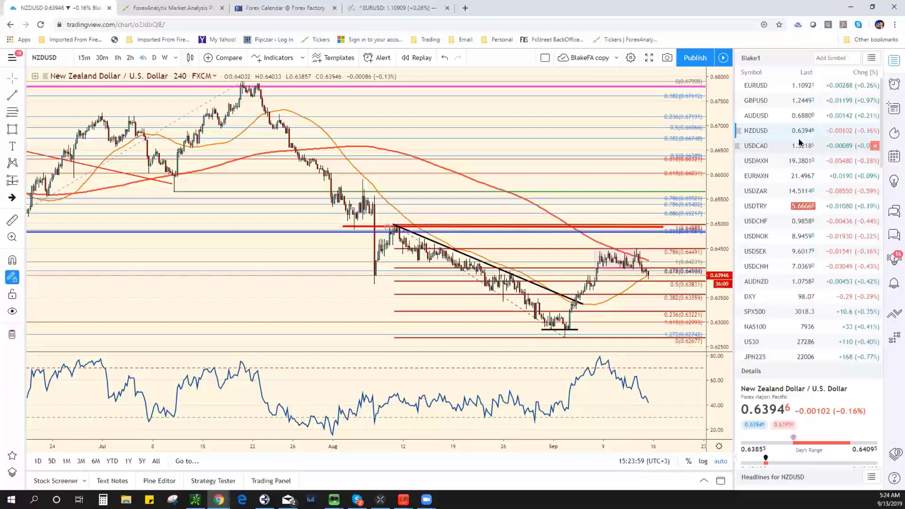
Step: Flip through USDCAD, USDMXN and EURMXN, ending on USDCHF
left_click(797, 145)
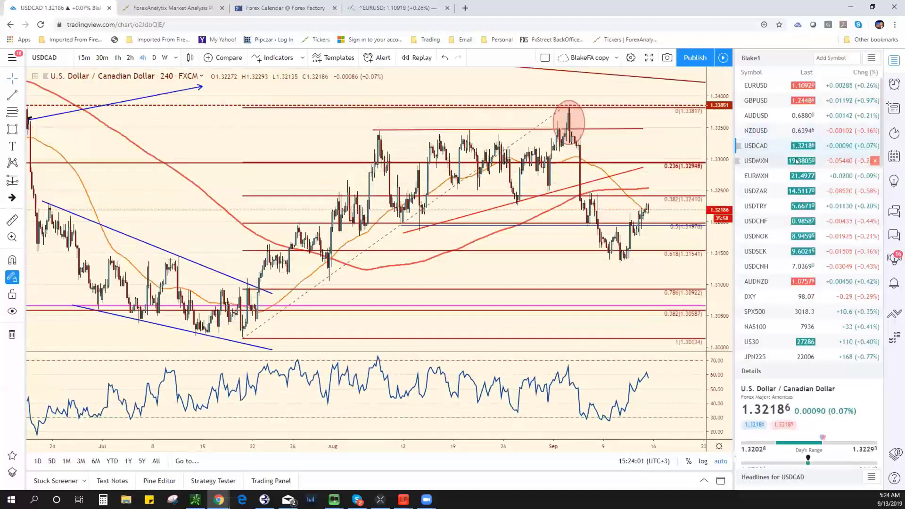
left_click(797, 161)
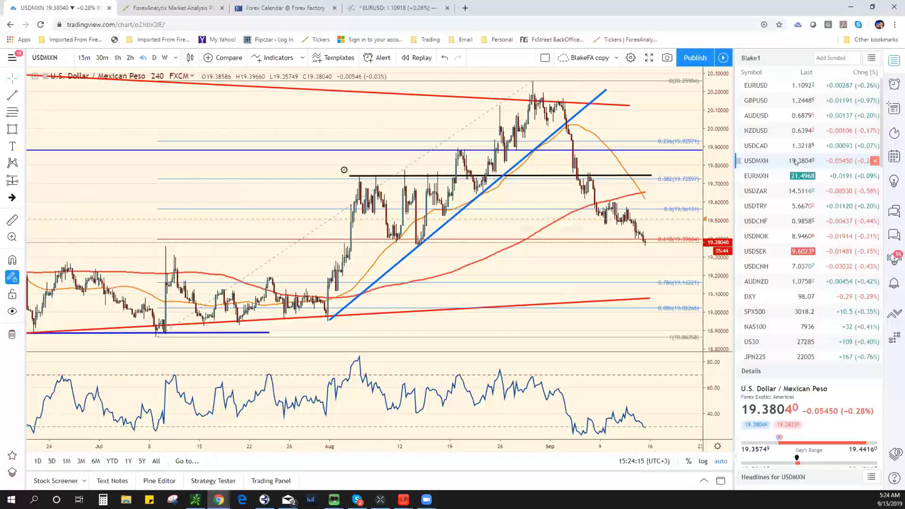
left_click(781, 184)
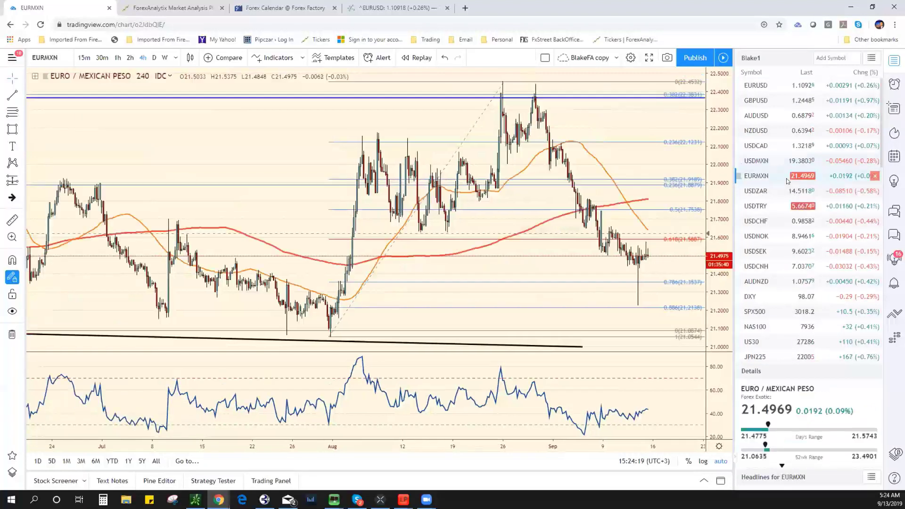
left_click(773, 222)
Step: Mark a narrow rectangle from 0.9861 to 0.9846 around USDCHF's 0.618 Fibonacci level
scroll(636, 266, "up", 4)
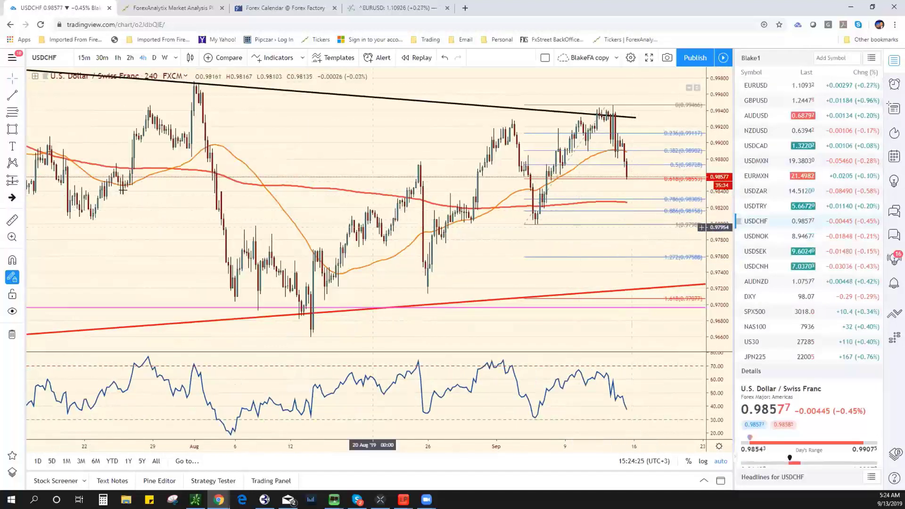
left_click(530, 217)
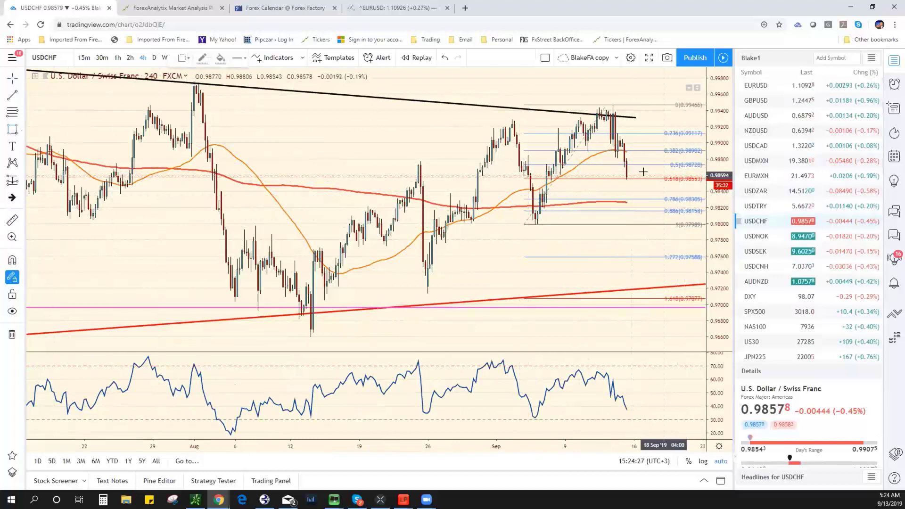
left_click(647, 175)
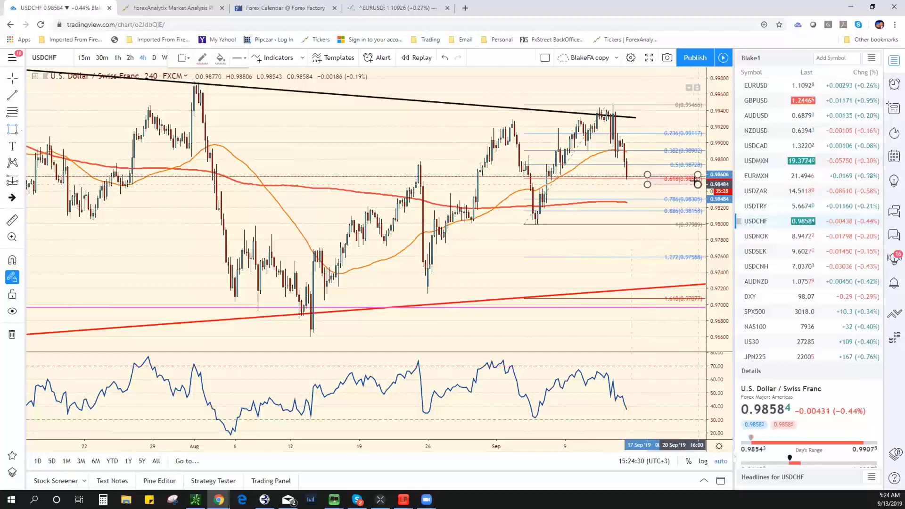
left_click(698, 184)
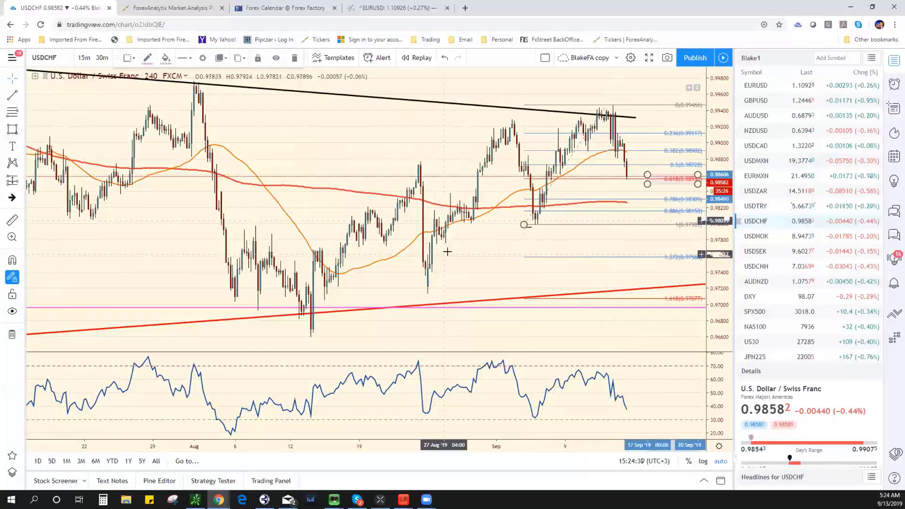
left_click_drag(448, 253, 456, 253)
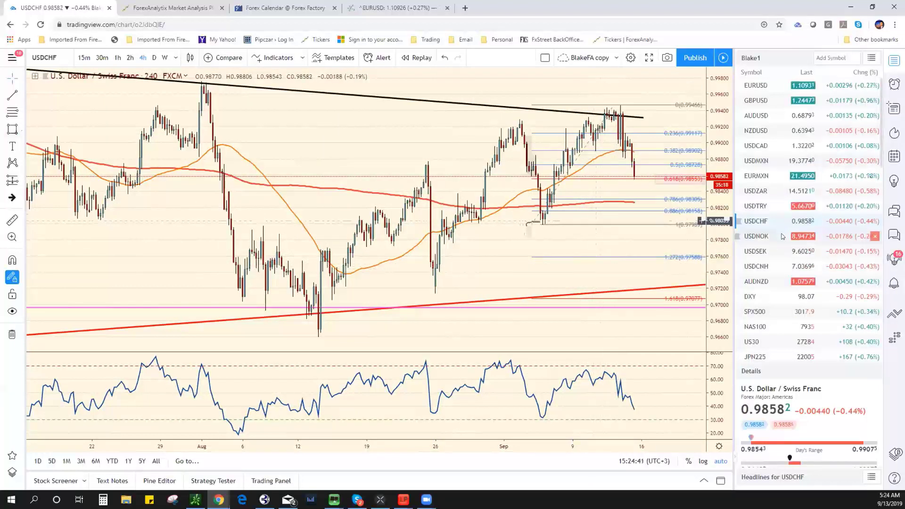
Step: Open USDNOK and draw a blue line from the swing high down to the low
left_click(759, 236)
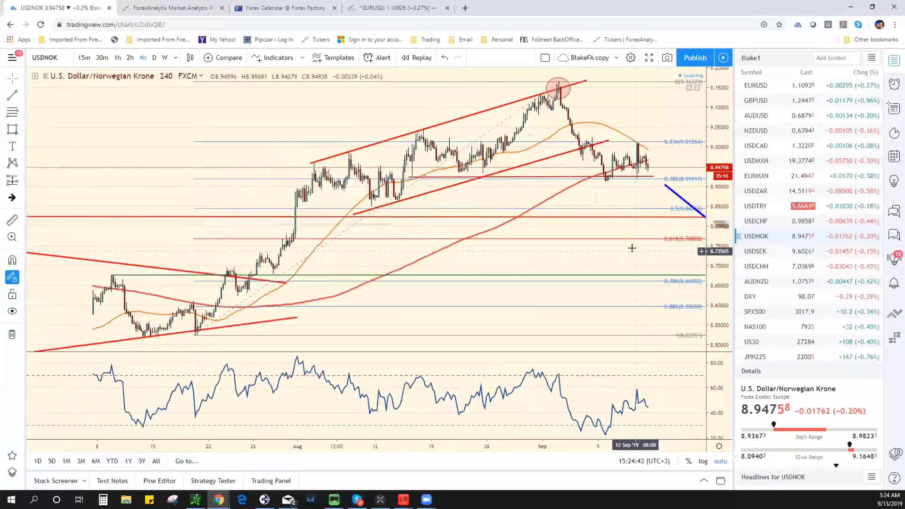
scroll(632, 248, "down", 3)
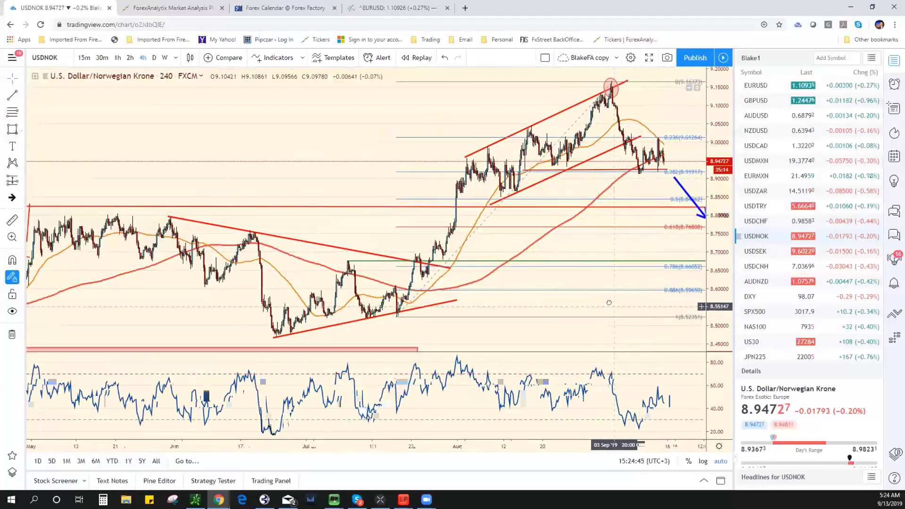
left_click_drag(609, 302, 580, 303)
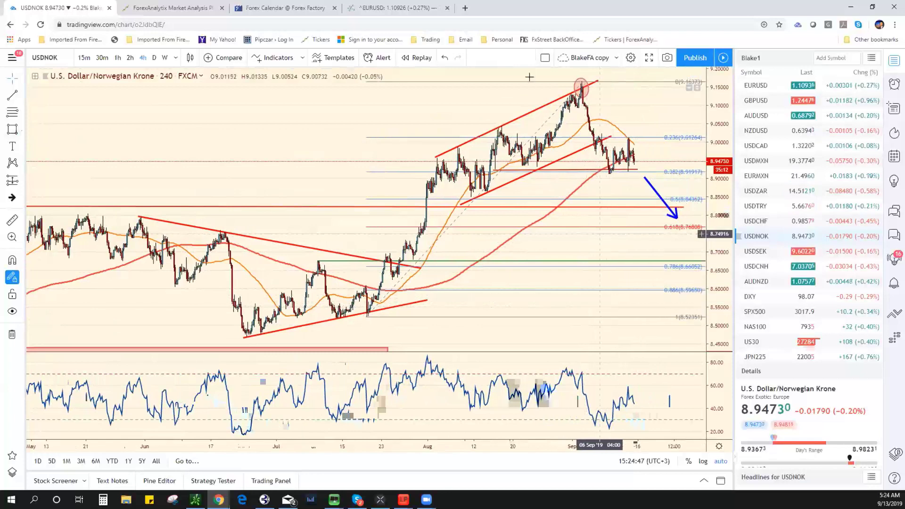
left_click(582, 89)
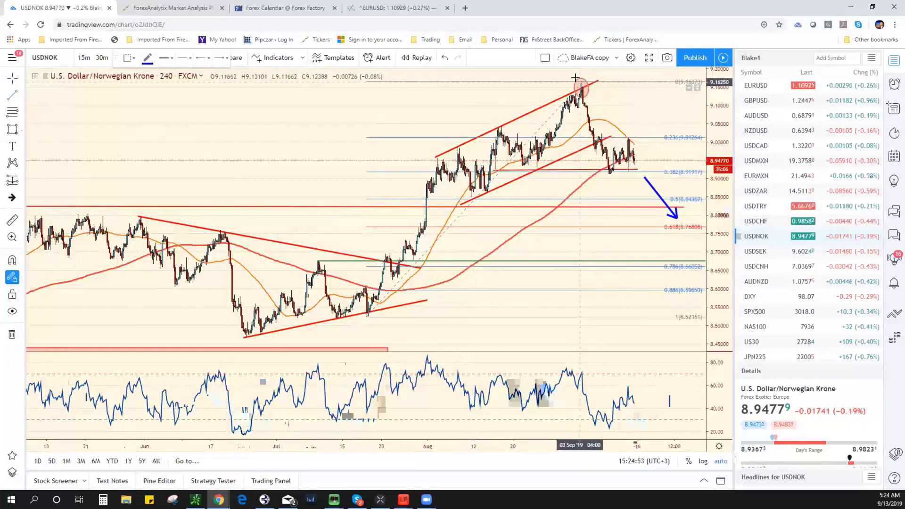
left_click_drag(580, 82, 611, 175)
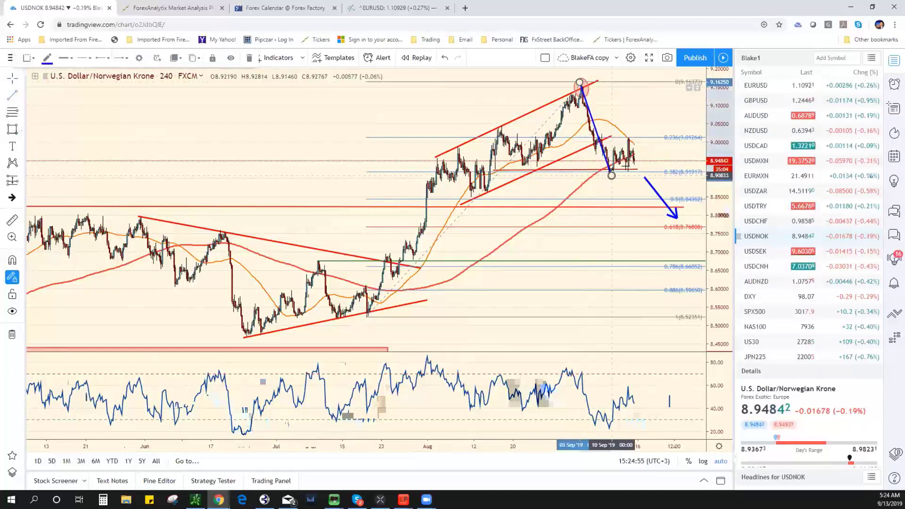
Step: Add a small blue parallel channel over the recent consolidation, then switch to USDSEK
left_click_drag(593, 151, 626, 137)
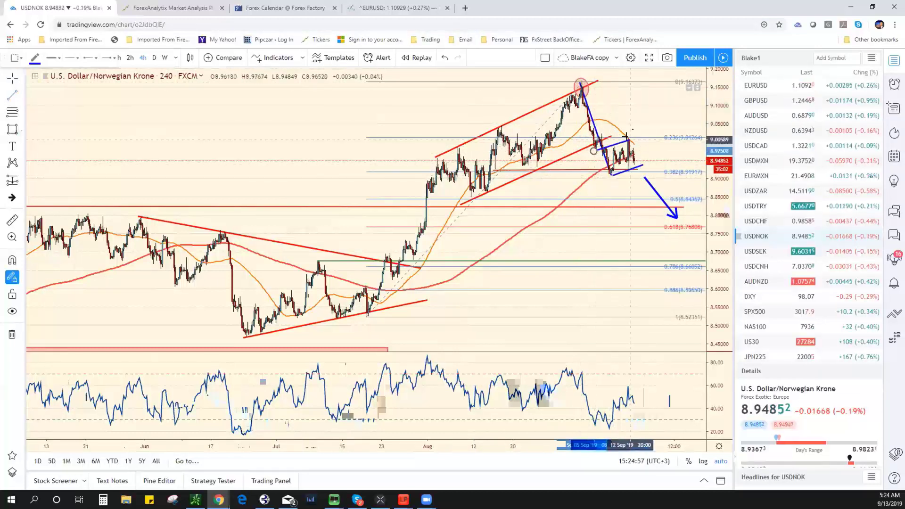
left_click(635, 135)
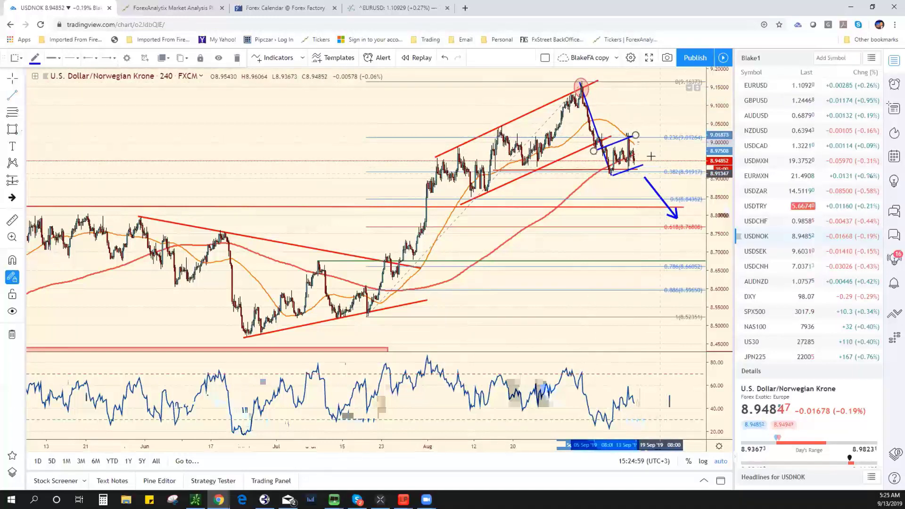
left_click(556, 238)
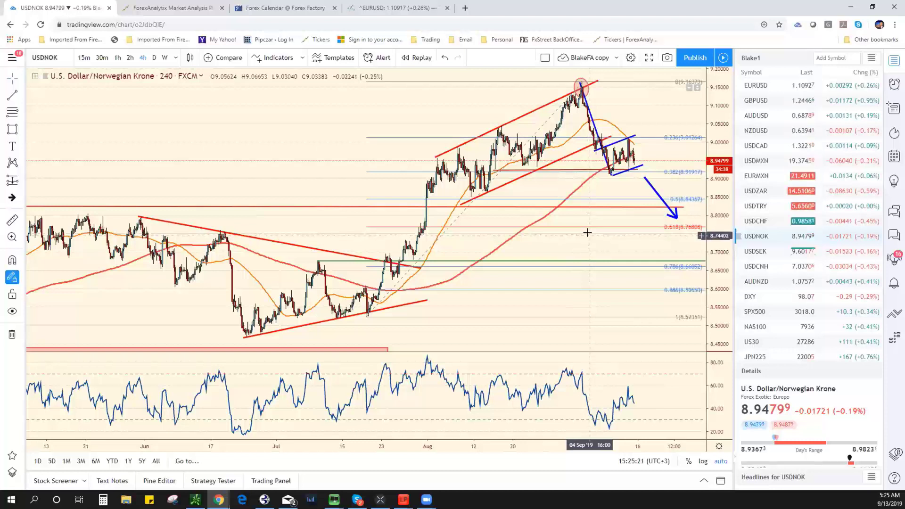
left_click(781, 254)
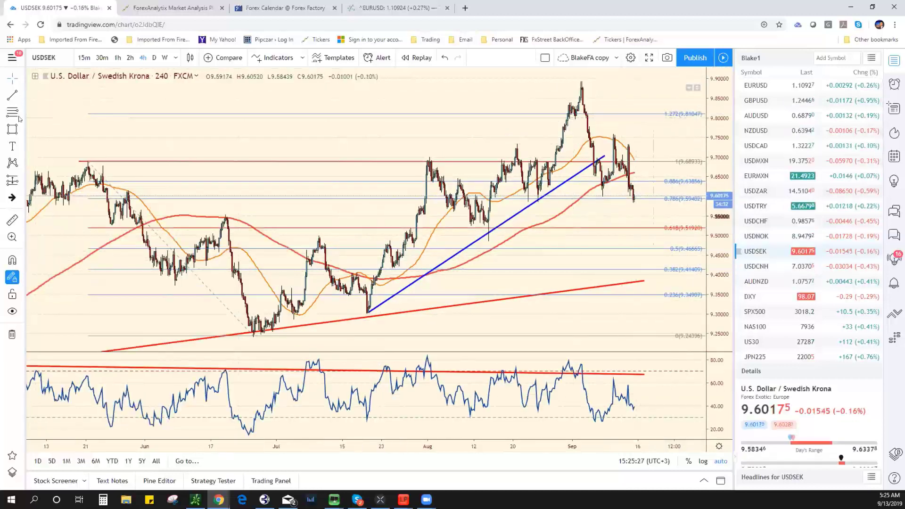
Step: Draw a thin rectangle band along USDSEK's 0.786 Fibonacci level near 9.594
left_click(13, 129)
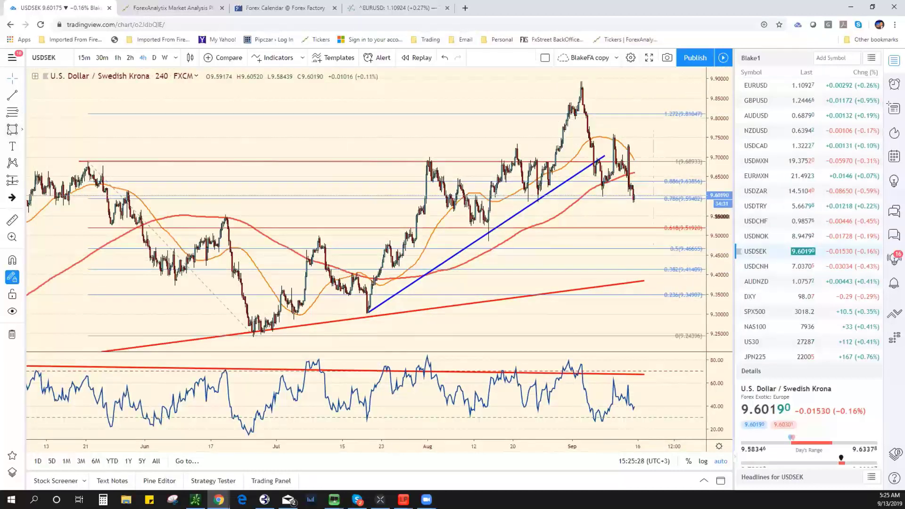
left_click(529, 200)
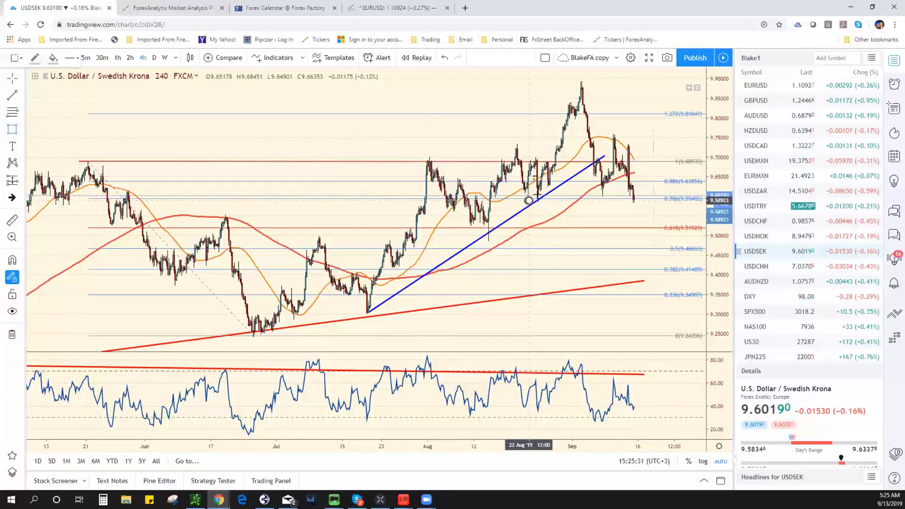
left_click(657, 198)
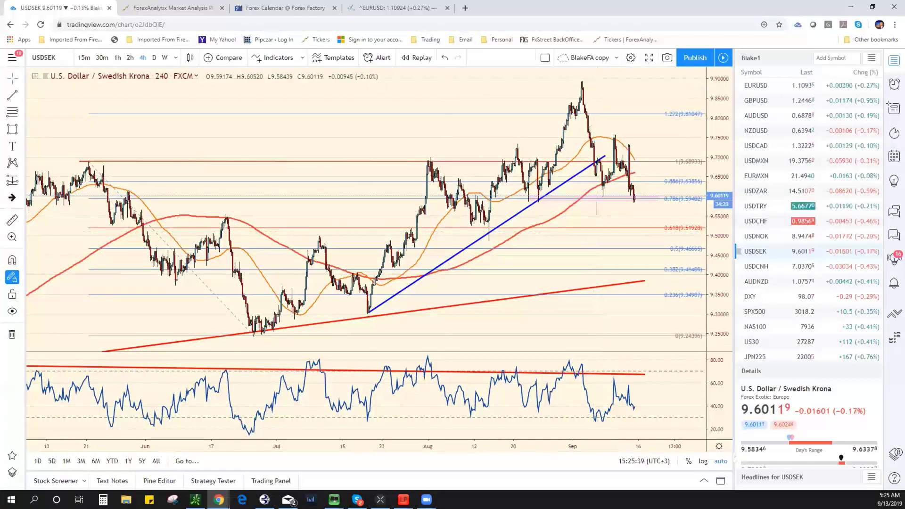
left_click(357, 500)
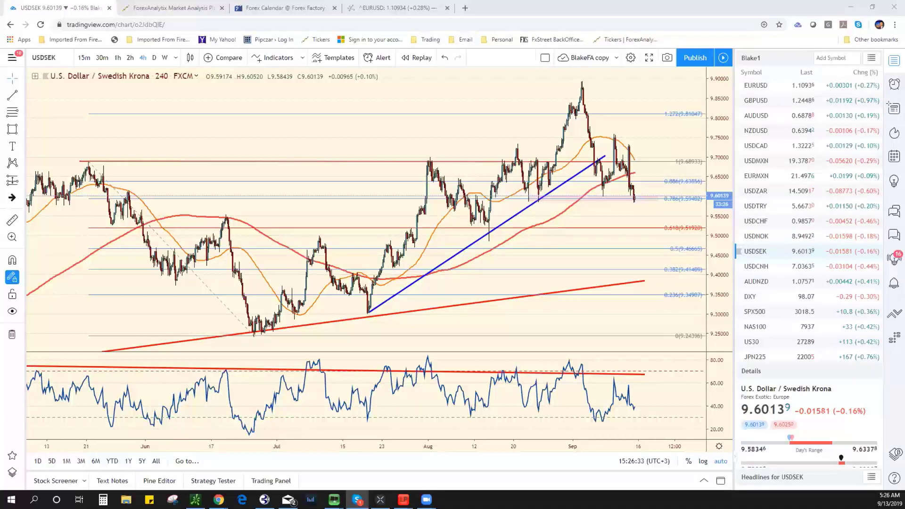
Step: Show EURUSD on 1-hour candles, zoomed out to history back to mid-August
left_click(788, 85)
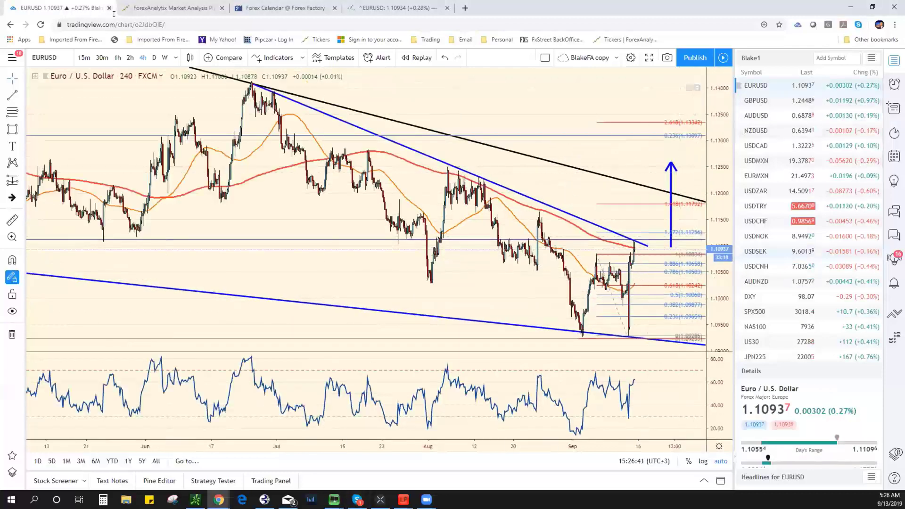
left_click(84, 58)
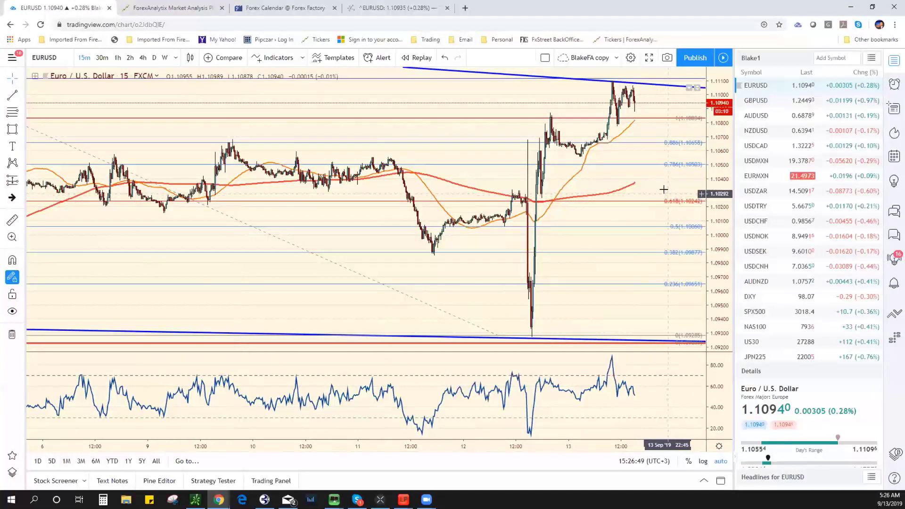
scroll(613, 155, "up", 3)
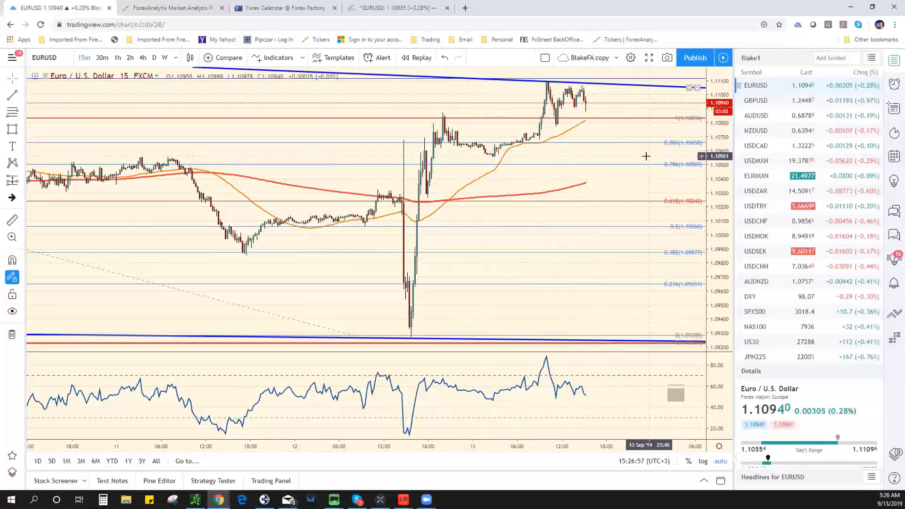
left_click(117, 58)
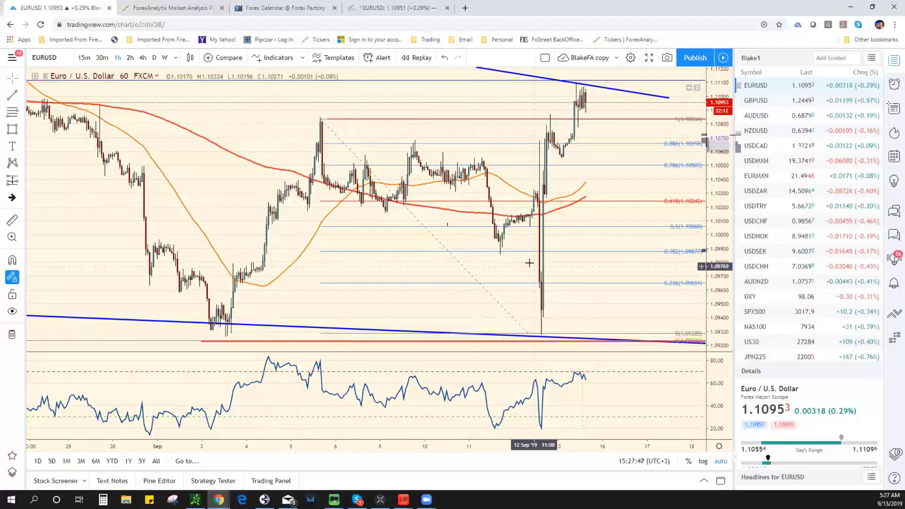
scroll(443, 267, "down", 3)
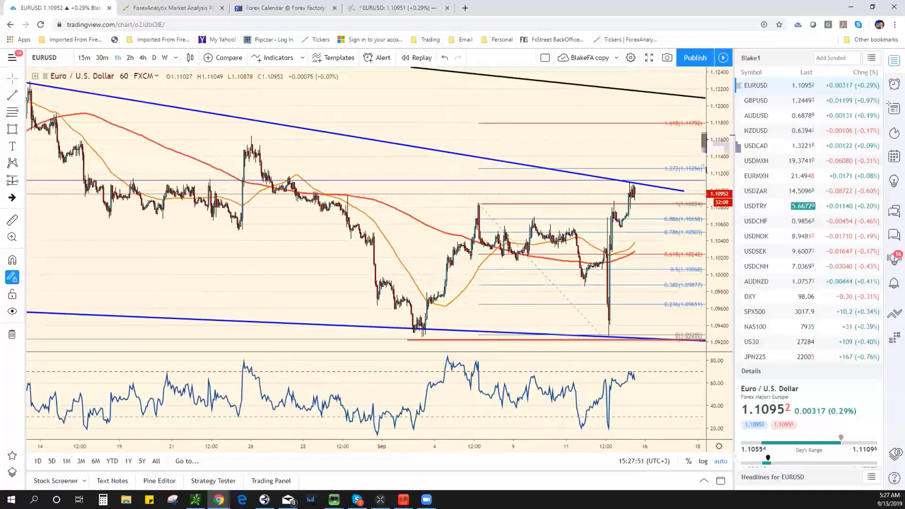
Step: Go to the ForexAnalytix dashboard and switch its right-hand panel from the economic calendar to LIVE STREAM
left_click(178, 9)
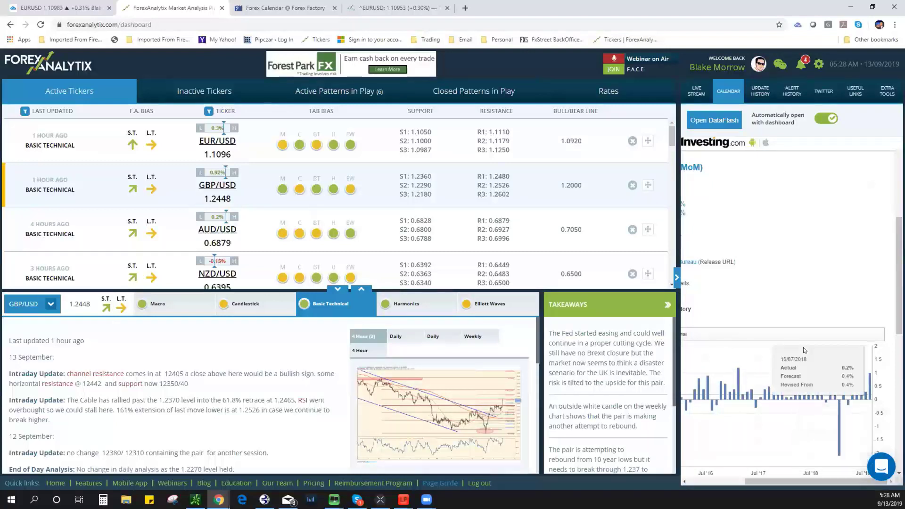
left_click(697, 93)
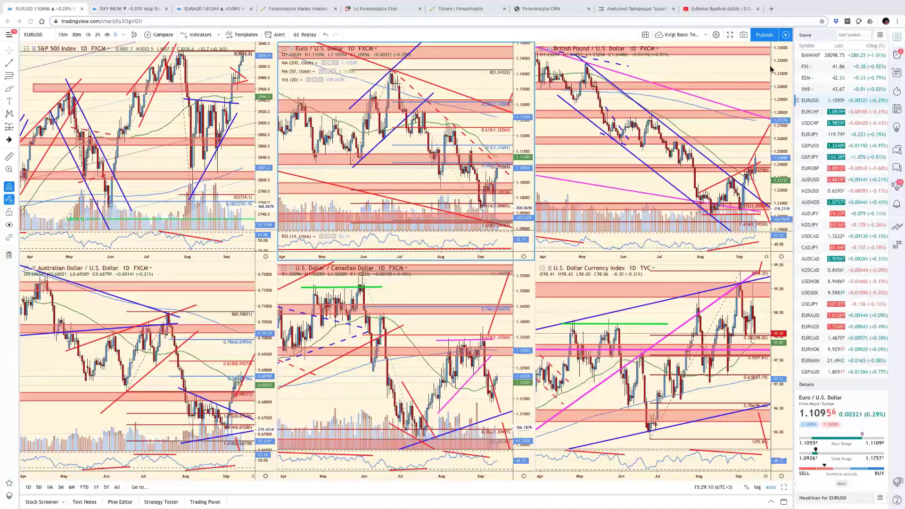
key("ctrl+Left")
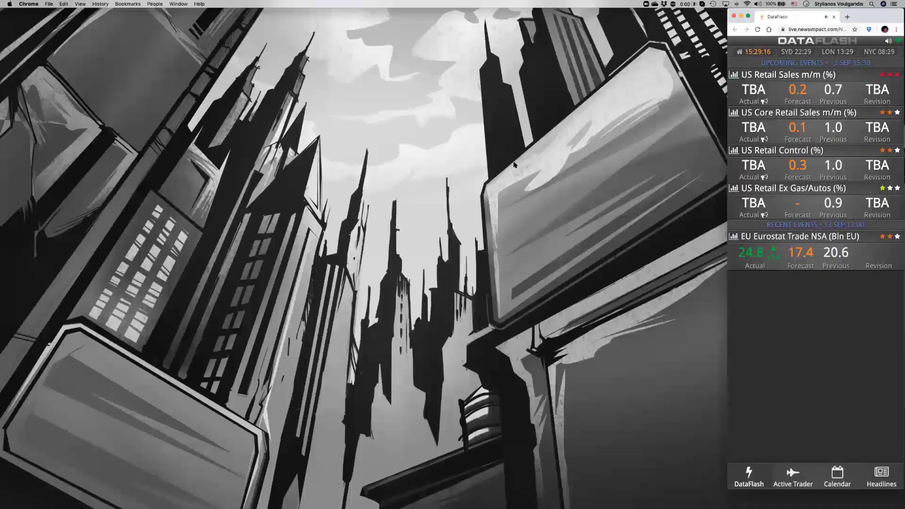
key("ctrl+Right")
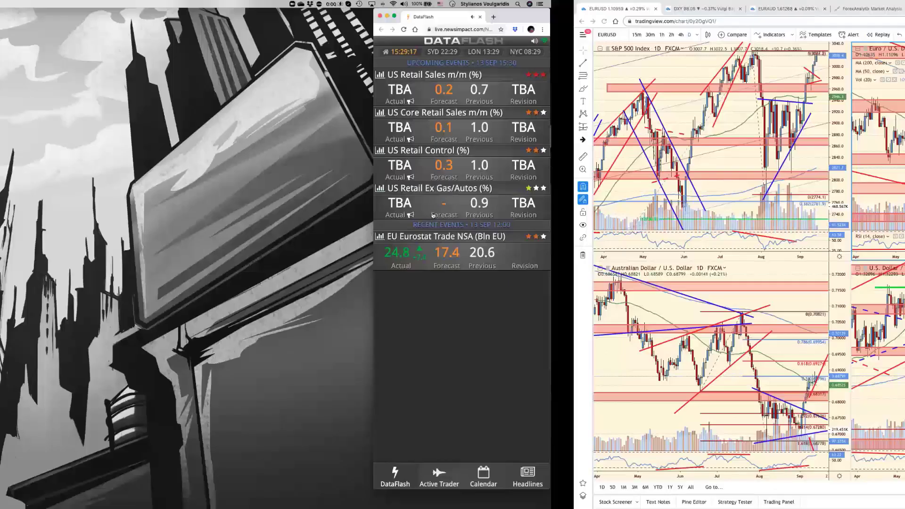
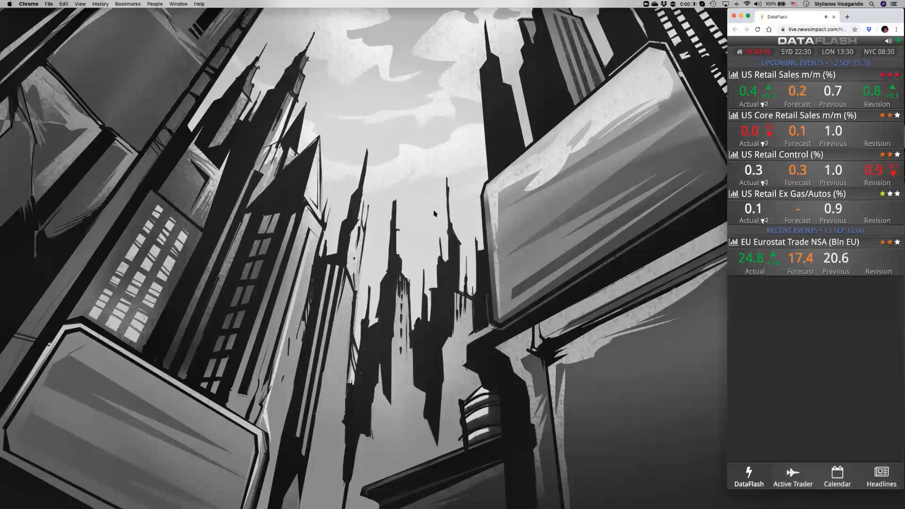
Step: Switch macOS Spaces from the DataFlash desktop to the TradingView charts desktop
key("ctrl+Right")
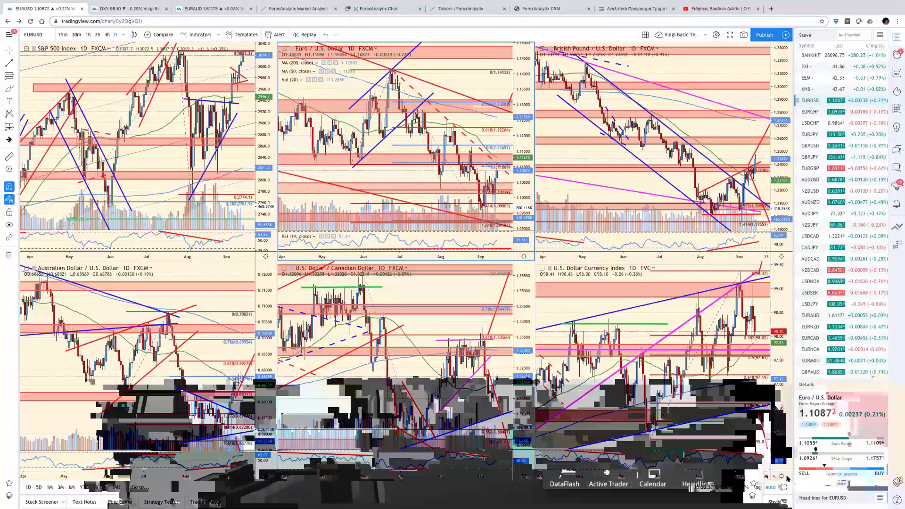
Step: Maximize the EUR/USD daily chart and scroll through its recent history
key("alt+Return")
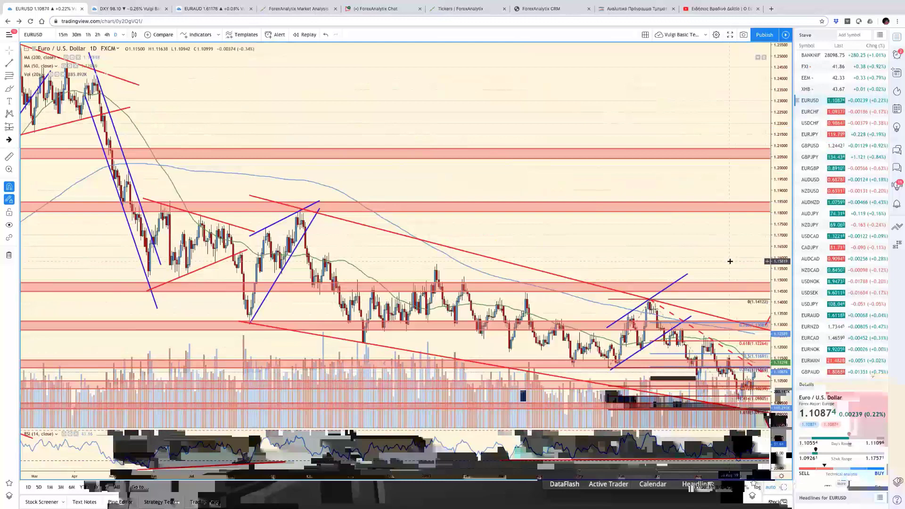
scroll(659, 263, "right", 5)
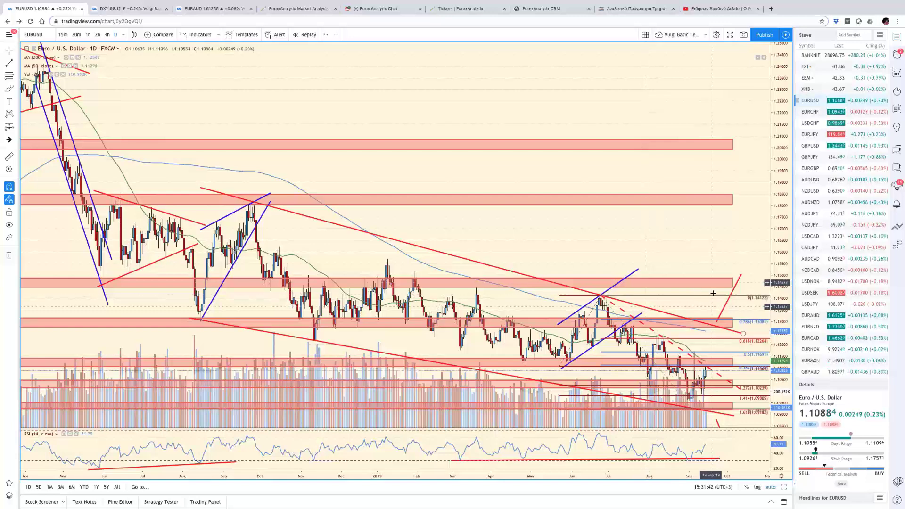
scroll(709, 264, "left", 3)
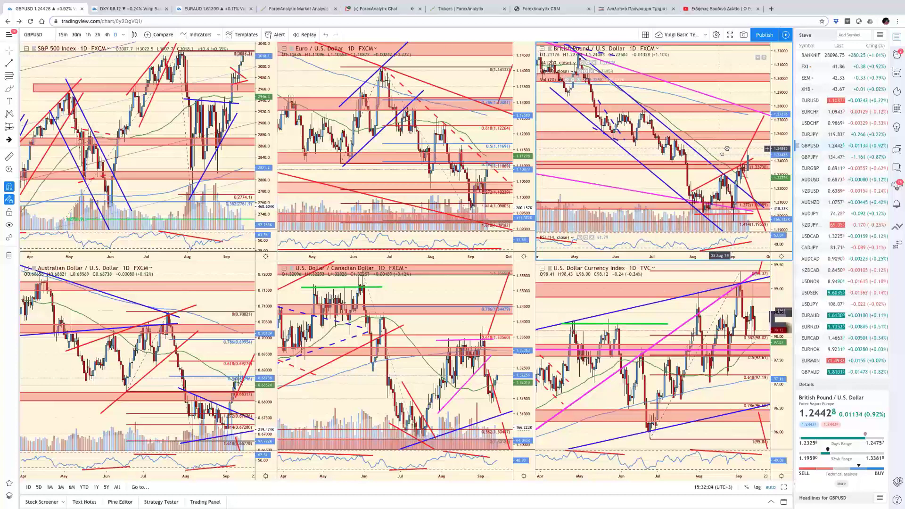
Step: Scroll the chart back and select the DXY pane in the grid
scroll(725, 150, "left", 2)
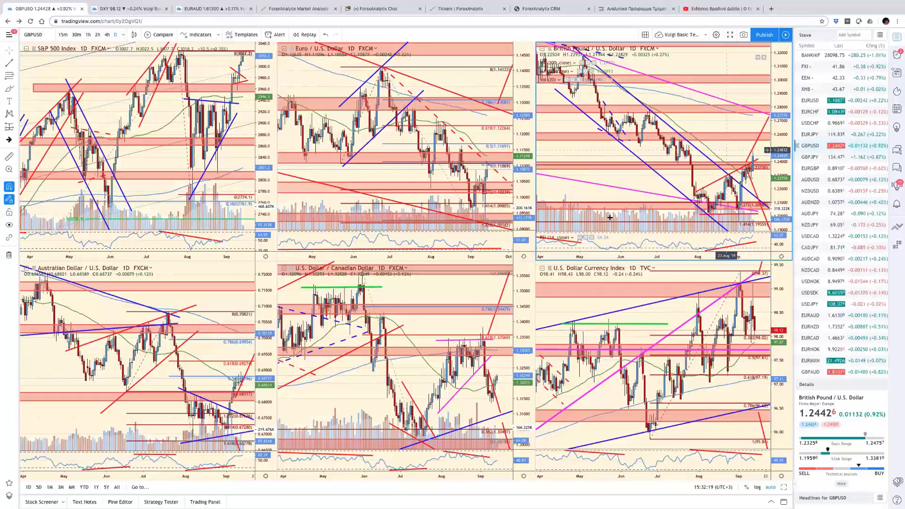
left_click(713, 380)
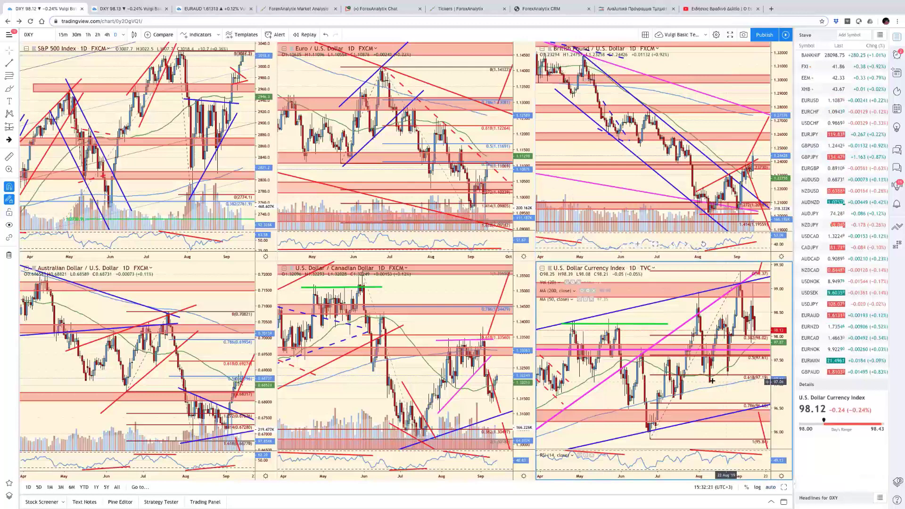
Step: Expand the DXY chart, pan it and compress its price scale to about 86.5–101
left_click(783, 487)
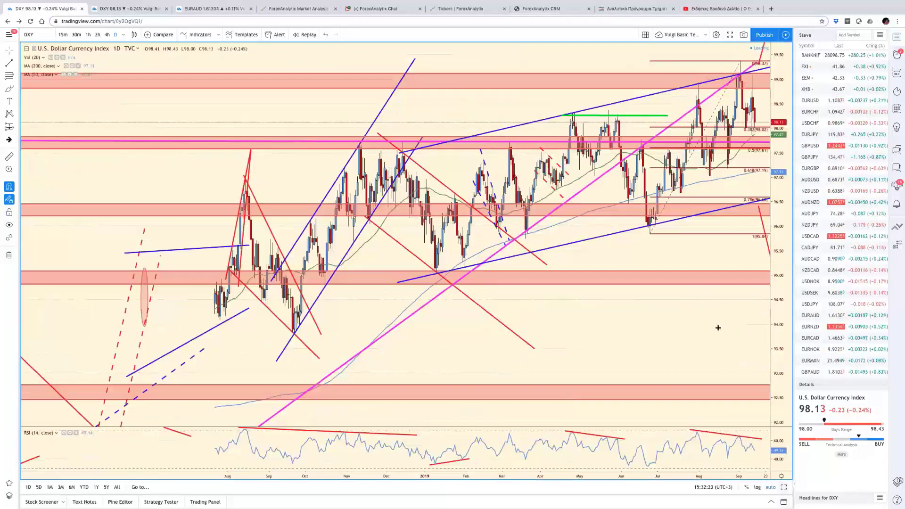
left_click_drag(716, 251, 693, 251)
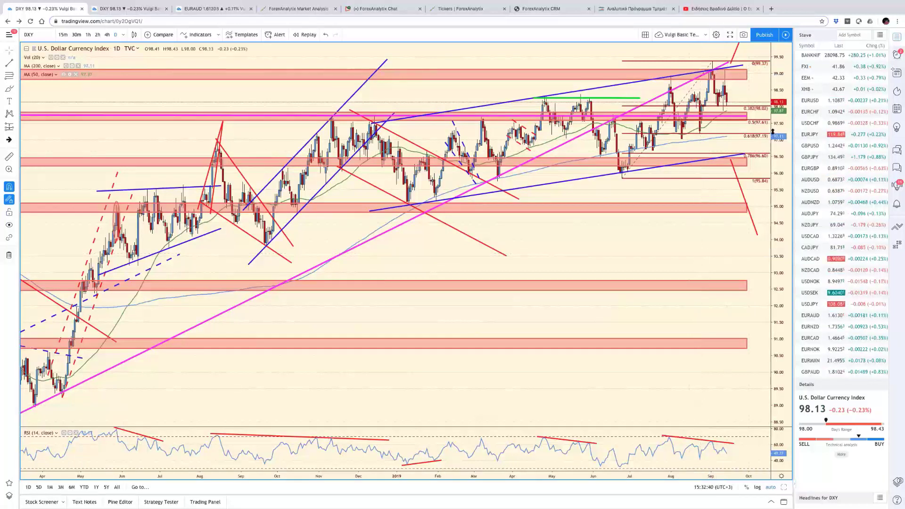
left_click_drag(773, 132, 774, 153)
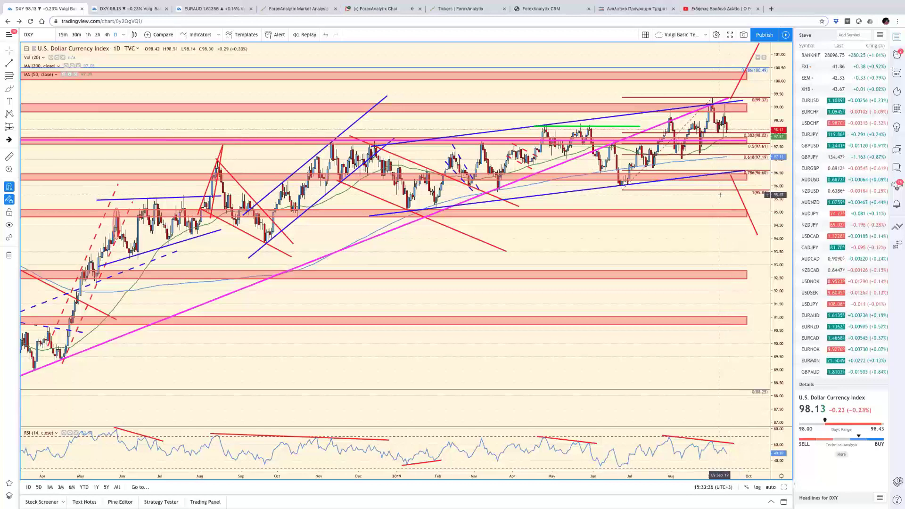
left_click_drag(724, 192, 736, 194)
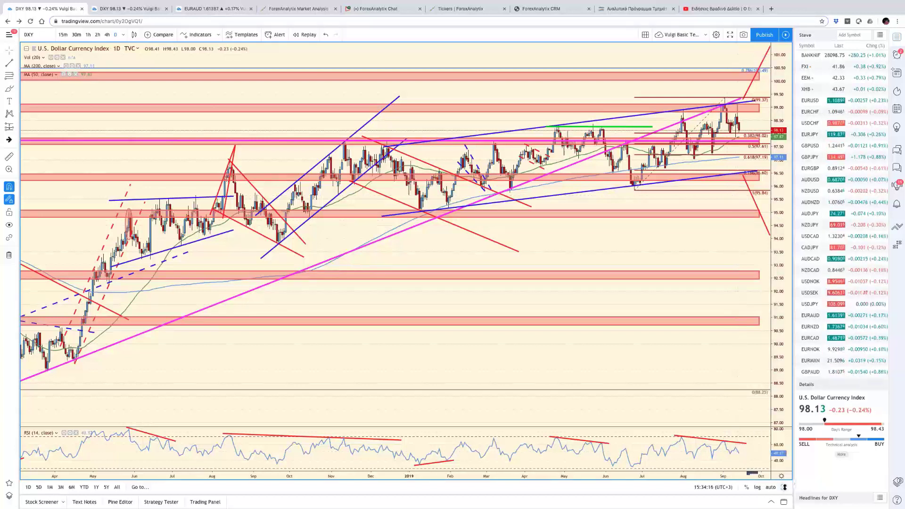
left_click(784, 487)
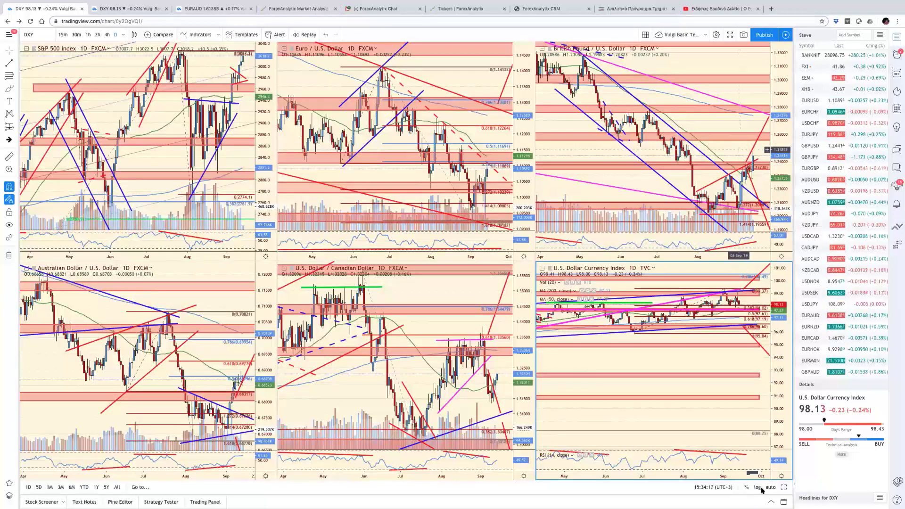
Step: Maximize GBP/USD, compress its price scale, and pan to show March 2018 bars
left_click(688, 226)
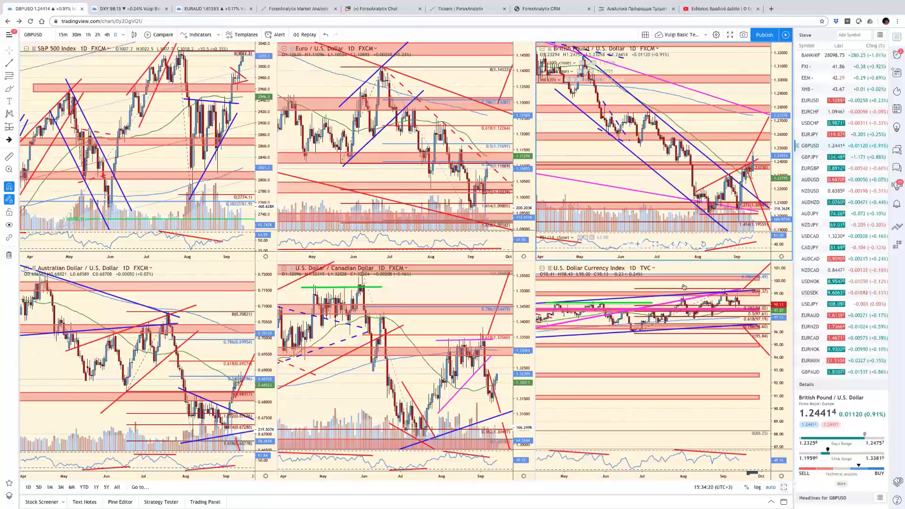
key("alt+Return")
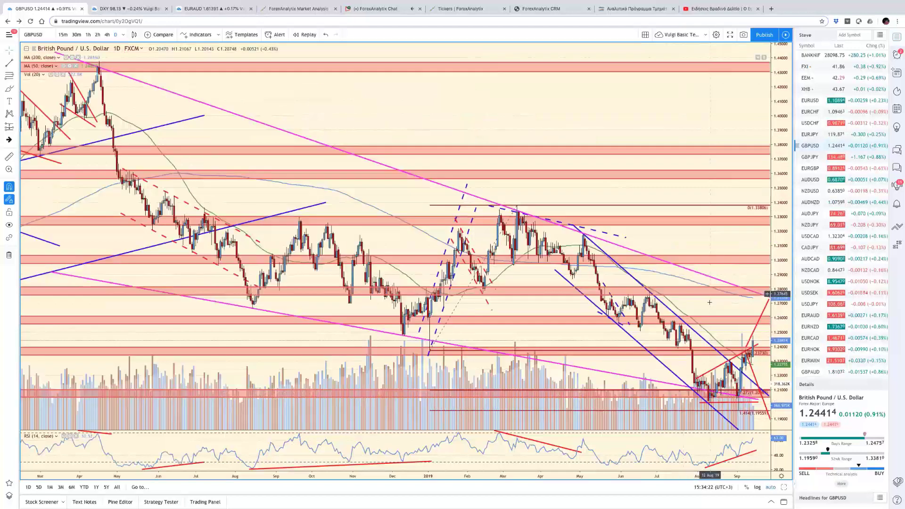
left_click_drag(781, 289, 778, 383)
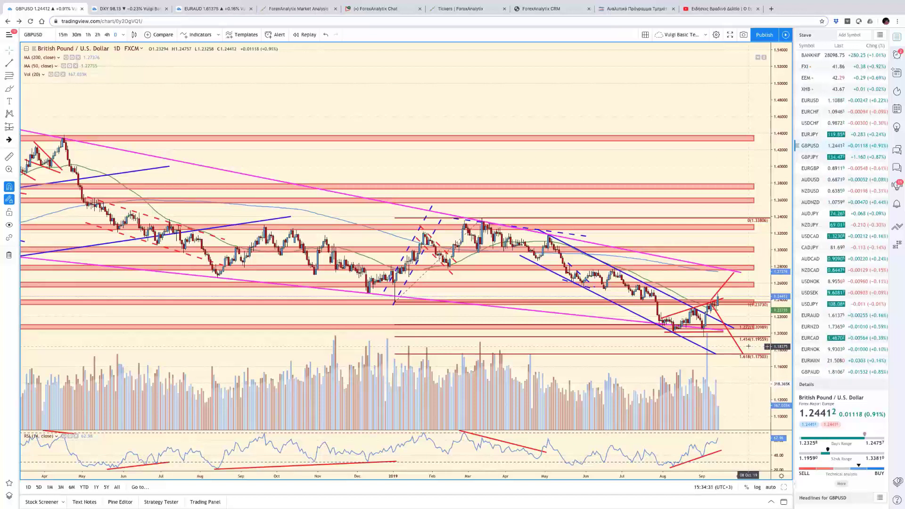
scroll(596, 335, "down", 3)
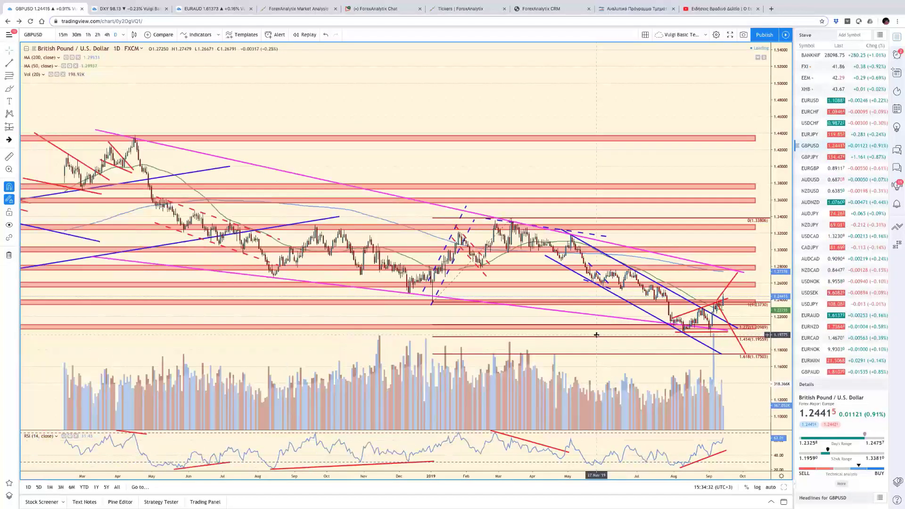
scroll(597, 334, "down", 1)
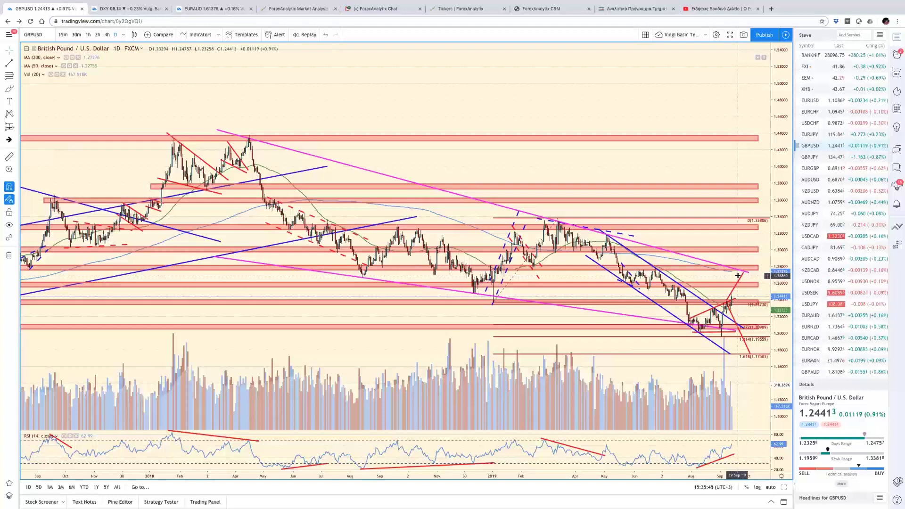
scroll(553, 307, "up", 3)
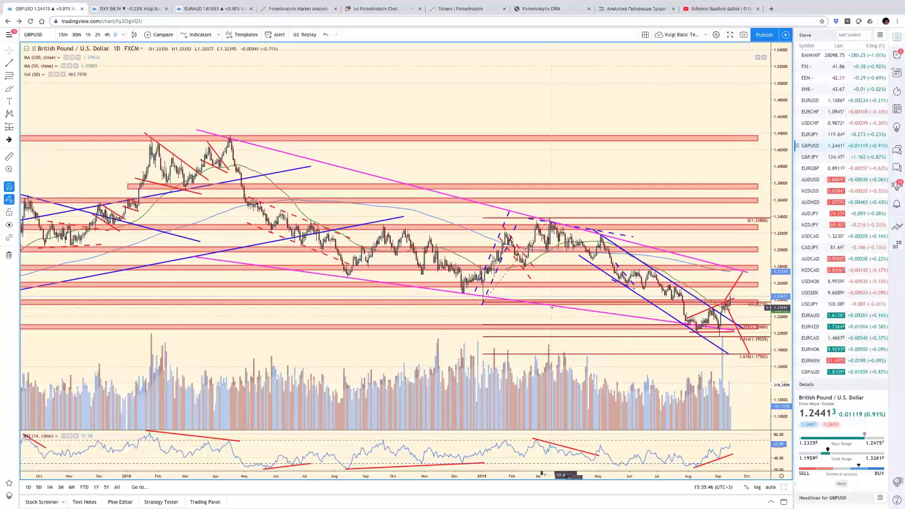
scroll(552, 308, "up", 4)
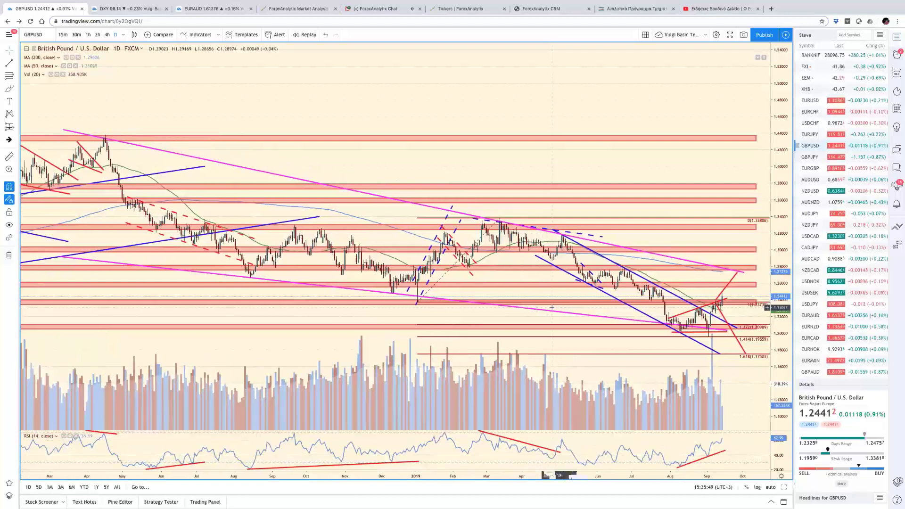
scroll(553, 308, "up", 3)
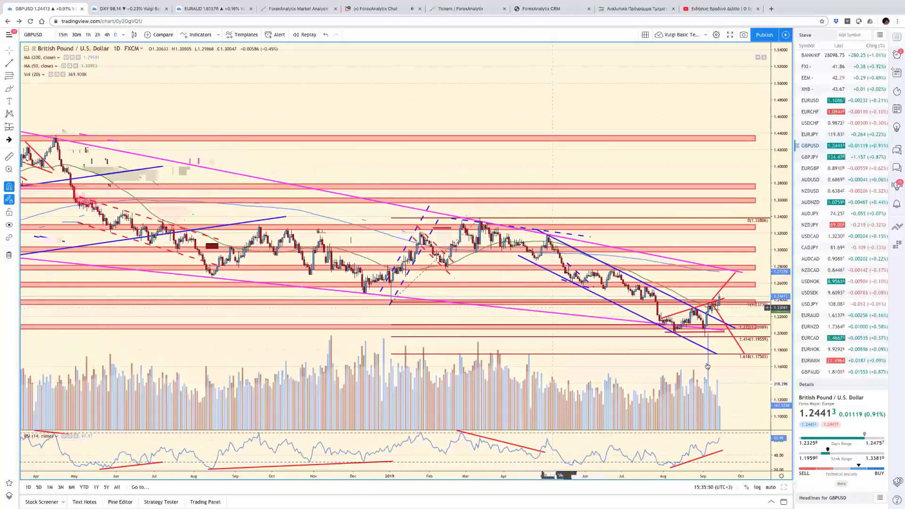
left_click_drag(653, 368, 680, 370)
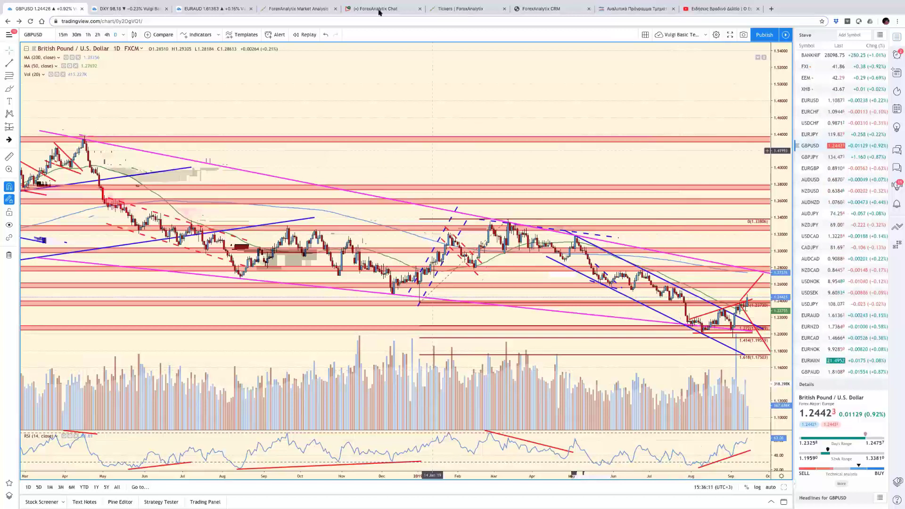
Step: Dismiss the ForexAnalytix Chat page options and auto-fit the GBP/USD price scale
right_click(351, 10)
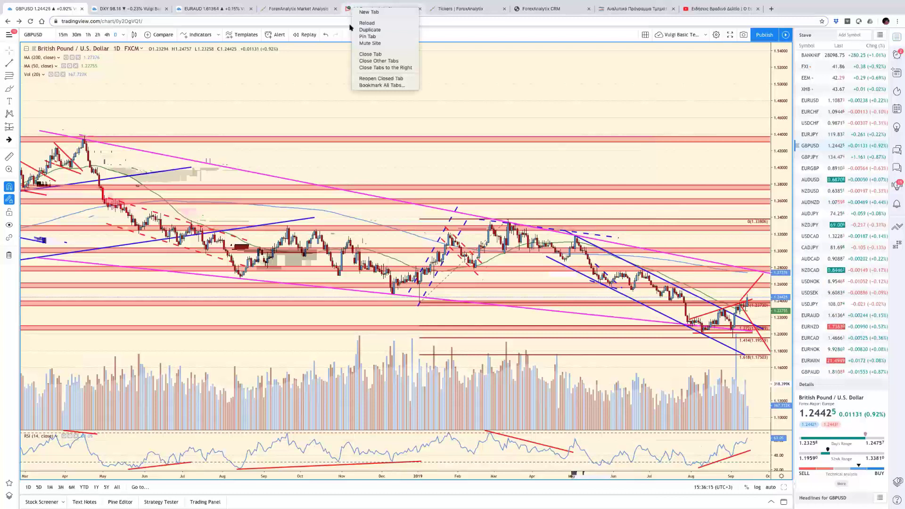
left_click(373, 44)
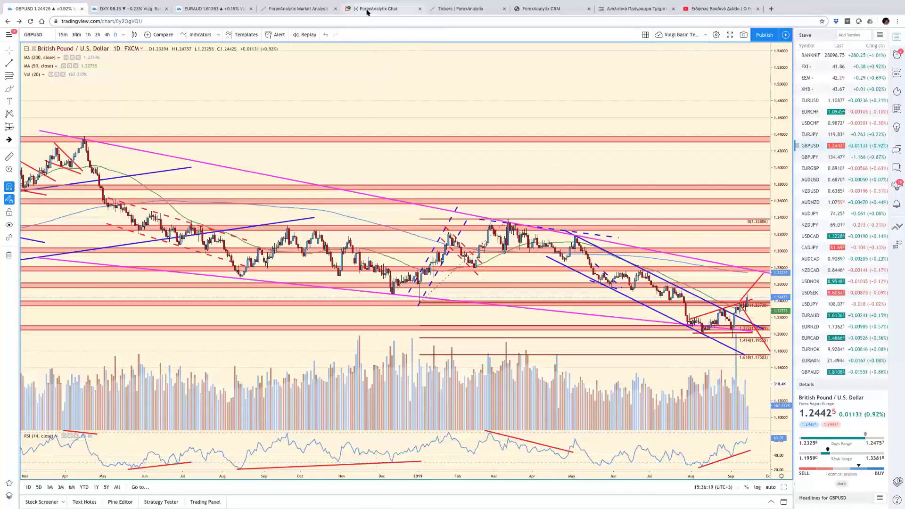
right_click(370, 12)
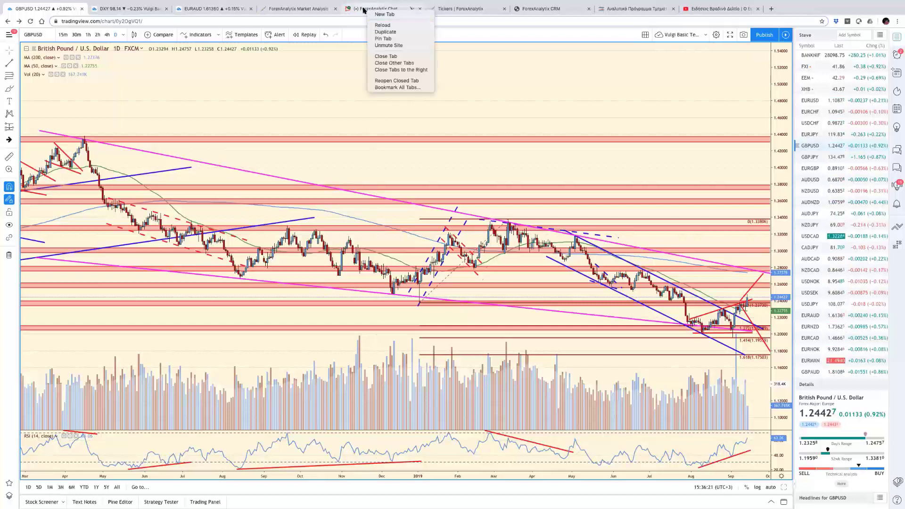
left_click(385, 171)
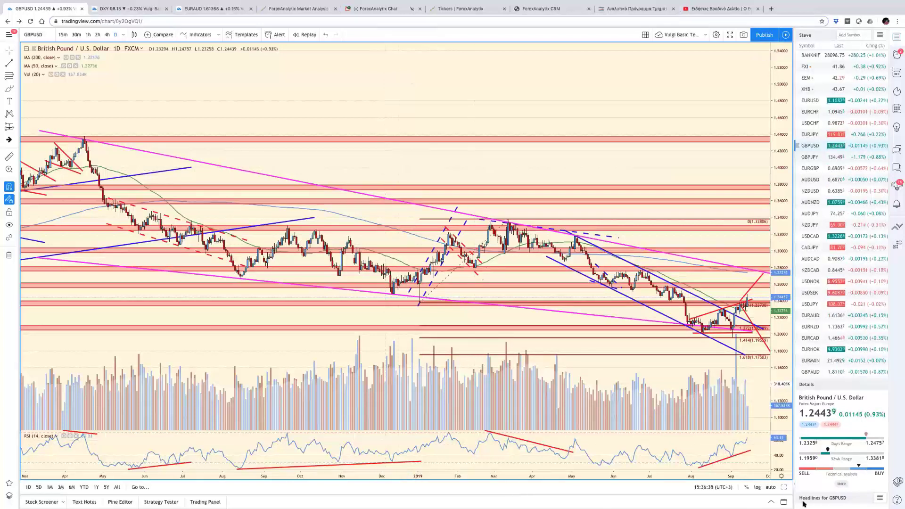
left_click(782, 489)
Step: Restore the grid, briefly maximize the Dollar Index chart, and return to six charts
key("alt+Return")
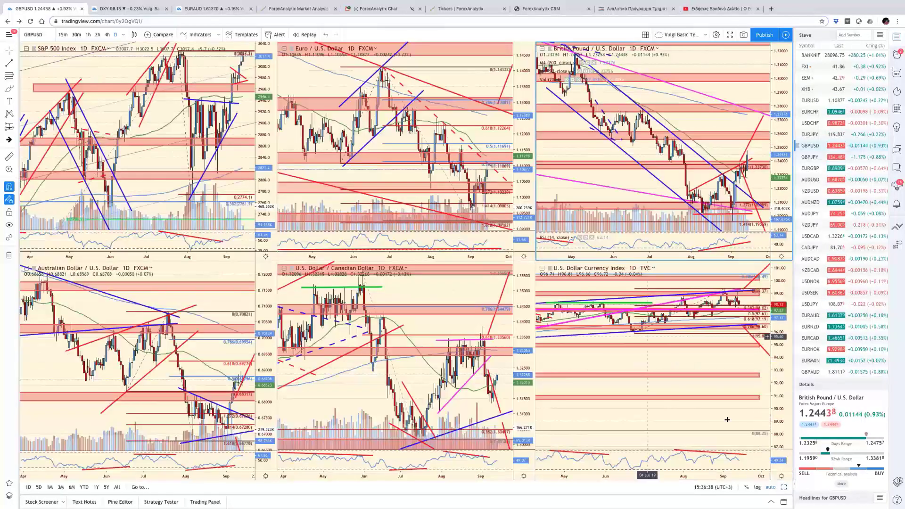
left_click(750, 480)
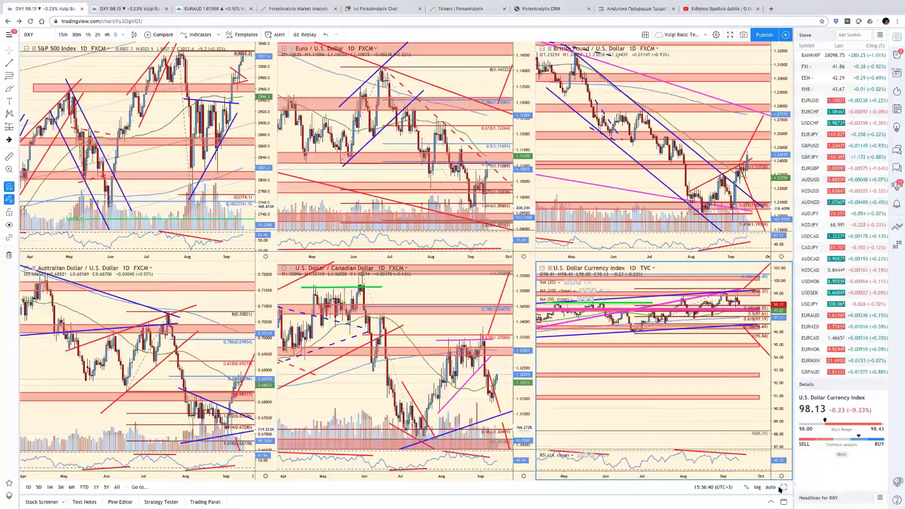
key("alt+Return")
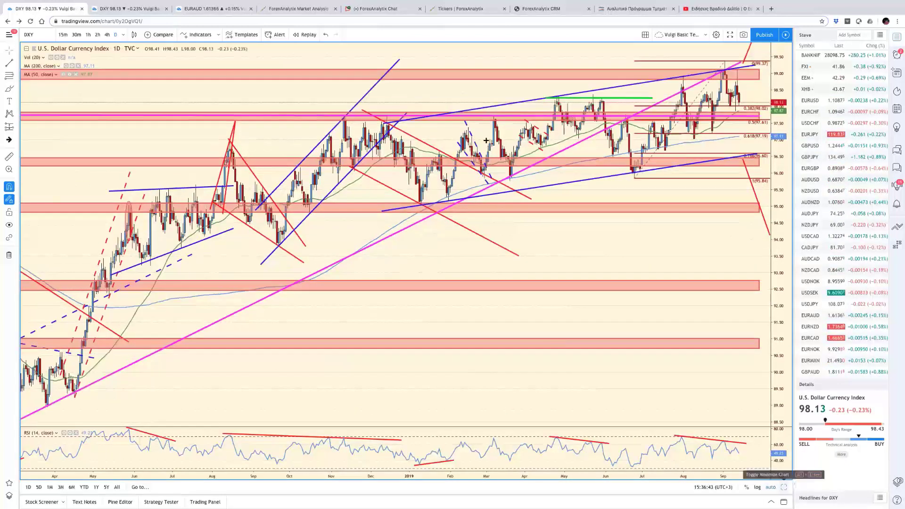
key("alt+Return")
Step: Maximize USD/CHF, move its red projection arrow lower-right, and auto-fit the price scale
left_click(810, 100)
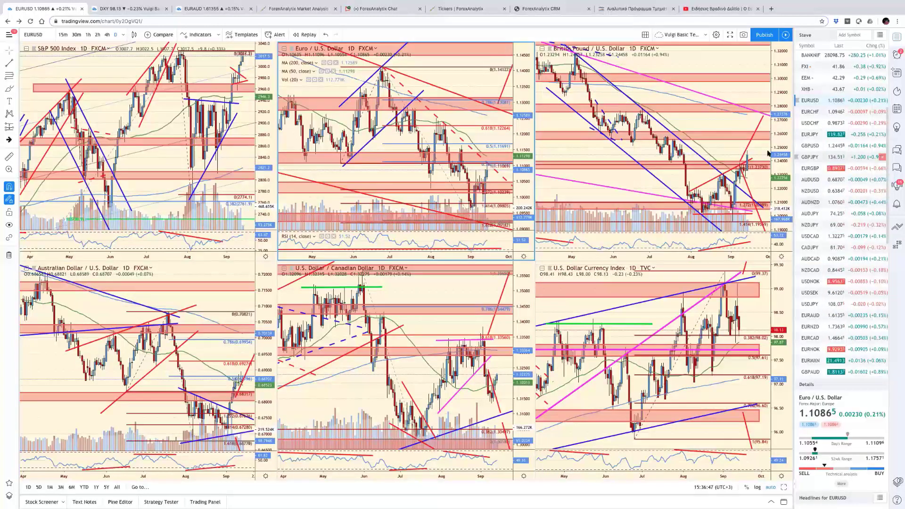
left_click(822, 123)
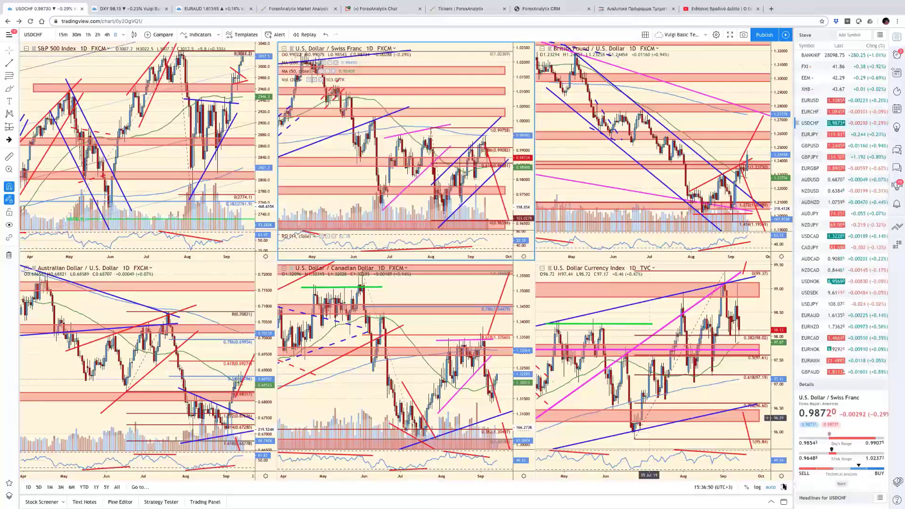
key("alt+Return")
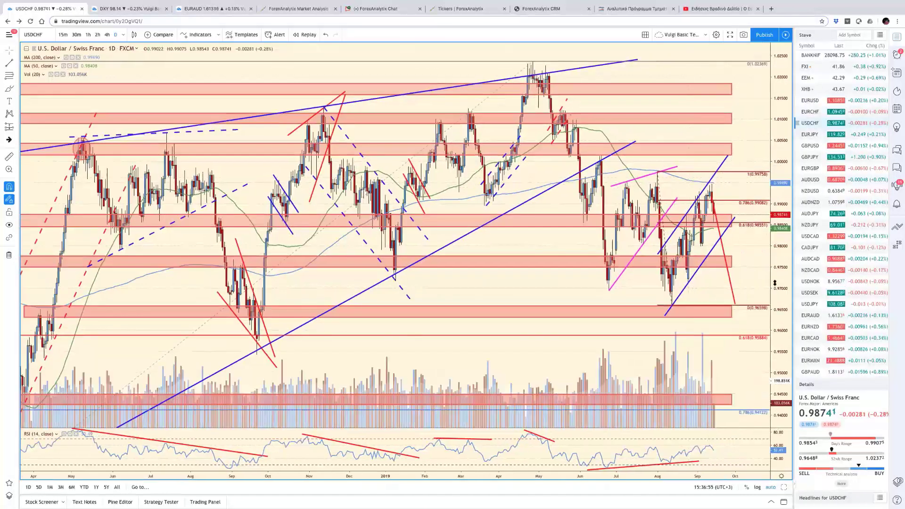
mouse_move(774, 283)
left_mouse_down()
mouse_move(773, 335)
mouse_move(757, 281)
left_mouse_up()
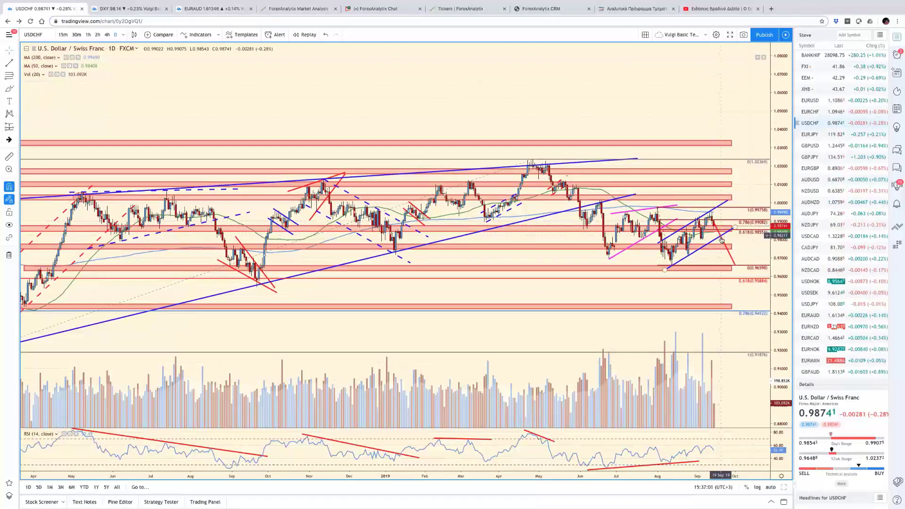
left_click_drag(723, 242, 735, 258)
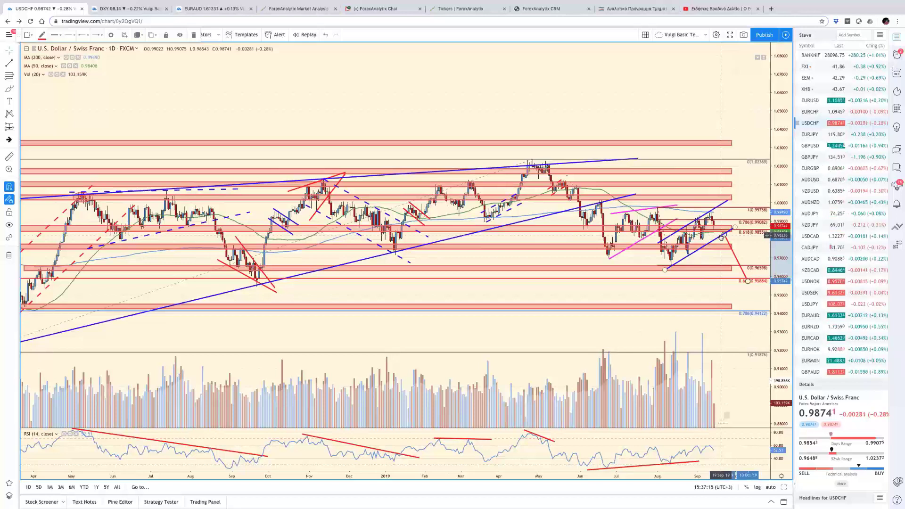
left_click(743, 294)
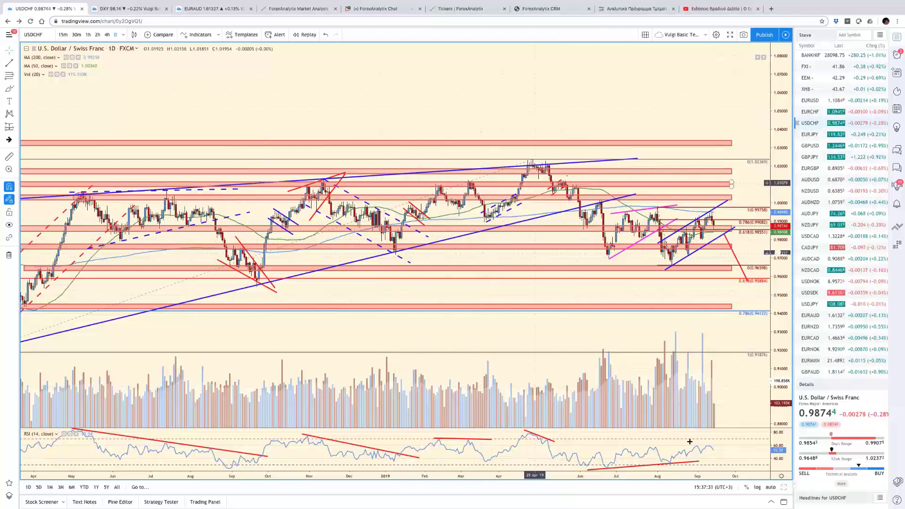
left_click(777, 487)
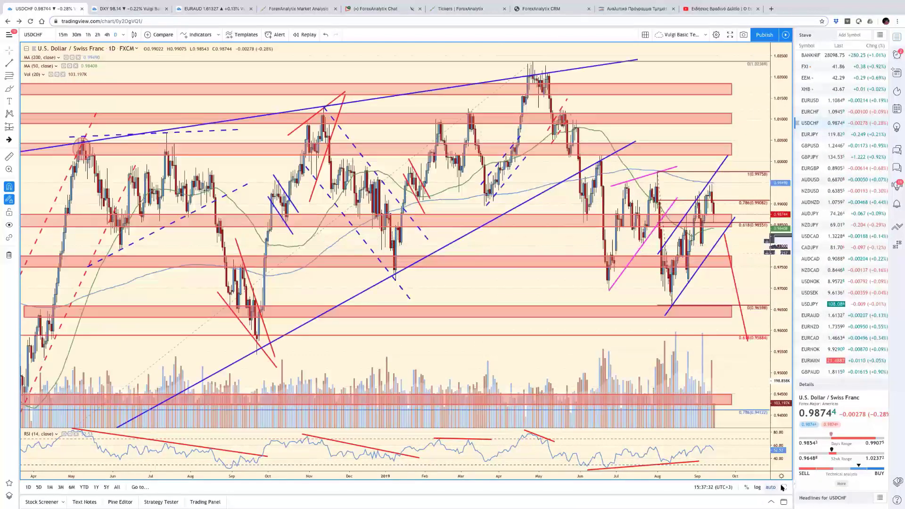
Step: Restore the grid, pan USD/CHF to show April, and select the USD/CAD chart
key("alt+Return")
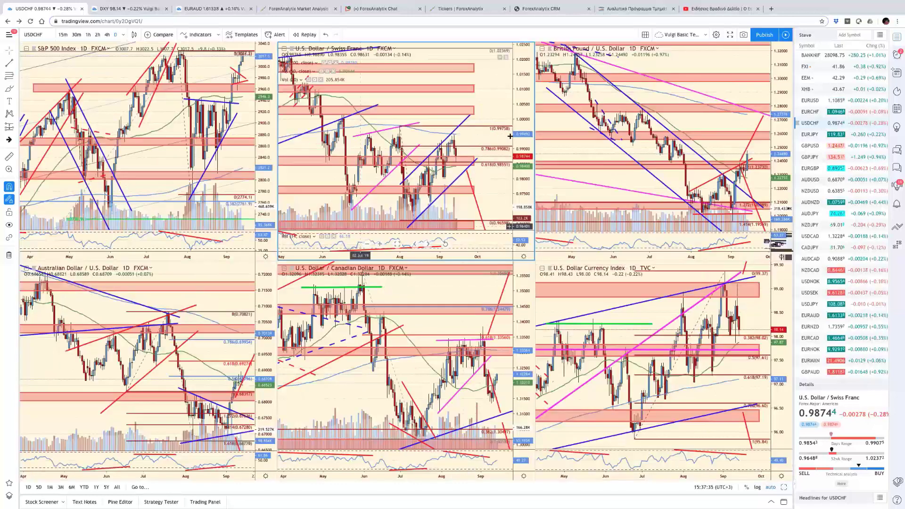
left_click_drag(510, 137, 553, 145)
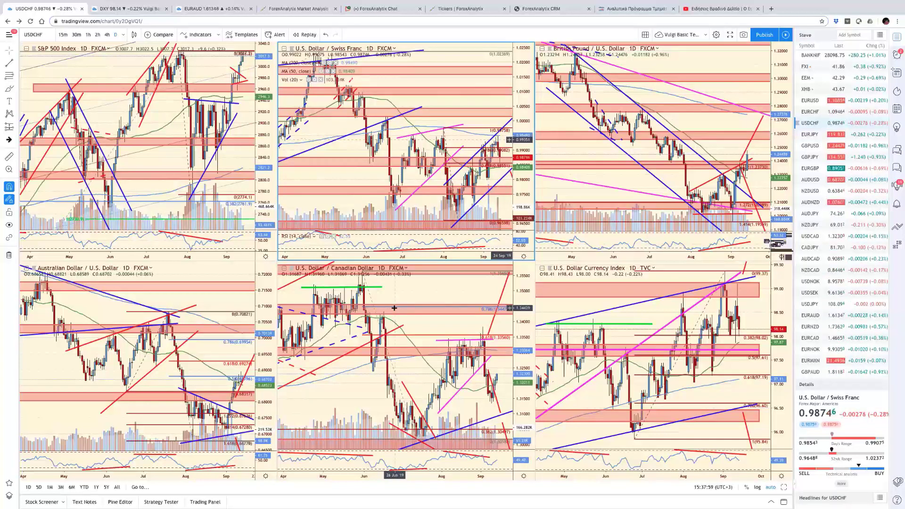
left_click(465, 318)
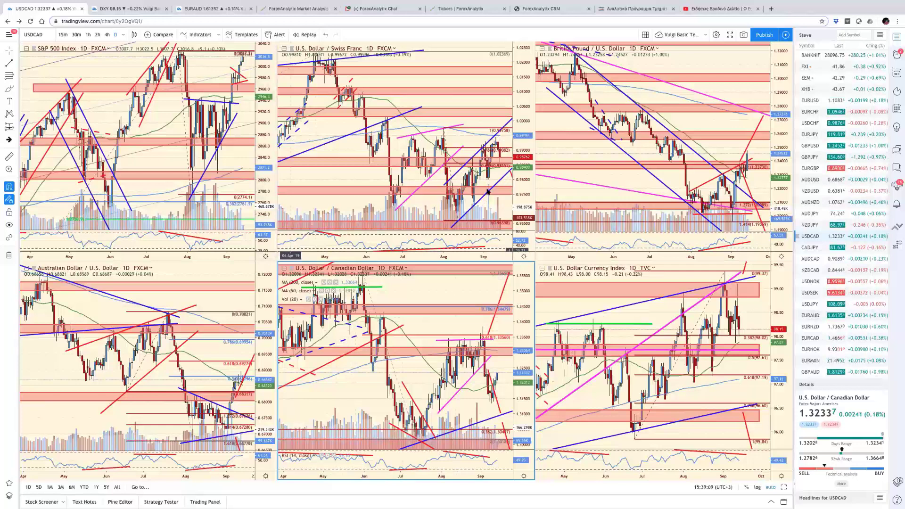
Step: Scroll through the Dollar Index chart, then make the S&P 500 chart active
left_click(765, 311)
scroll(764, 311, "left", 3)
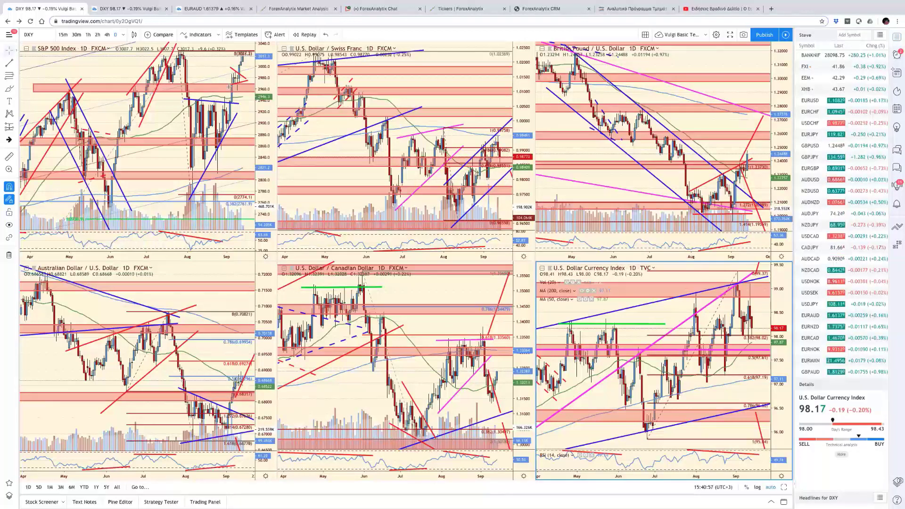
left_click(211, 78)
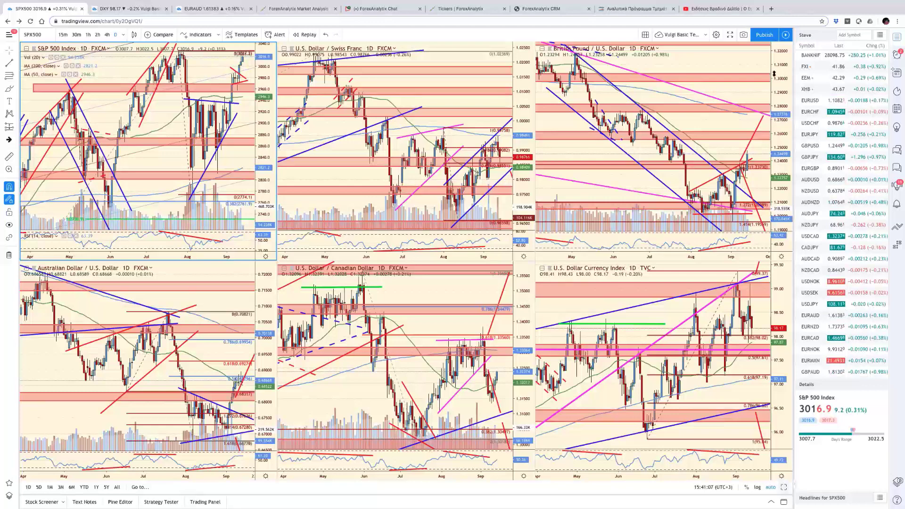
key("alt+Return")
left_click_drag(778, 139, 779, 161)
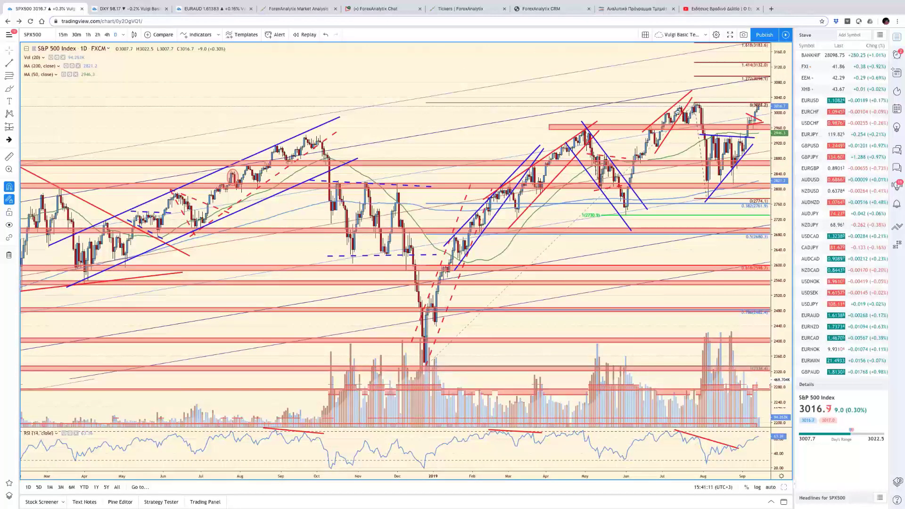
left_click_drag(752, 96, 678, 112)
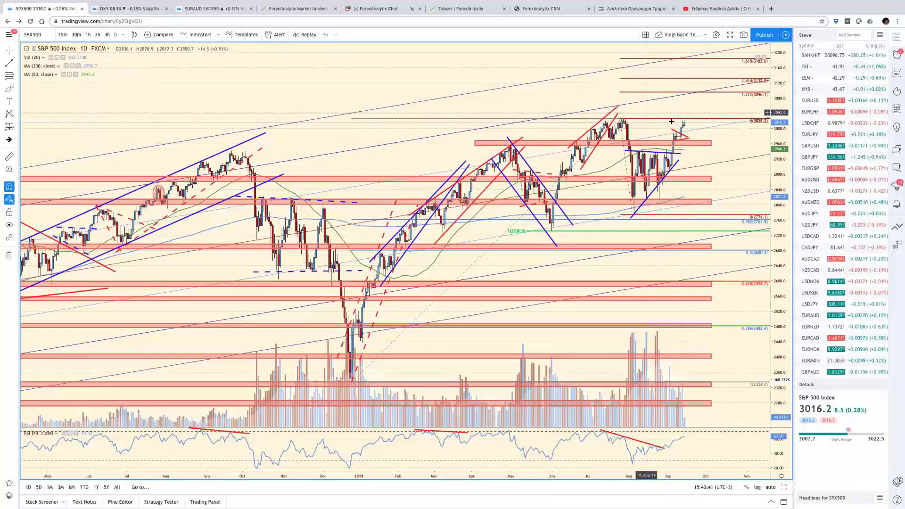
scroll(844, 140, "up", 1)
scroll(844, 140, "up", 5)
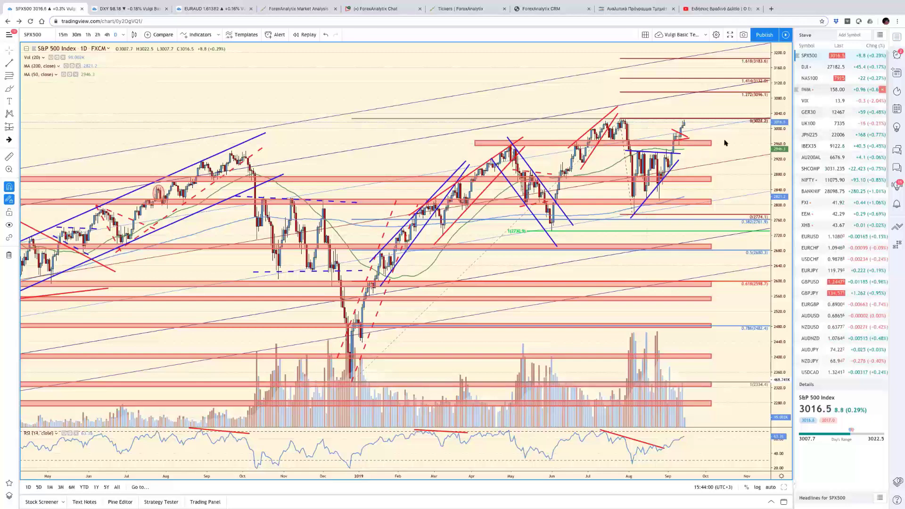
Step: Load the IWM Russell 2000 ETF daily chart from the watchlist
left_click(809, 89)
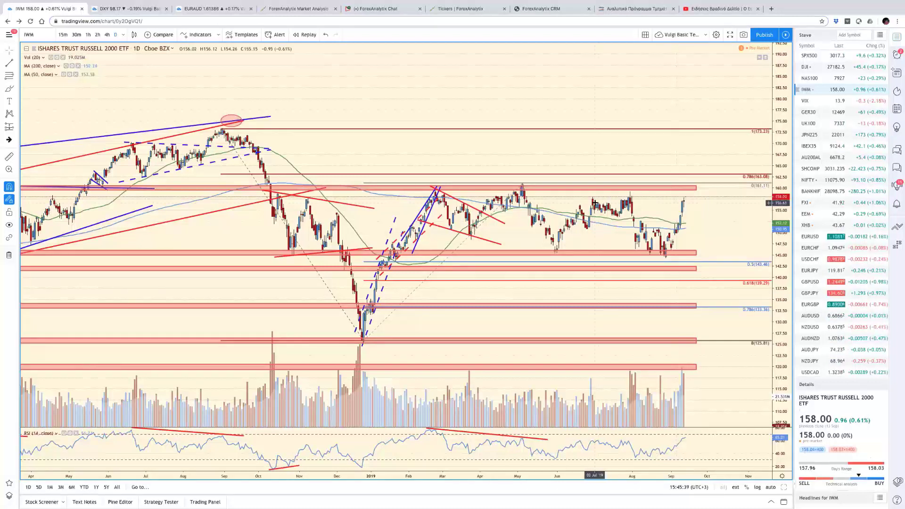
Step: On the NASDAQ 100 chart, draw the upper channel trend line and nudge its left anchor lower
left_click(848, 78)
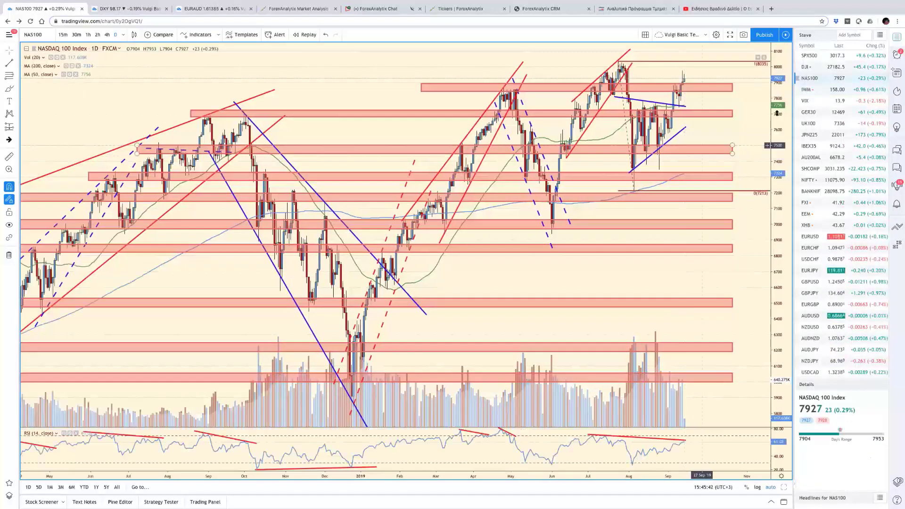
left_click_drag(776, 113, 660, 221)
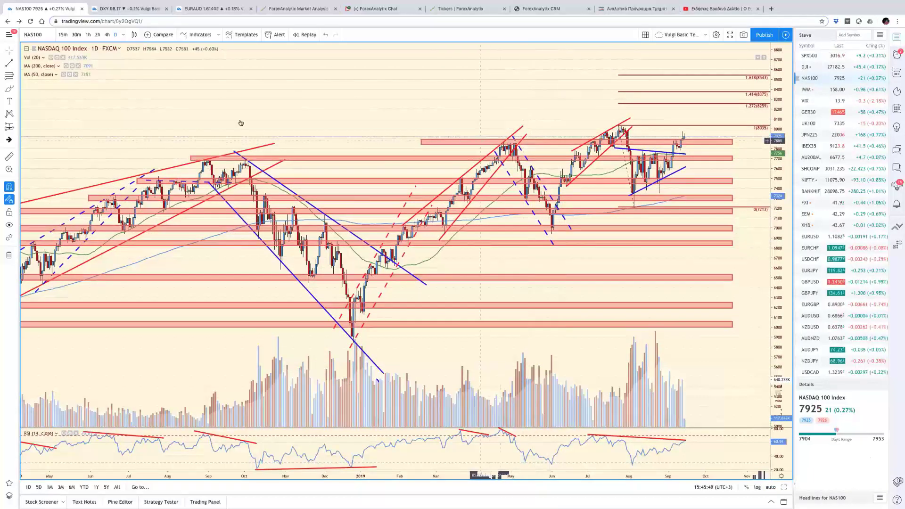
left_click(10, 63)
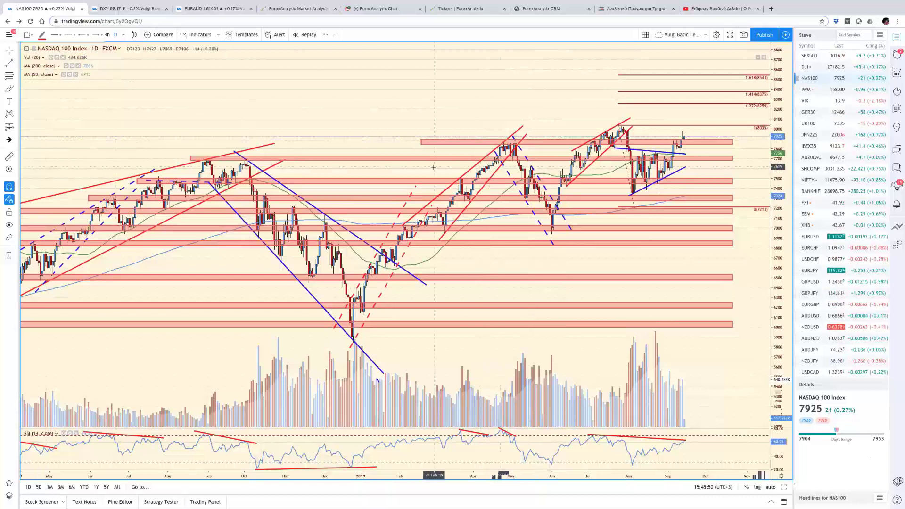
left_click(398, 157)
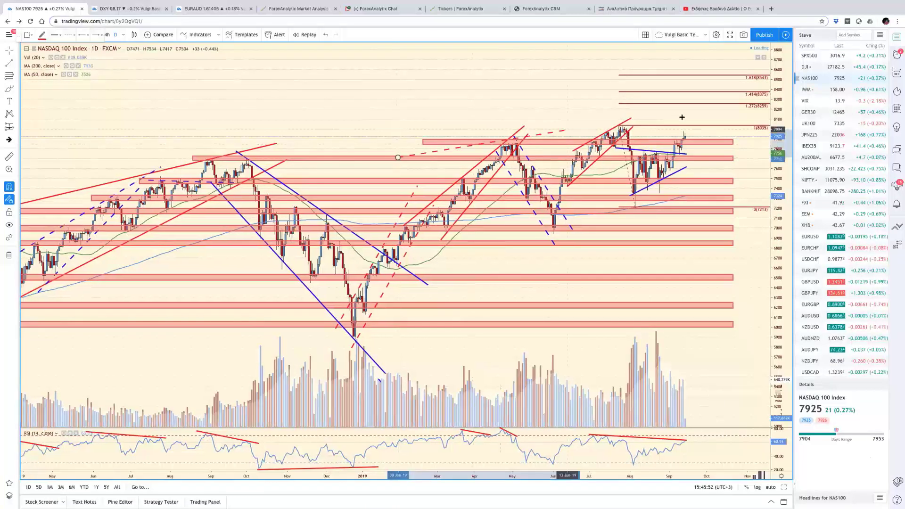
left_click(733, 111)
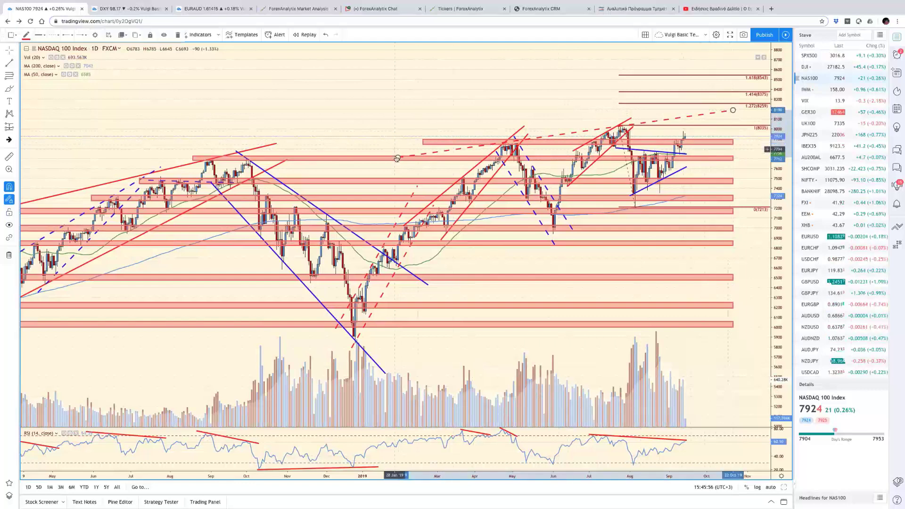
left_click_drag(395, 158, 388, 162)
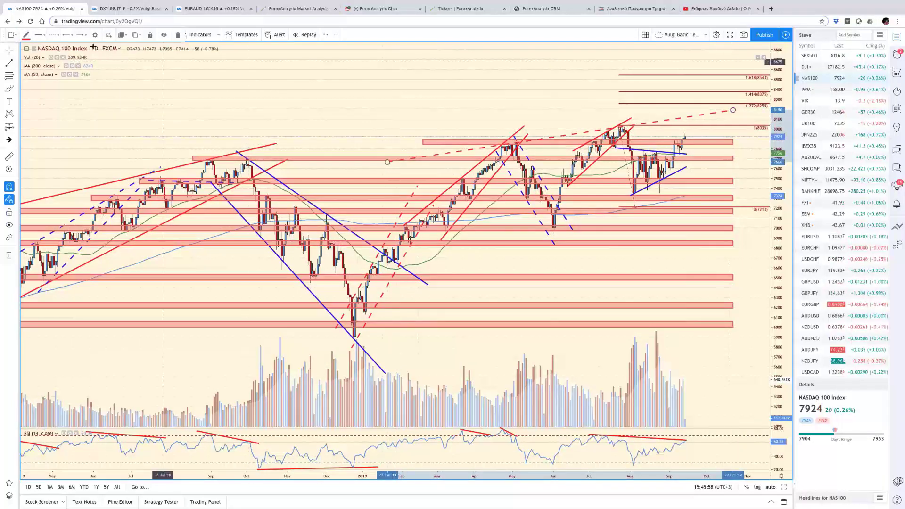
Step: Make the upper channel trend line solid and magenta
left_click(54, 35)
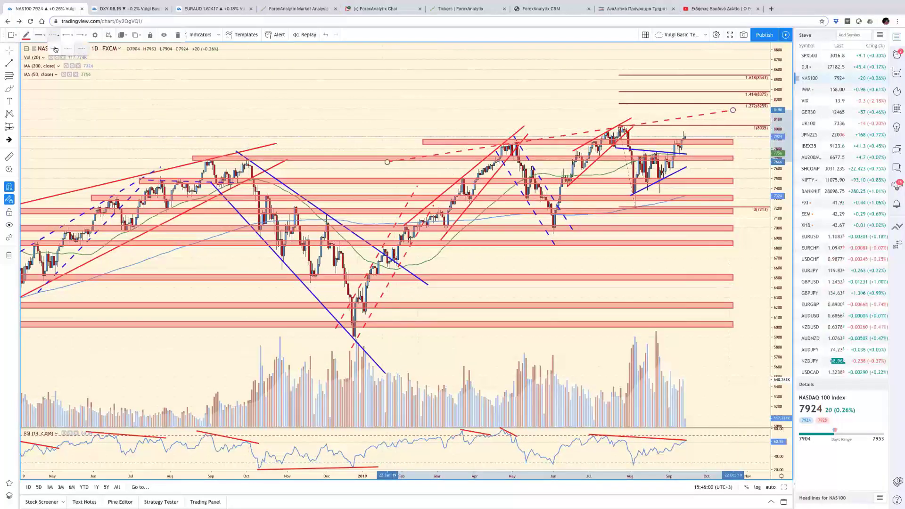
left_click(26, 36)
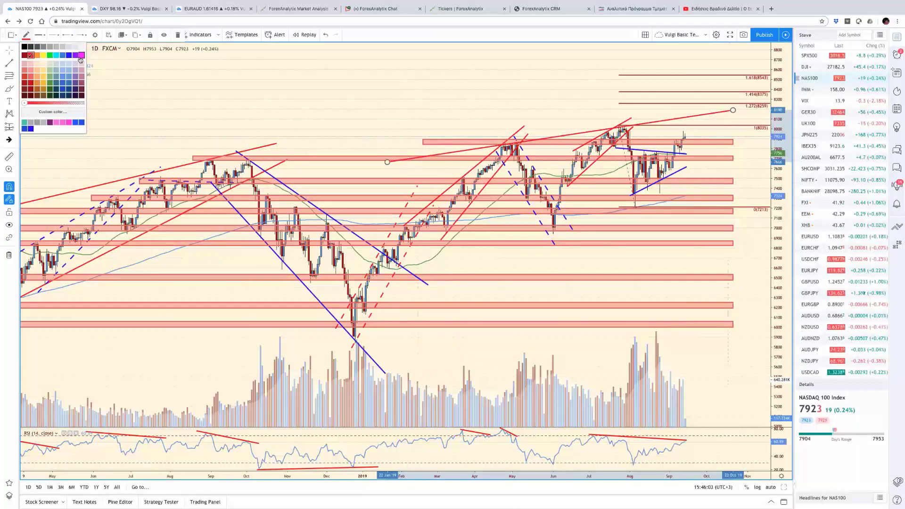
left_click(81, 56)
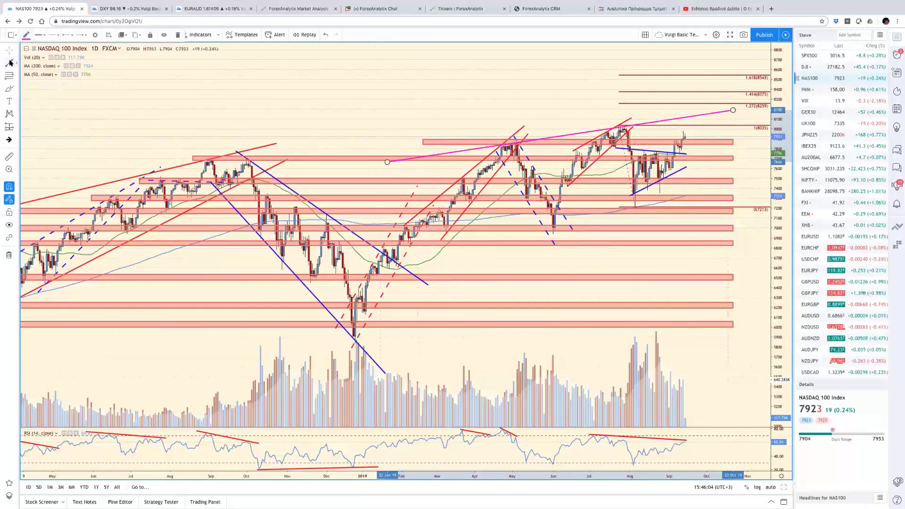
Step: Draw a parallel magenta line below price, anchored at the 21 Feb low
left_click(466, 258)
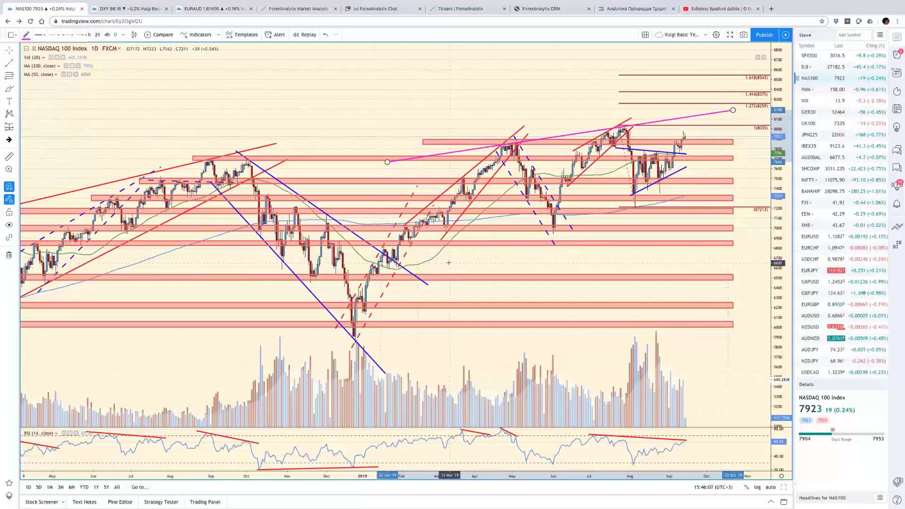
left_click(449, 263)
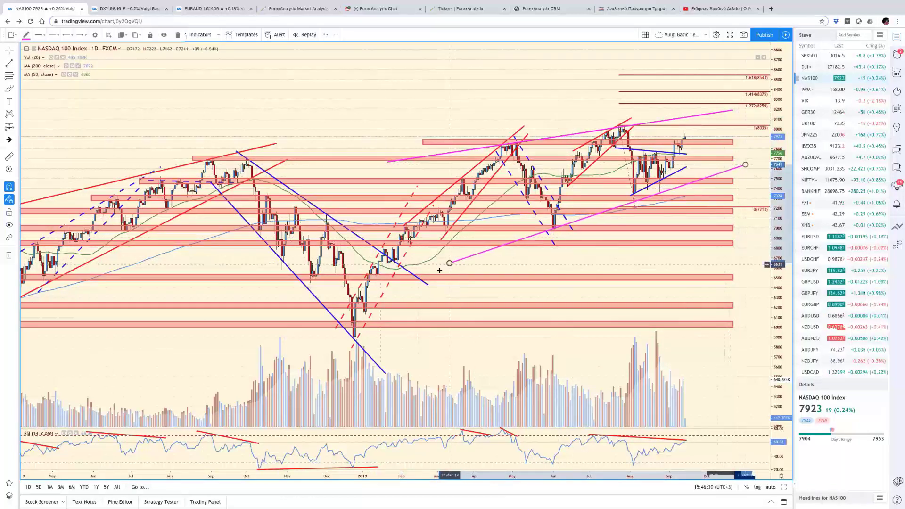
left_click_drag(447, 262, 426, 280)
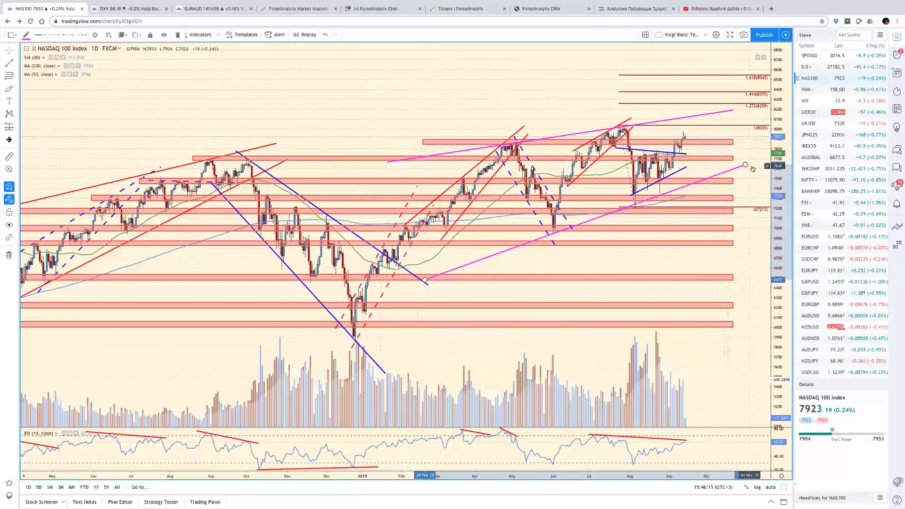
left_click_drag(748, 164, 748, 163)
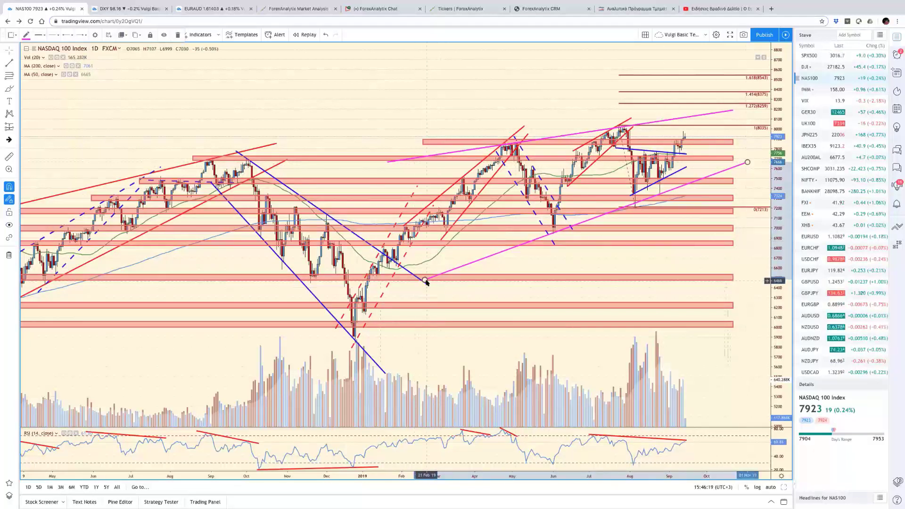
left_click_drag(425, 280, 425, 280)
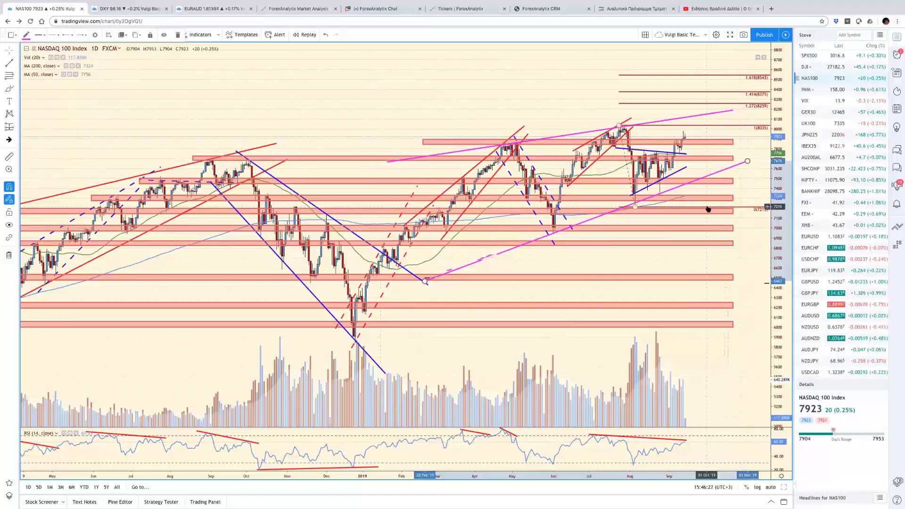
Step: Draw a red two-leg projection from the latest candle up to the magenta line, then down to the lower channel
left_click(8, 66)
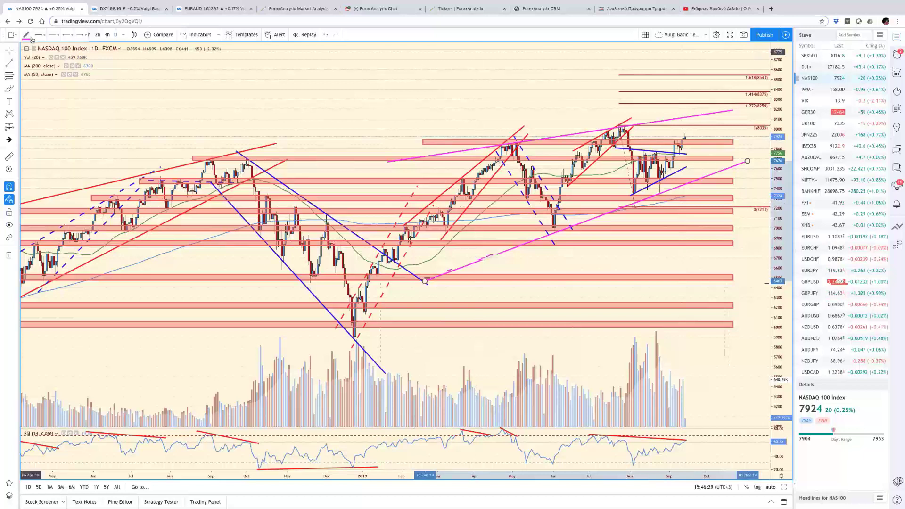
left_click(26, 34)
left_click(32, 56)
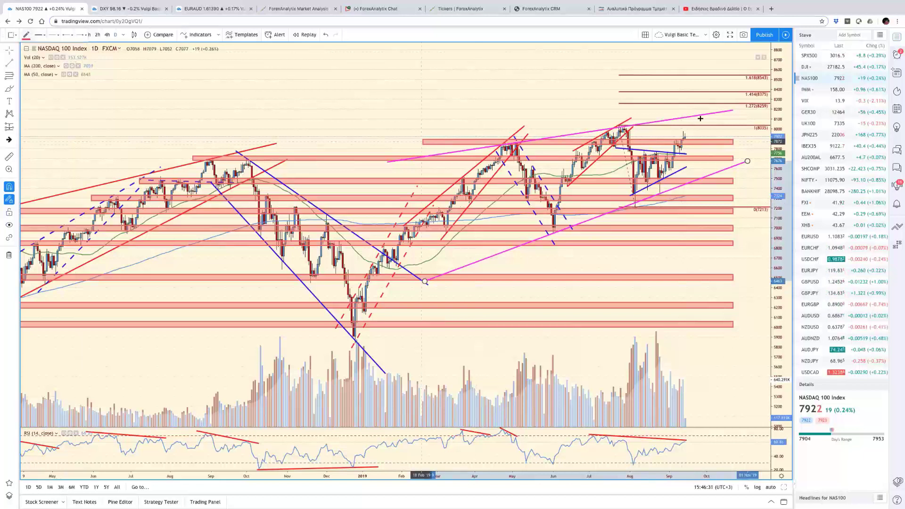
left_click(686, 135)
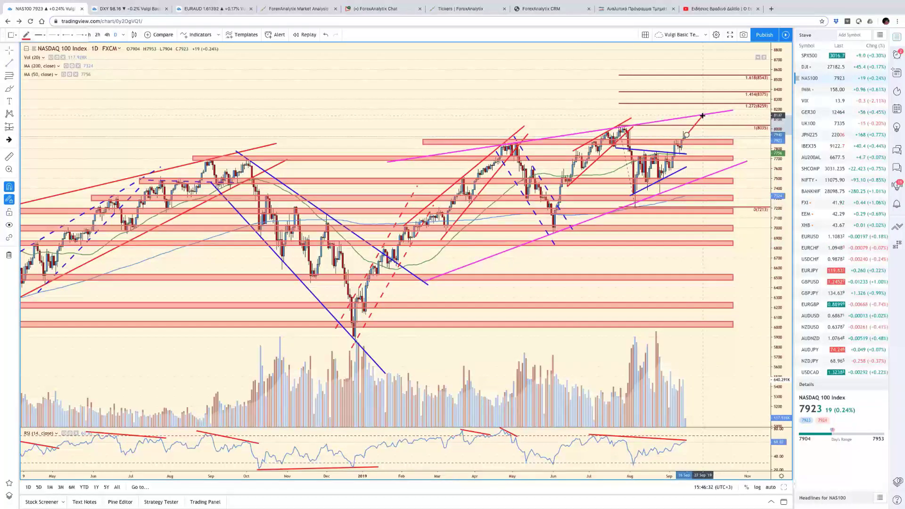
left_click(702, 116)
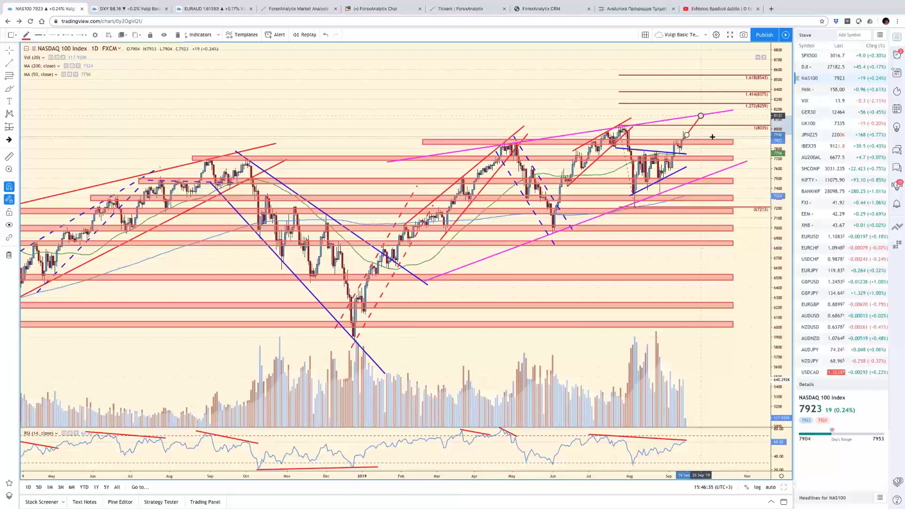
left_click(701, 116)
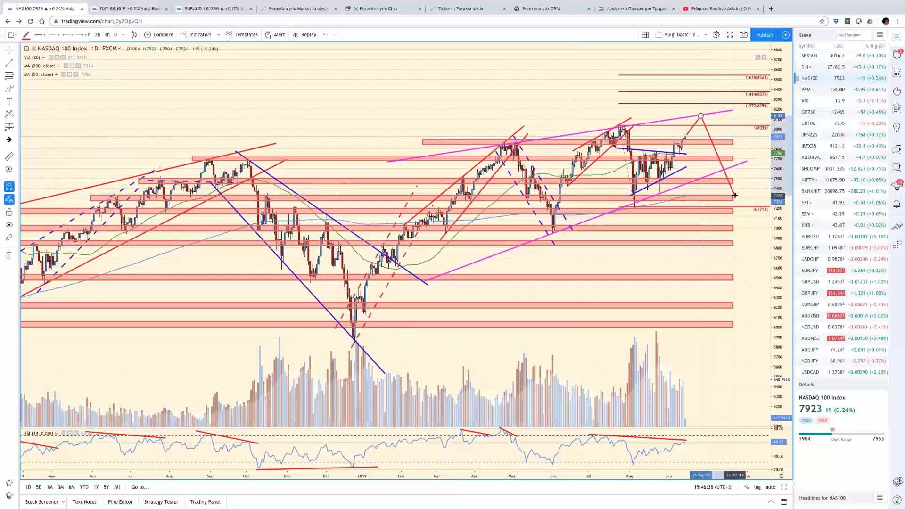
left_click(735, 195)
Step: Extend the RSI trend line further to the right
left_click(720, 191)
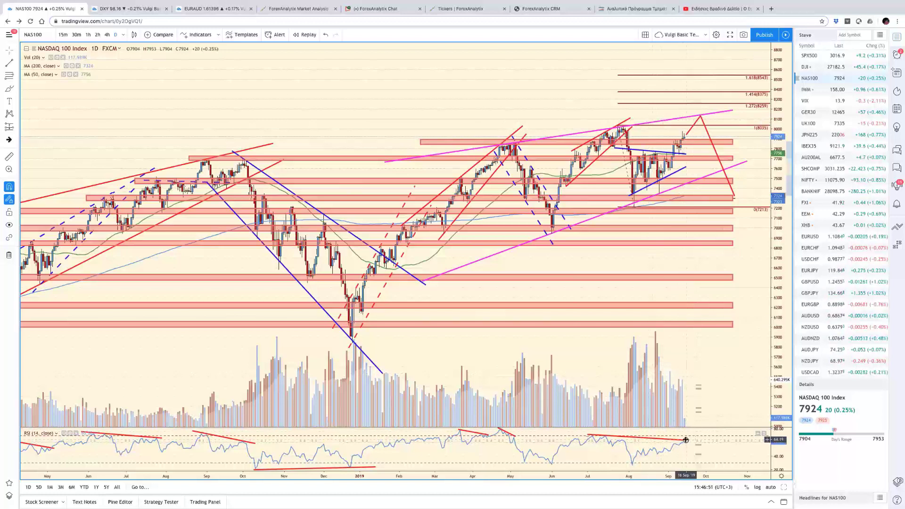
left_click_drag(686, 440, 704, 443)
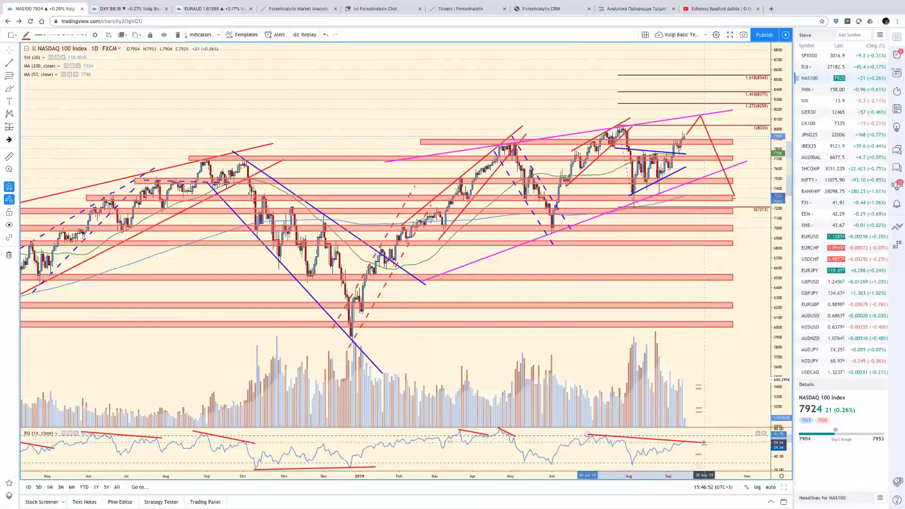
left_click(712, 378)
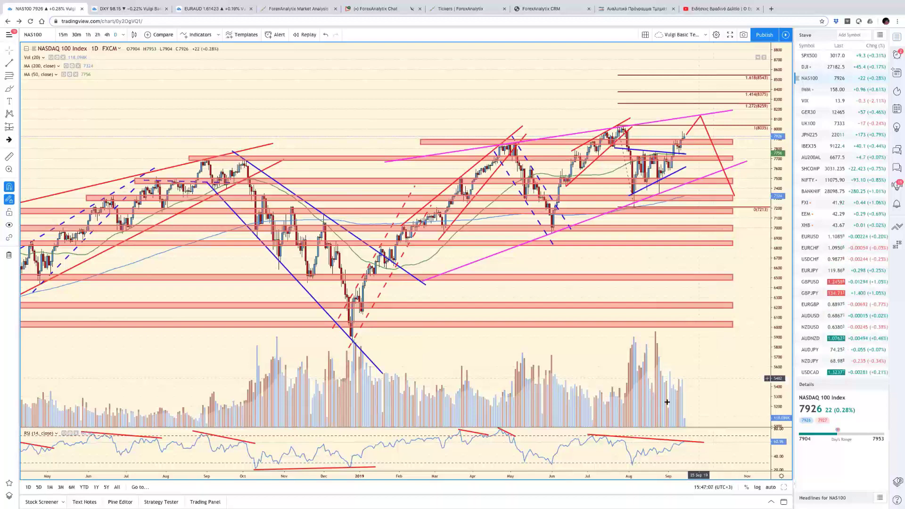
Step: Back in the six-chart layout, load XAUUSD into the bottom-middle chart, then switch to the 4-hour EURAUD tab
left_click(784, 487)
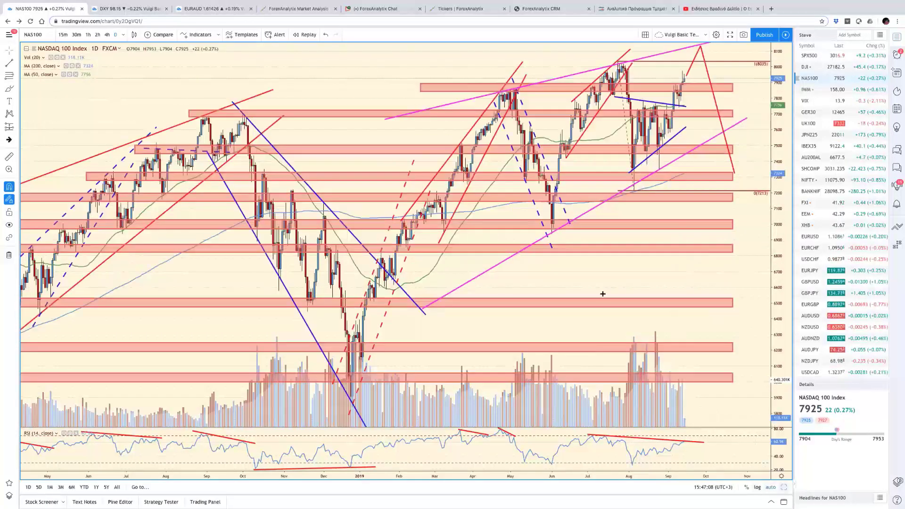
key("alt+Return")
left_click(451, 320)
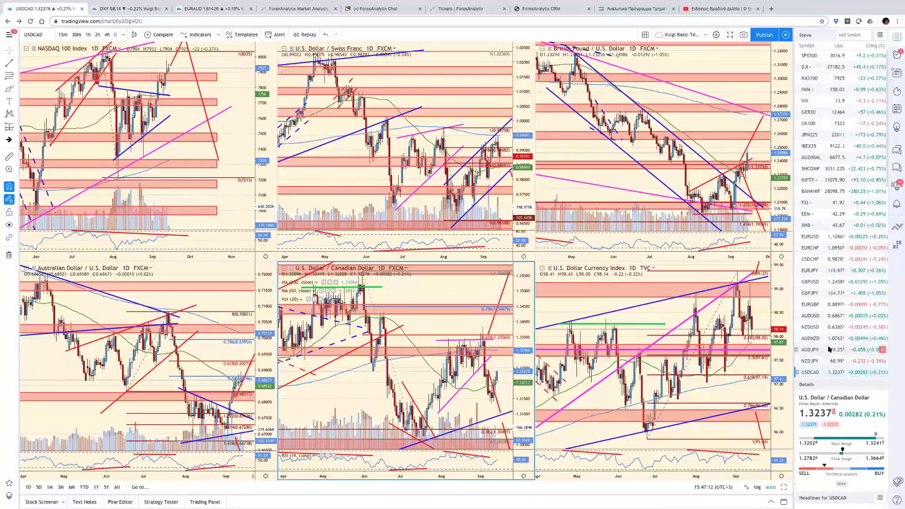
scroll(829, 349, "down", 3)
scroll(825, 339, "down", 3)
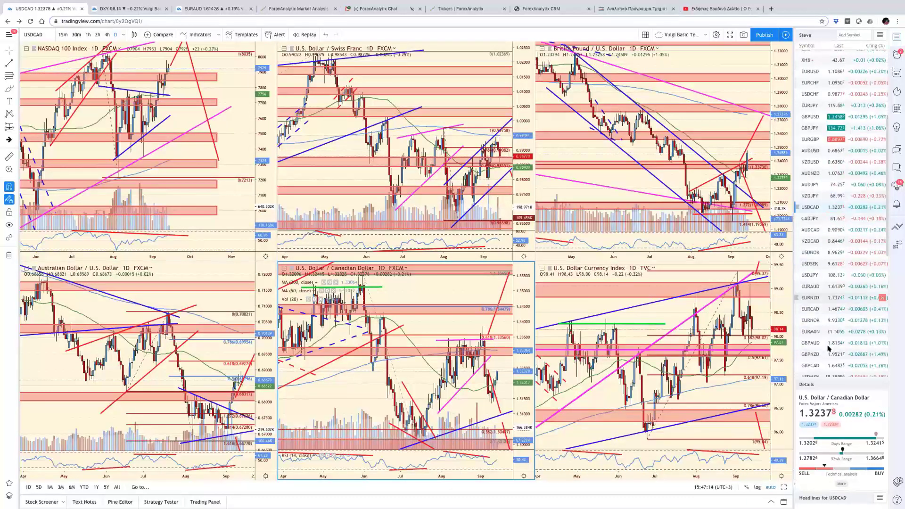
scroll(822, 332, "down", 6)
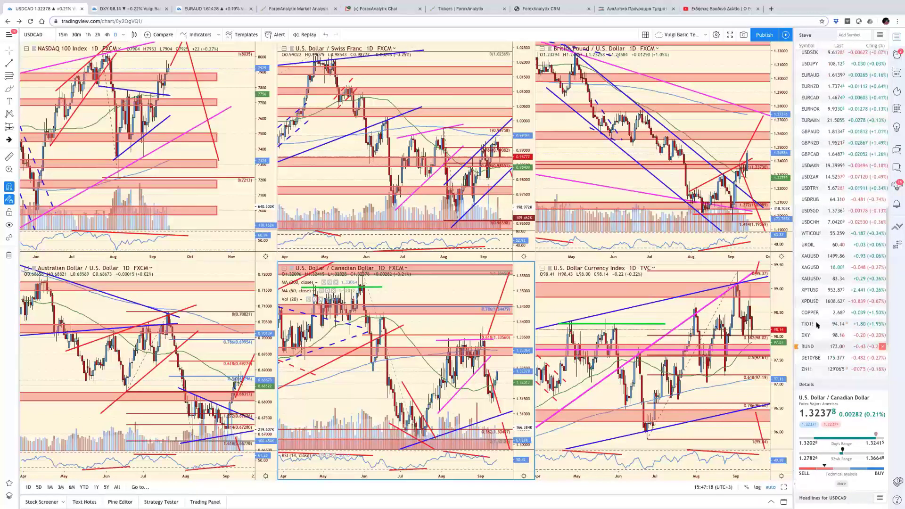
left_click(815, 256)
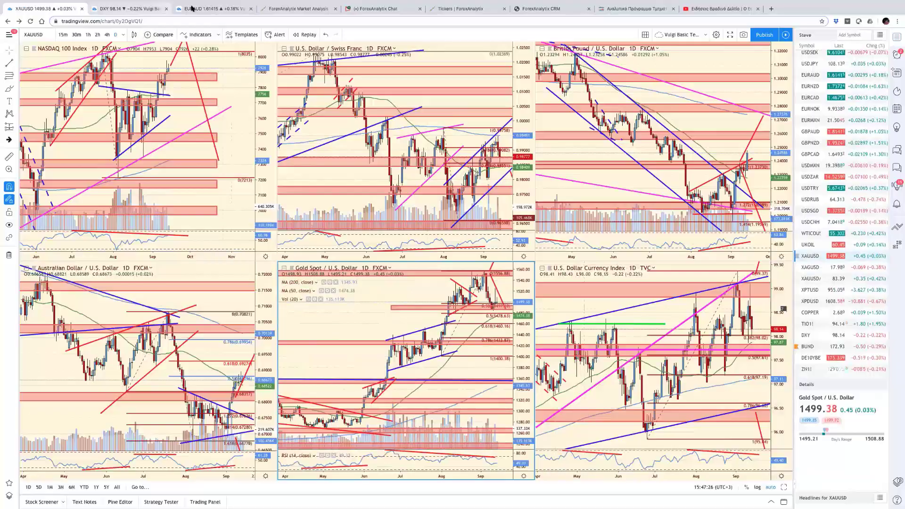
key("super+3")
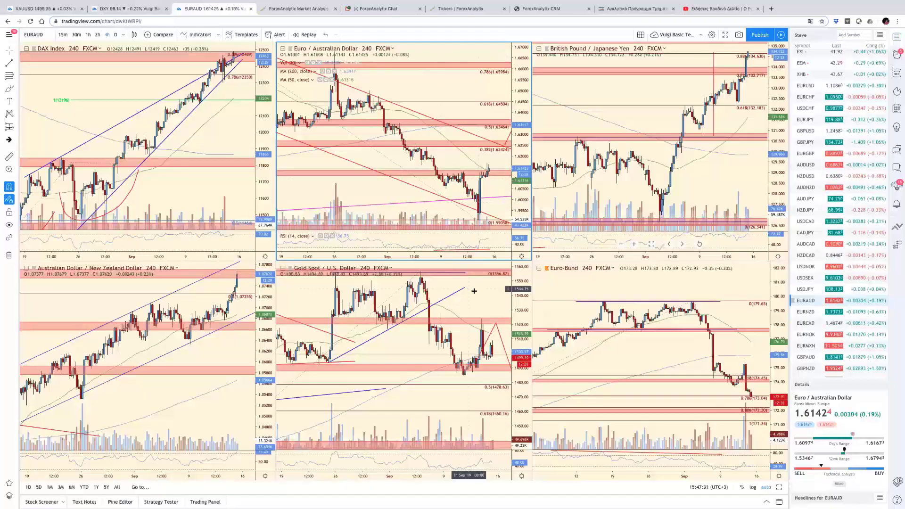
Step: Maximize the 4-hour gold chart, pan through recent bars, then load silver (XAGUSD)
left_click(474, 291)
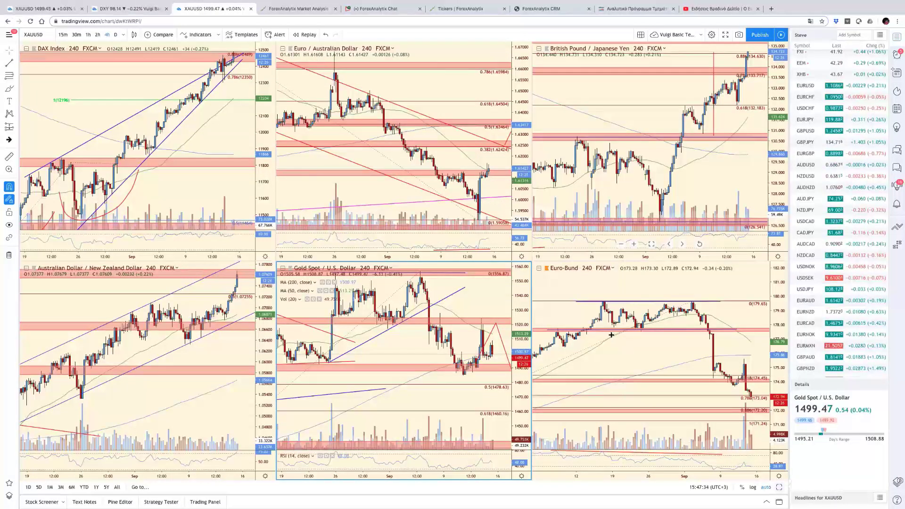
key("alt+Return")
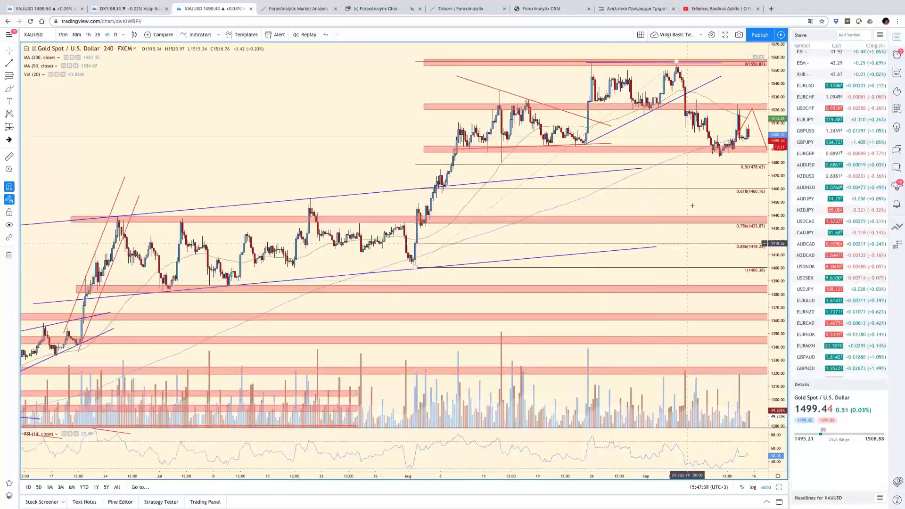
left_click_drag(660, 202, 643, 203)
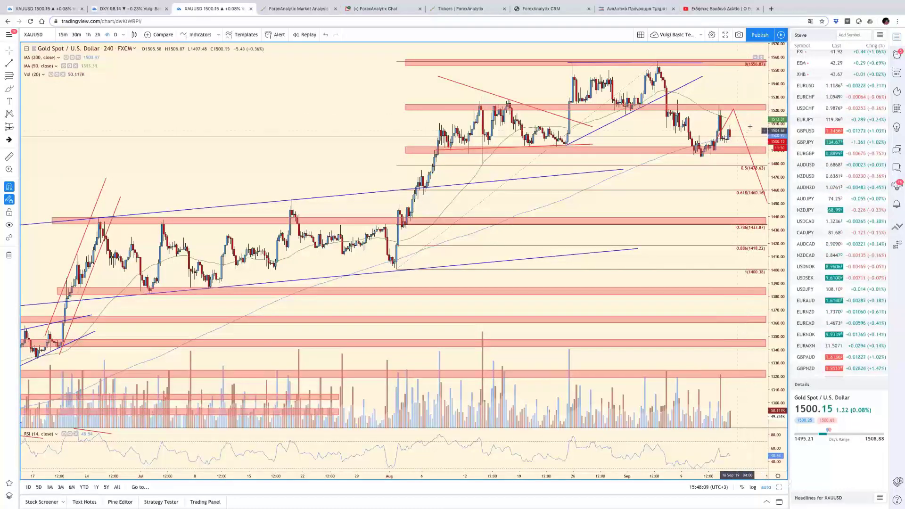
scroll(729, 128, "right", 3)
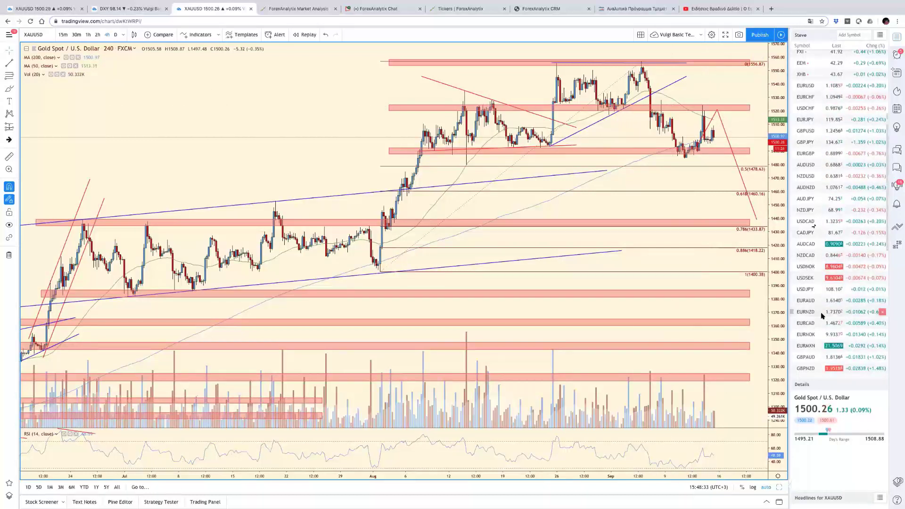
scroll(821, 310, "down", 2)
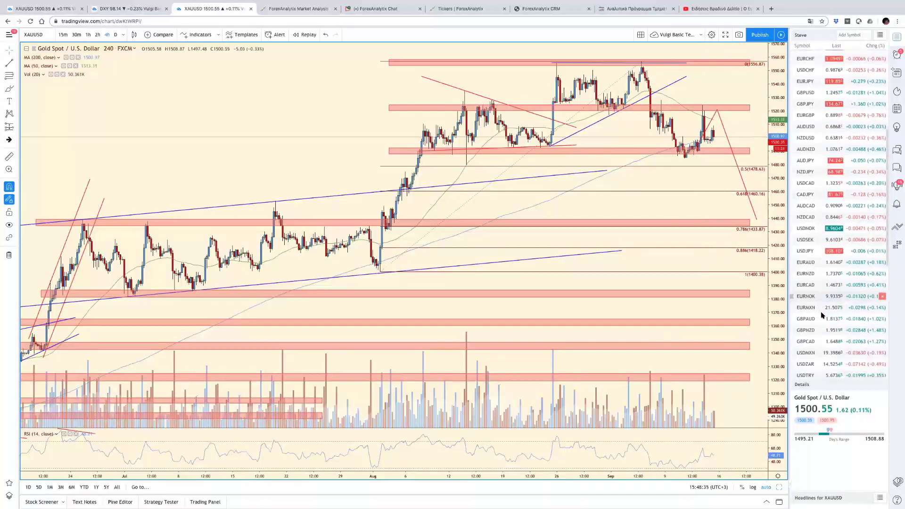
scroll(821, 315, "down", 5)
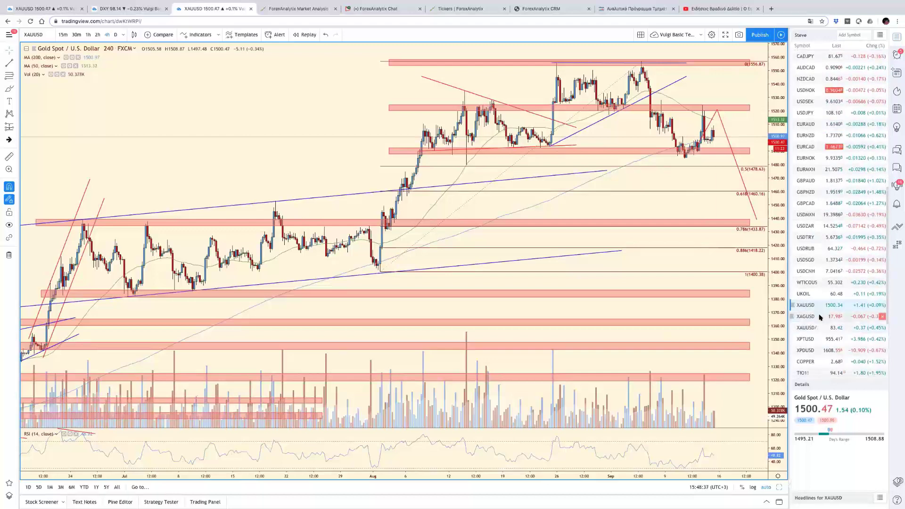
left_click(820, 317)
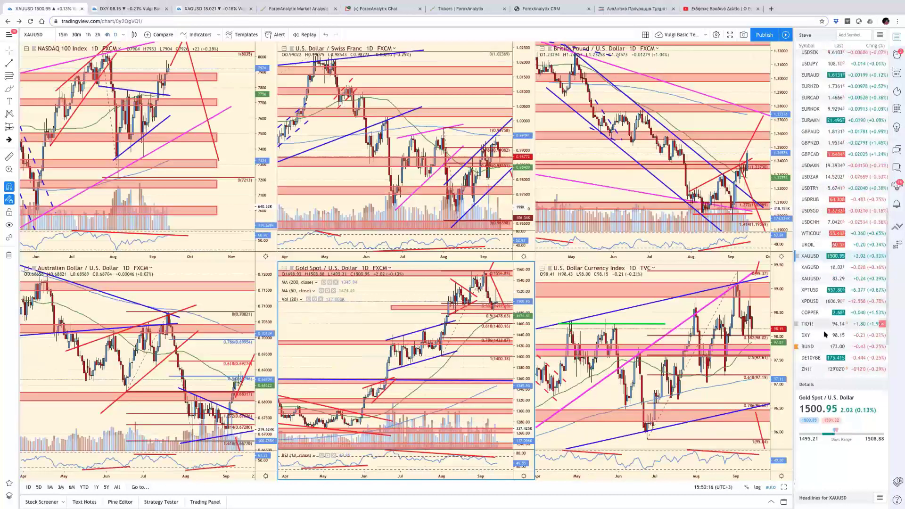
Step: Load palladium (XPDUSD), maximize it and widen the price range to show Fibonacci levels up to 1829
left_click(811, 302)
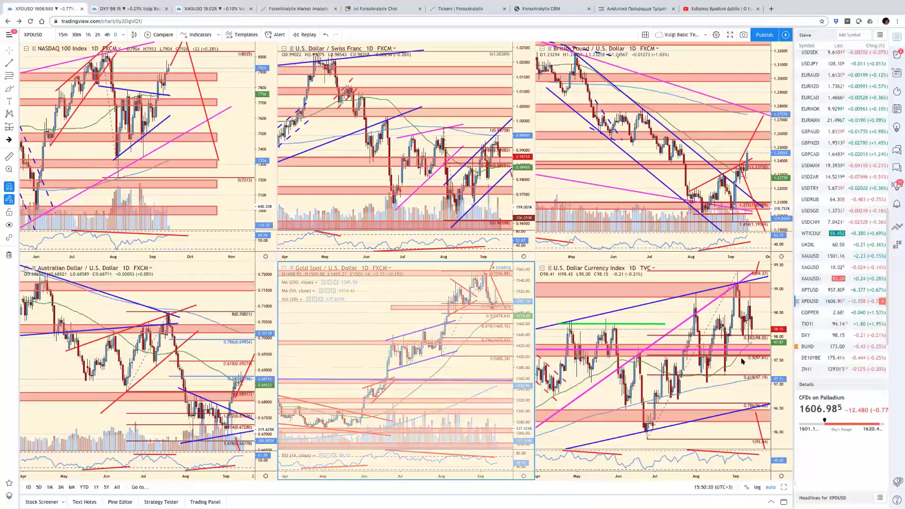
left_click(784, 488)
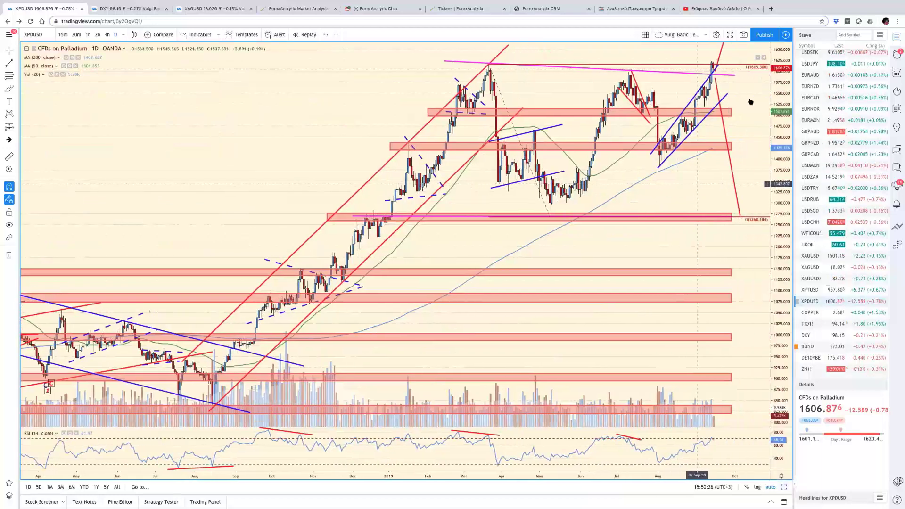
left_click_drag(781, 79, 781, 160)
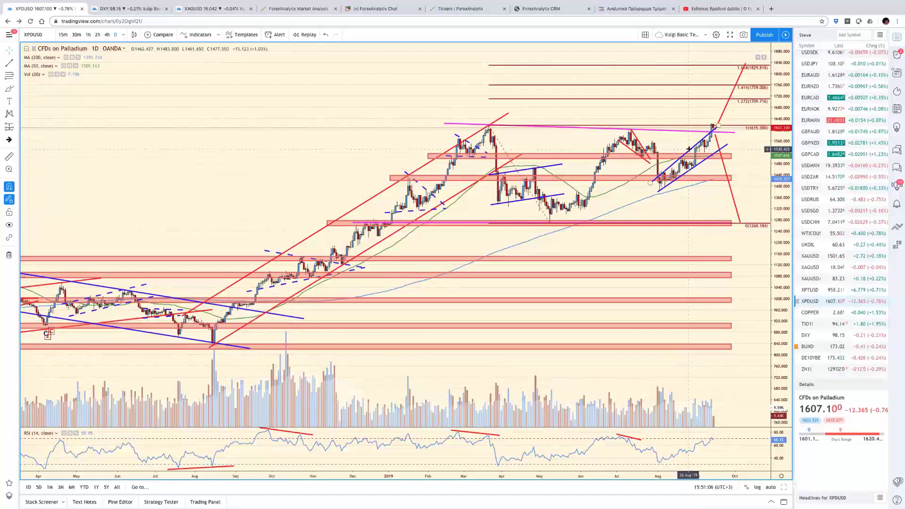
Step: Inspect the red projection, magenta horizontal trendline and 1480–1520 red zone
left_click(715, 133)
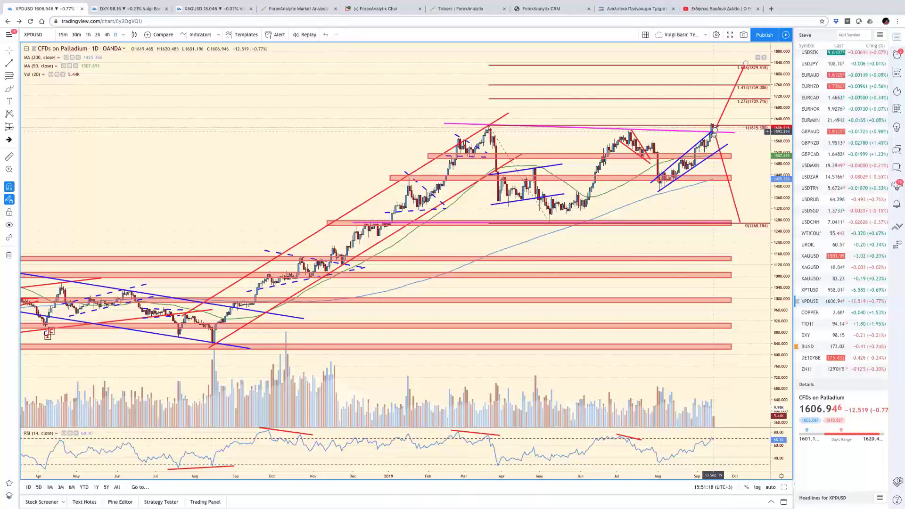
left_click(683, 195)
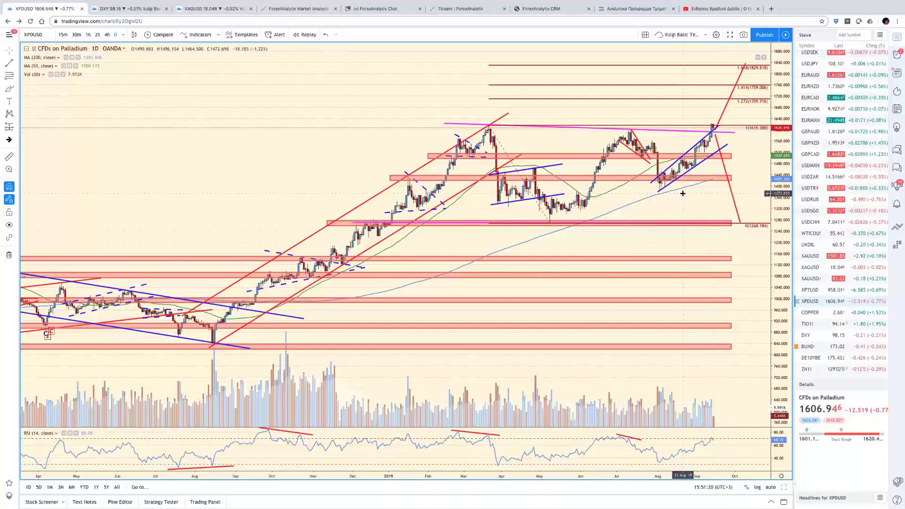
left_click(584, 126)
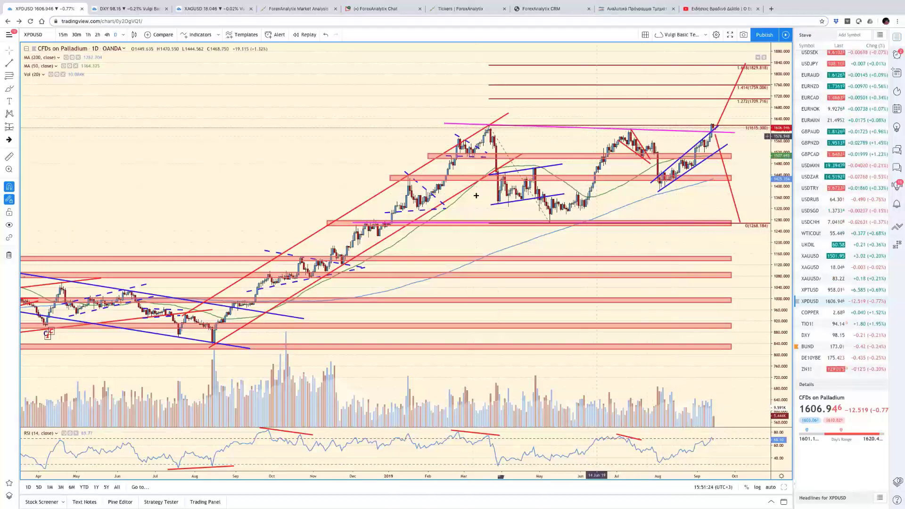
left_click(693, 153)
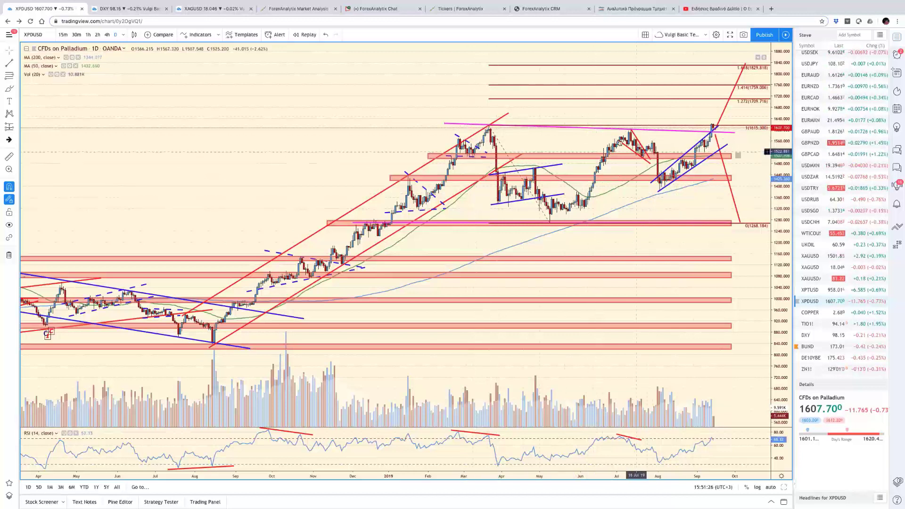
left_click(760, 104)
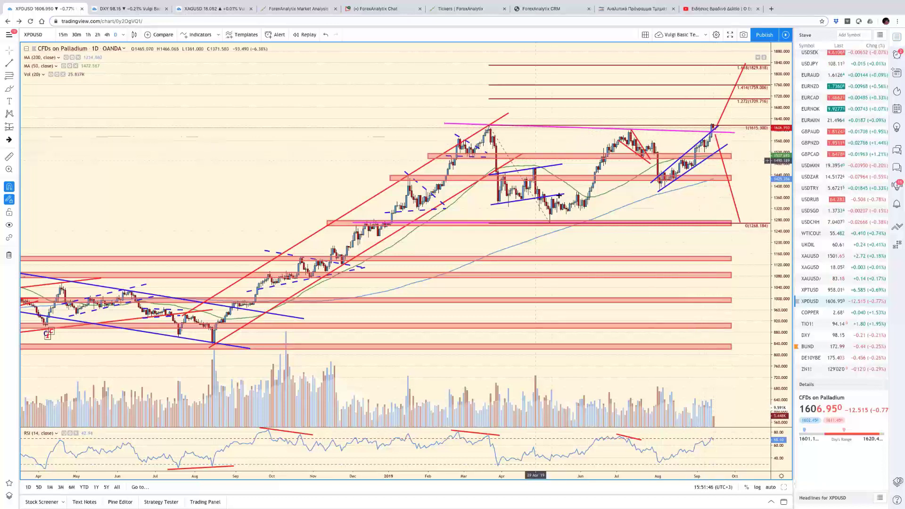
Step: Zoom out the palladium chart and shift it toward the latest bars
scroll(697, 197, "down", 5)
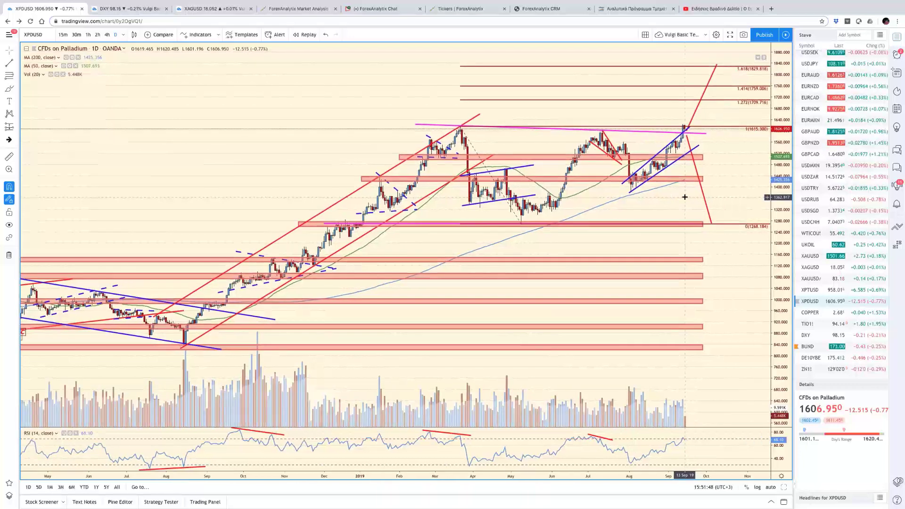
scroll(685, 197, "down", 2)
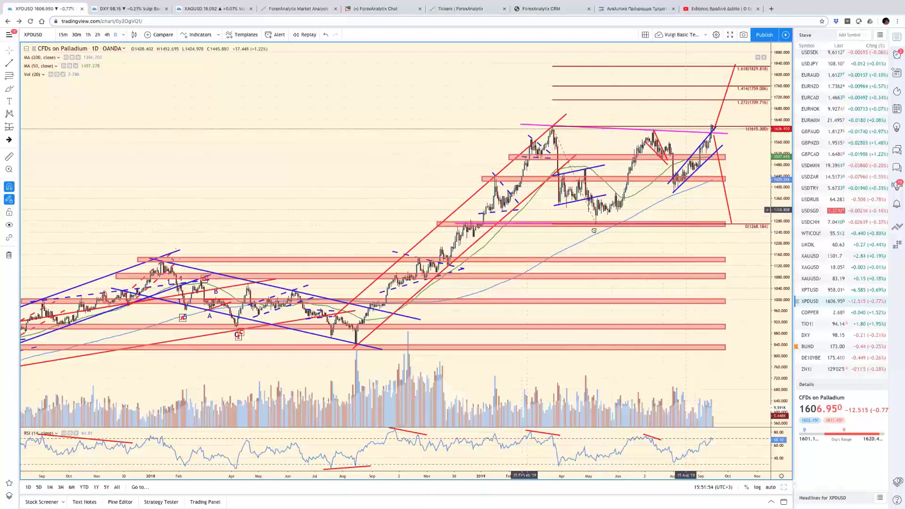
scroll(315, 208, "right", 2)
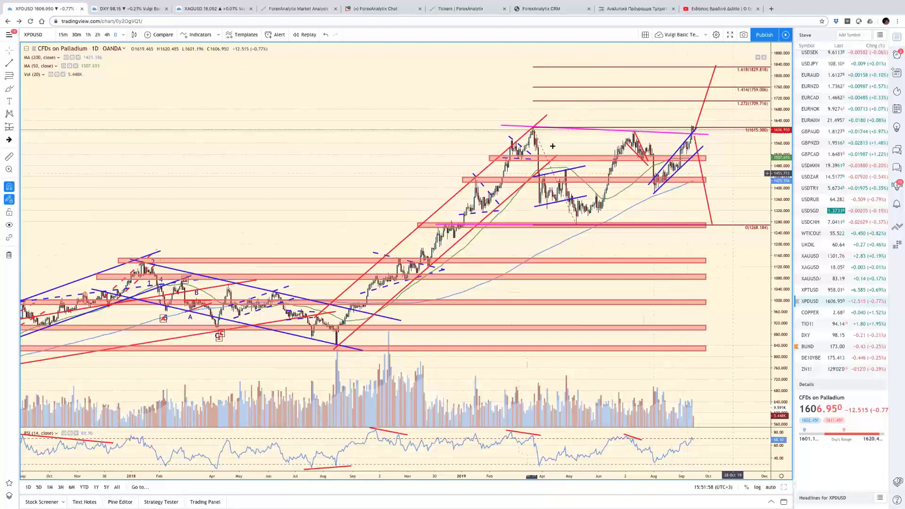
scroll(721, 173, "right", 1)
Step: Draw a red trend line from the projection's low near 1268 up toward the 1829 level
left_click(10, 64)
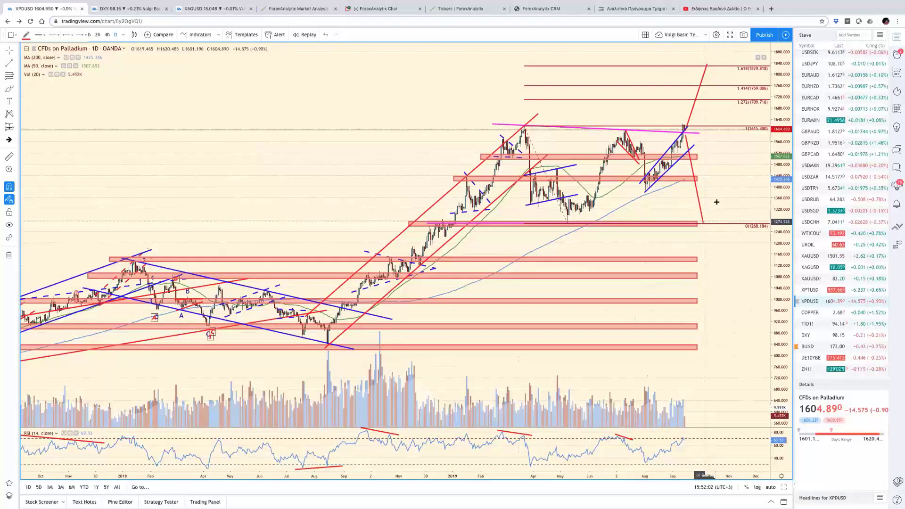
left_click(704, 222)
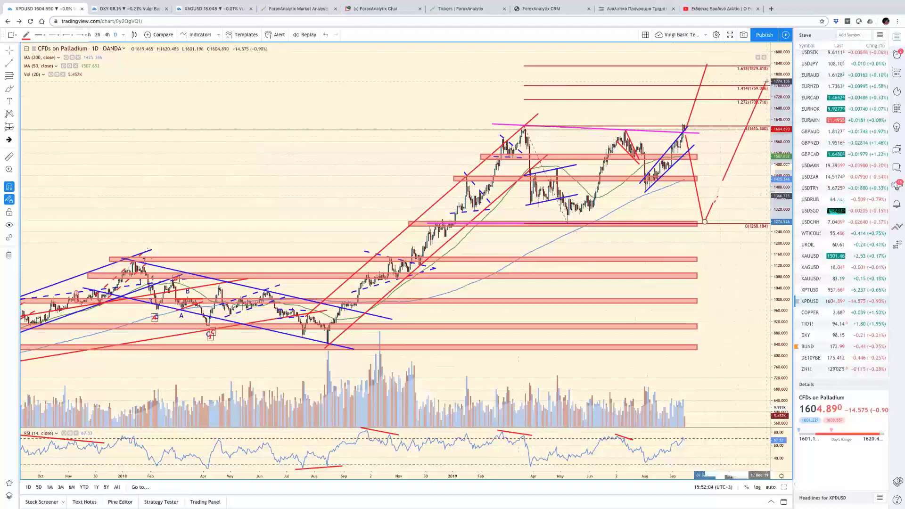
left_click(721, 142)
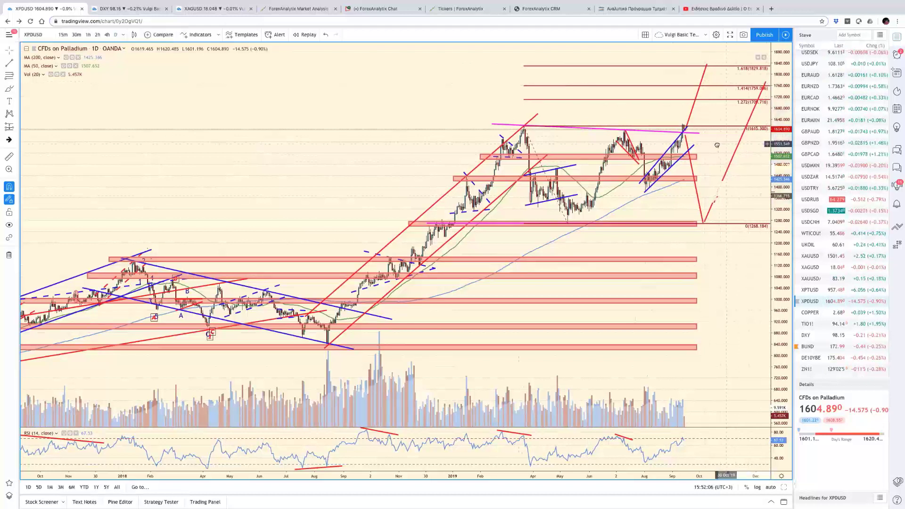
scroll(719, 143, "right", 1)
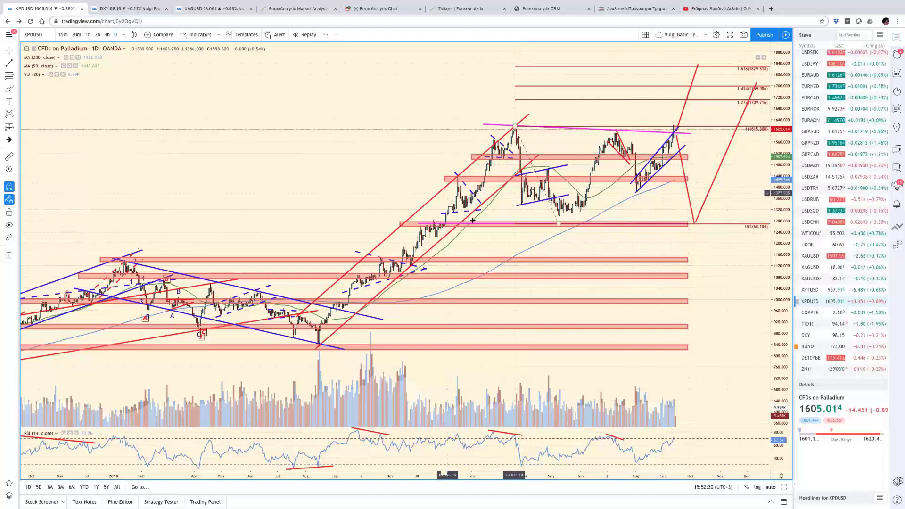
Step: Zoom the palladium chart out to 2018 onward and compress prices to show the 1.618 extension
scroll(438, 239, "down", 4)
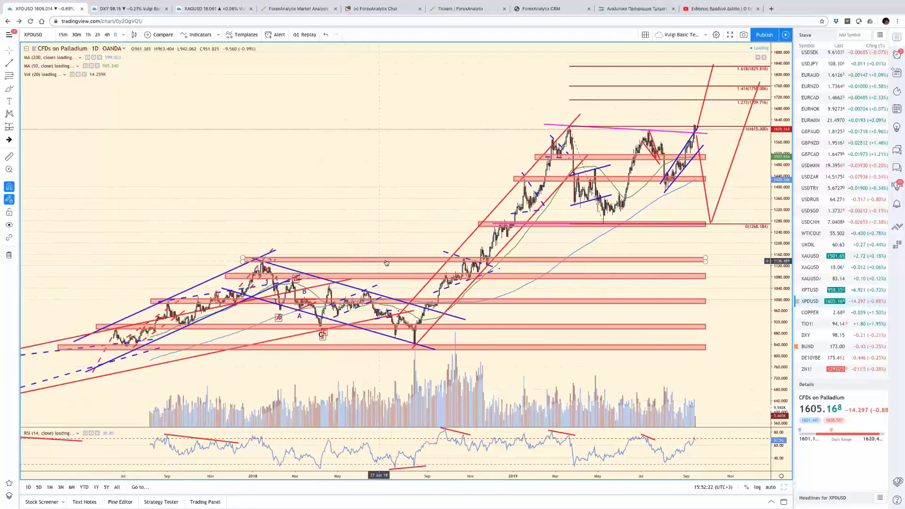
scroll(438, 239, "down", 3)
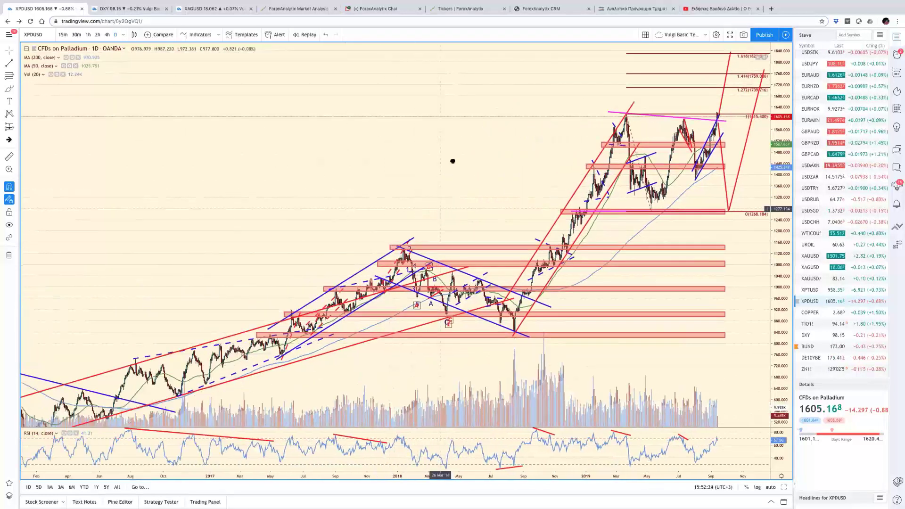
scroll(392, 240, "down", 2)
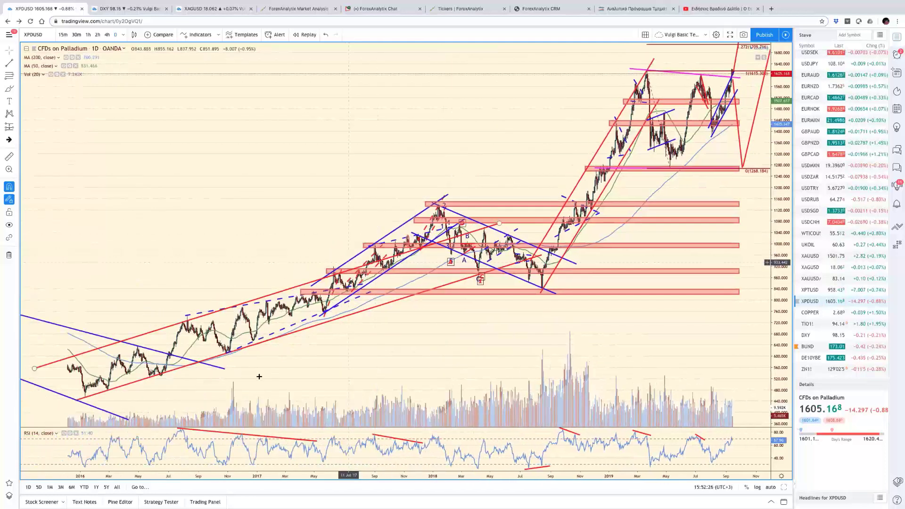
scroll(540, 242, "down", 4)
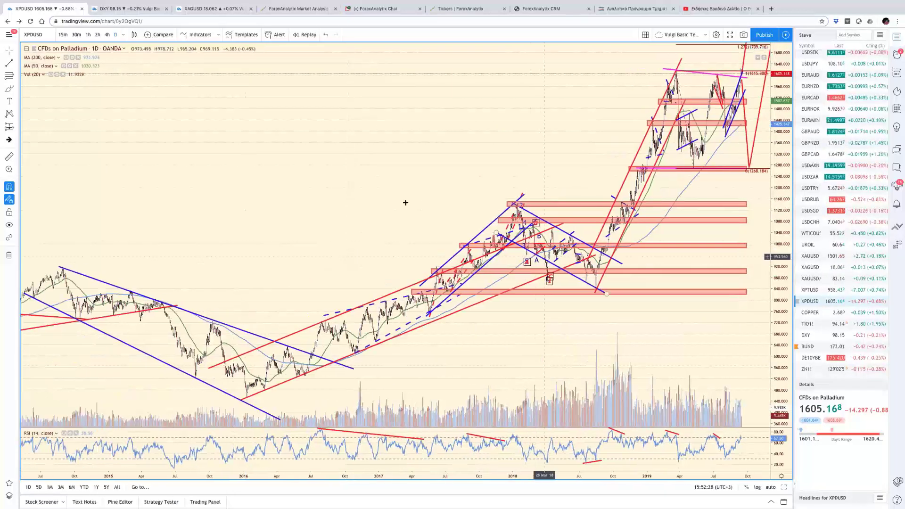
scroll(570, 253, "up", 3)
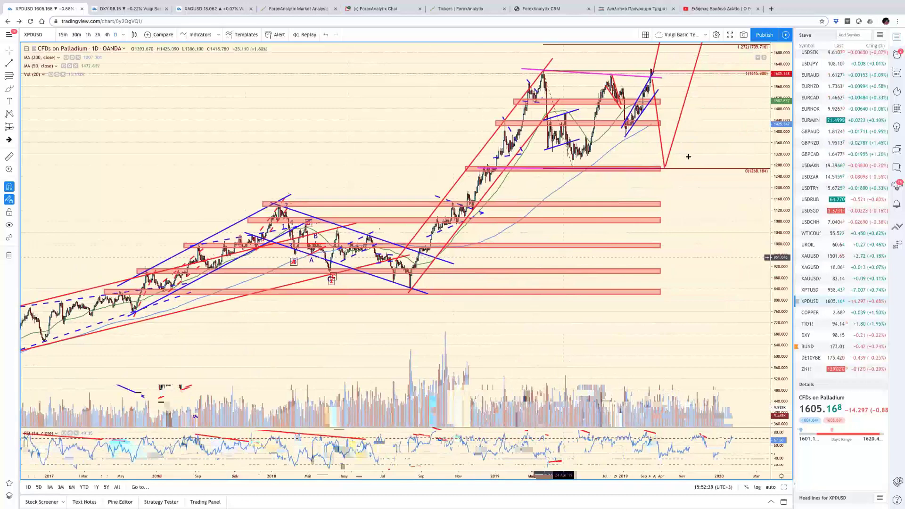
left_click_drag(778, 128, 709, 283)
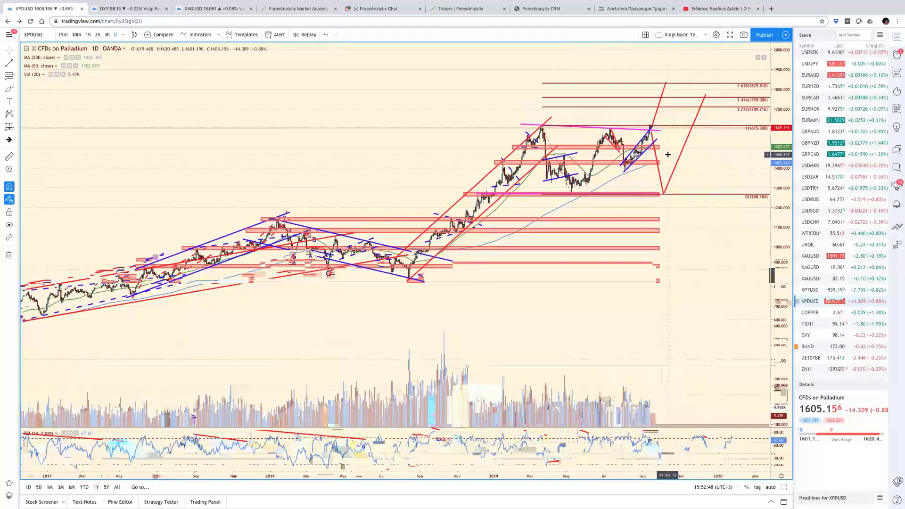
scroll(668, 155, "up", 4)
scroll(668, 154, "up", 3)
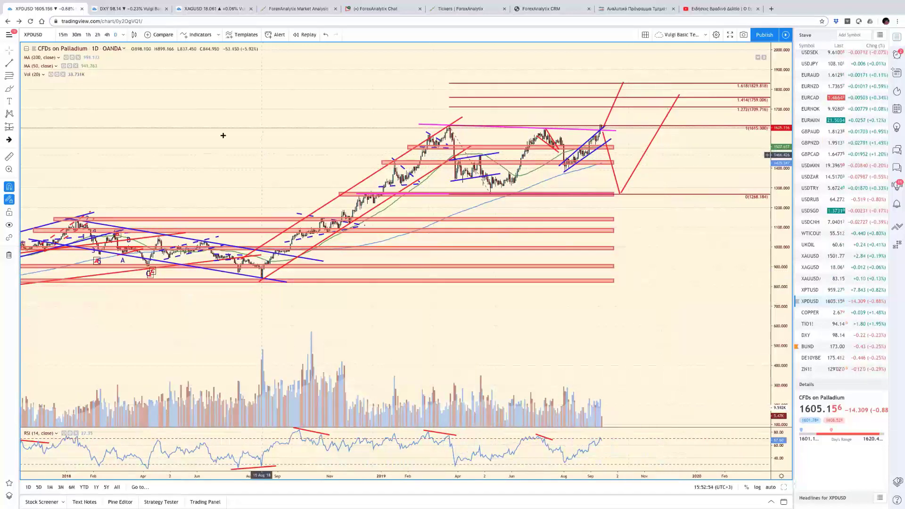
Step: Switch to the Brush drawing tool and set its colour to green
left_click(15, 88)
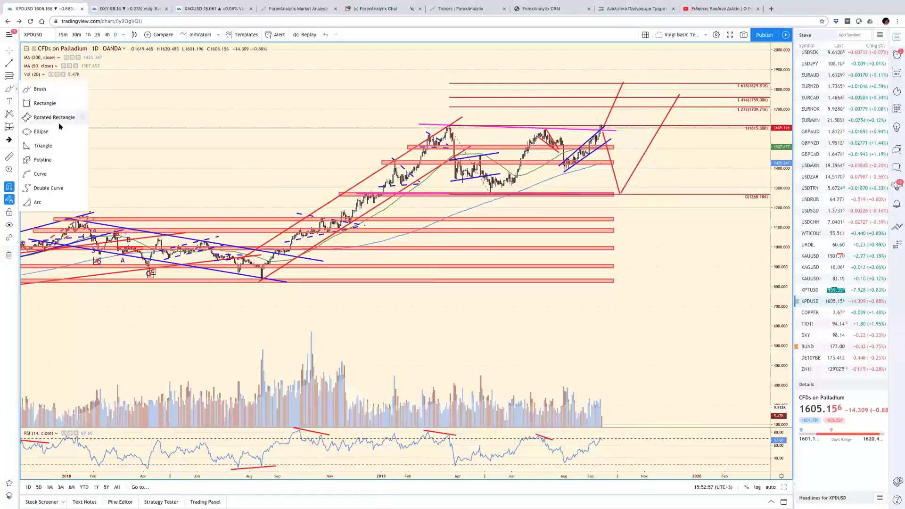
left_click(56, 92)
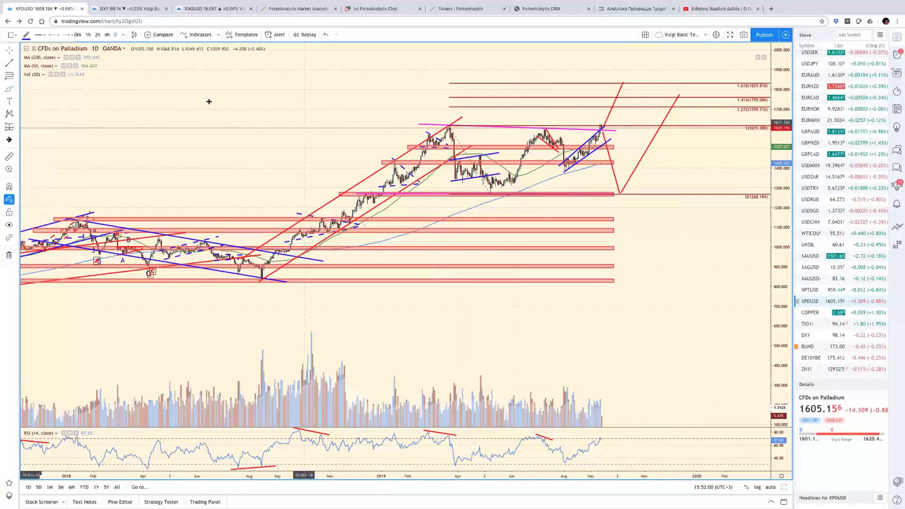
left_click(26, 35)
left_click(83, 55)
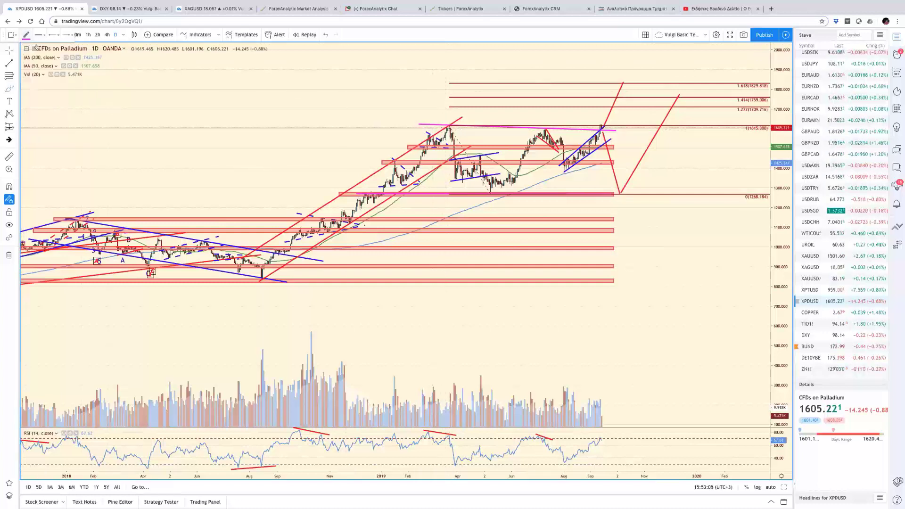
left_click(26, 34)
left_click(50, 55)
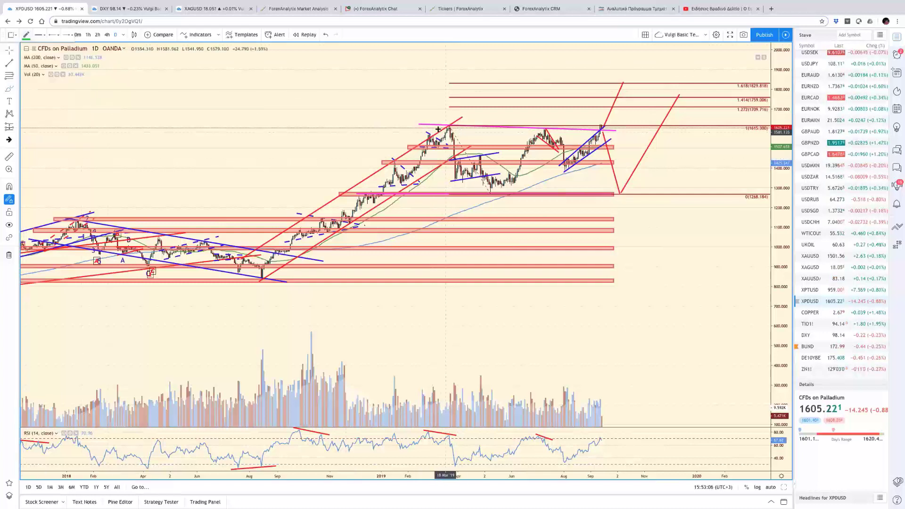
Step: Brush a green cup down to about 1320, a rim line near 1610, and an upward breakout projection
mouse_move(441, 140)
left_mouse_down()
mouse_move(464, 189)
mouse_move(499, 191)
mouse_move(543, 140)
mouse_move(547, 158)
mouse_move(566, 169)
mouse_move(595, 155)
mouse_move(605, 134)
left_mouse_up()
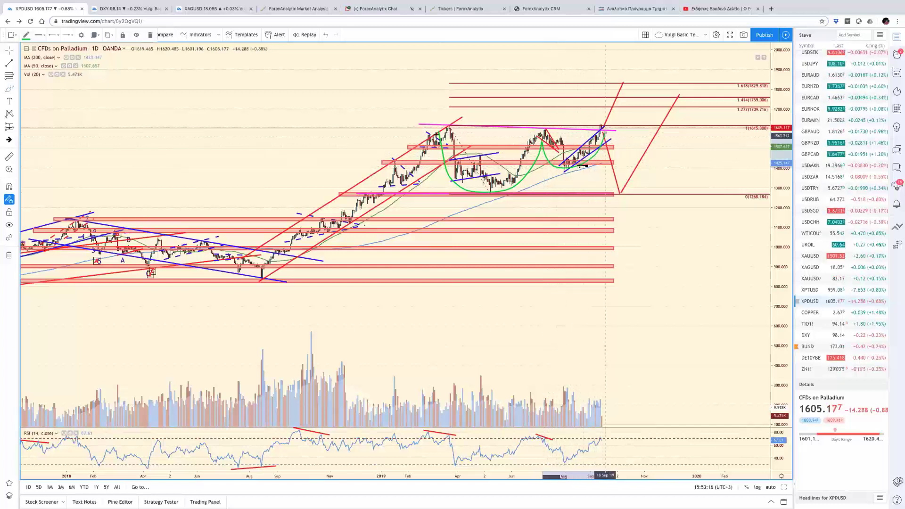
left_click_drag(463, 126, 638, 127)
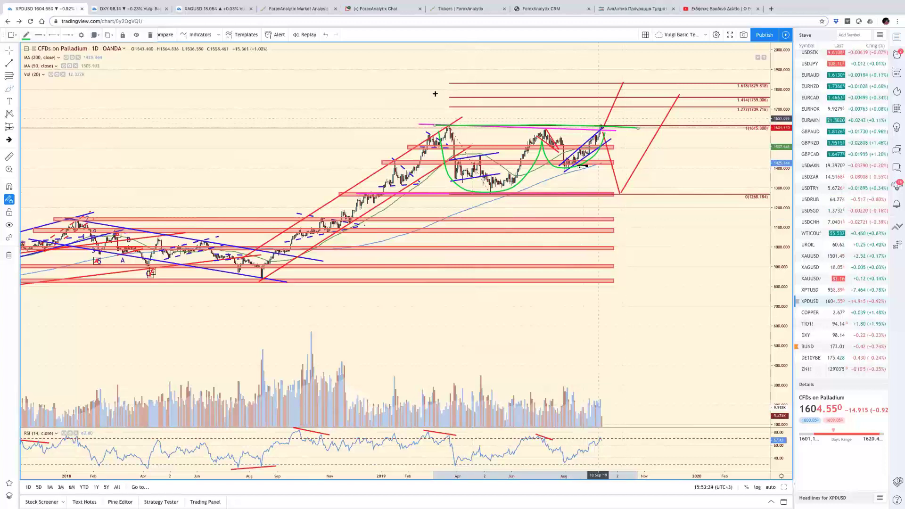
left_click(9, 65)
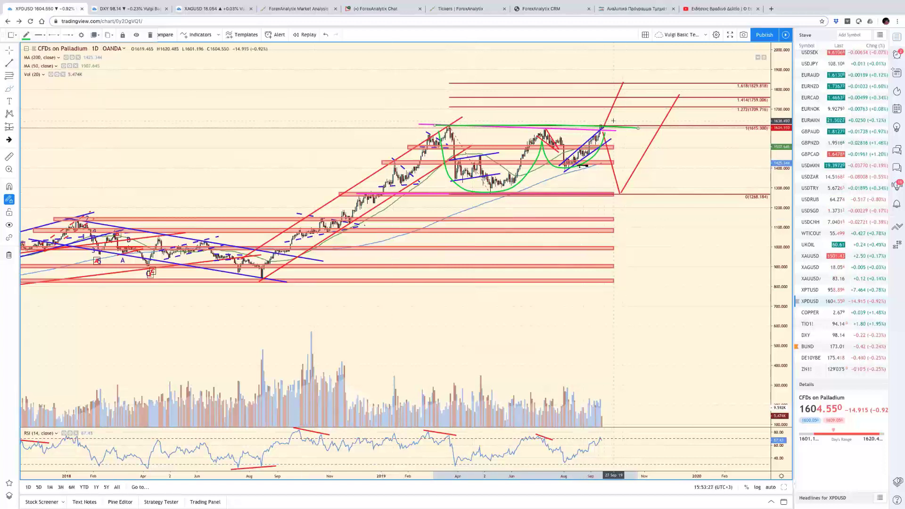
left_click_drag(615, 119, 649, 64)
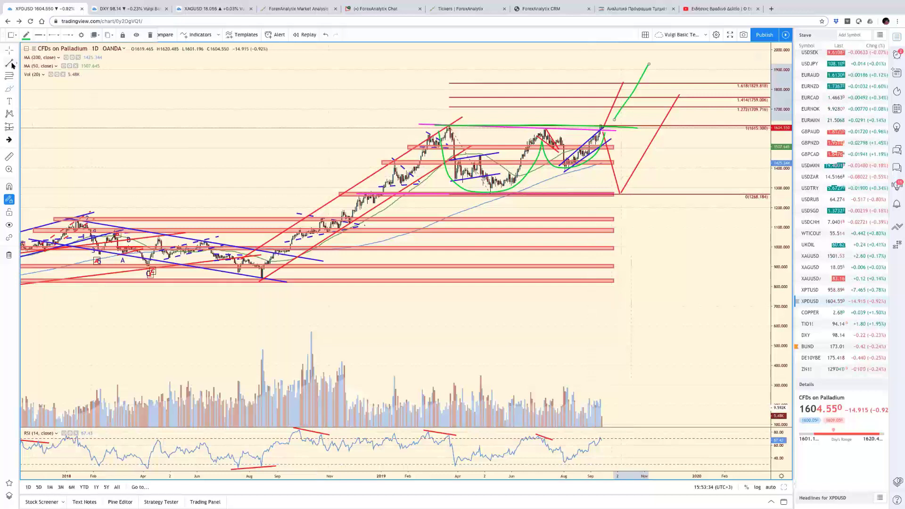
Step: Draw a green vertical line spanning the cup depth and move it to the breakout, reaching about 1950
left_click(26, 35)
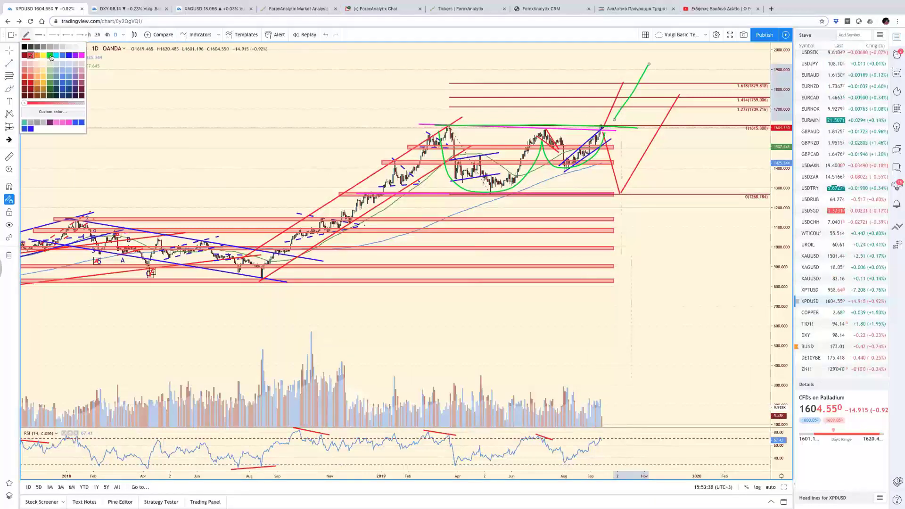
left_click(487, 127)
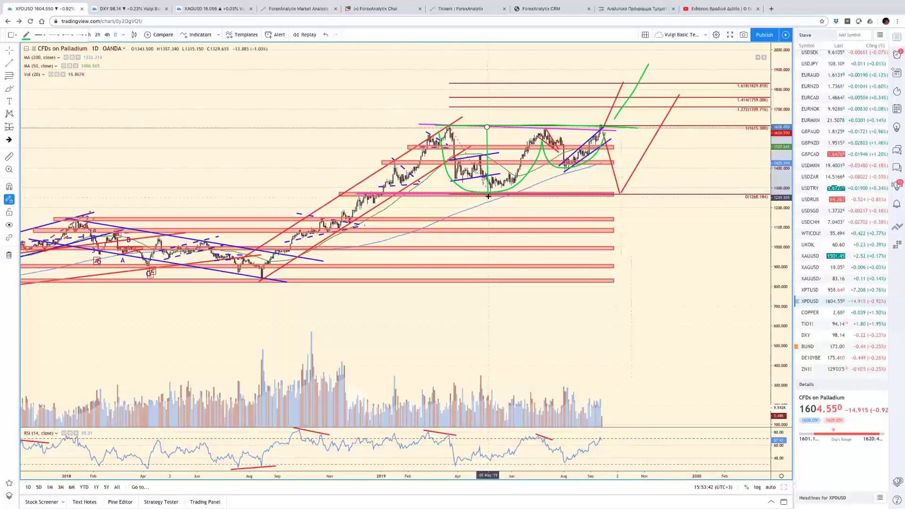
left_click(488, 193)
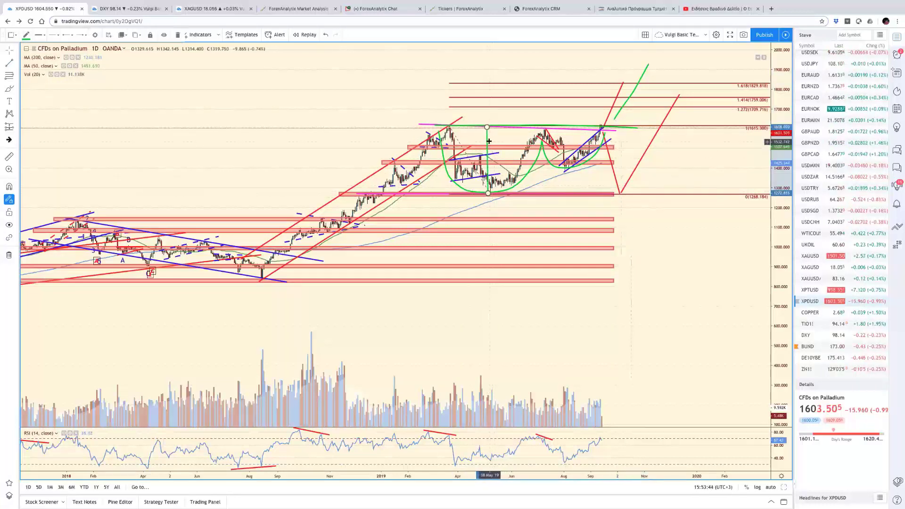
left_click_drag(486, 141, 608, 74)
scroll(608, 72, "up", 1)
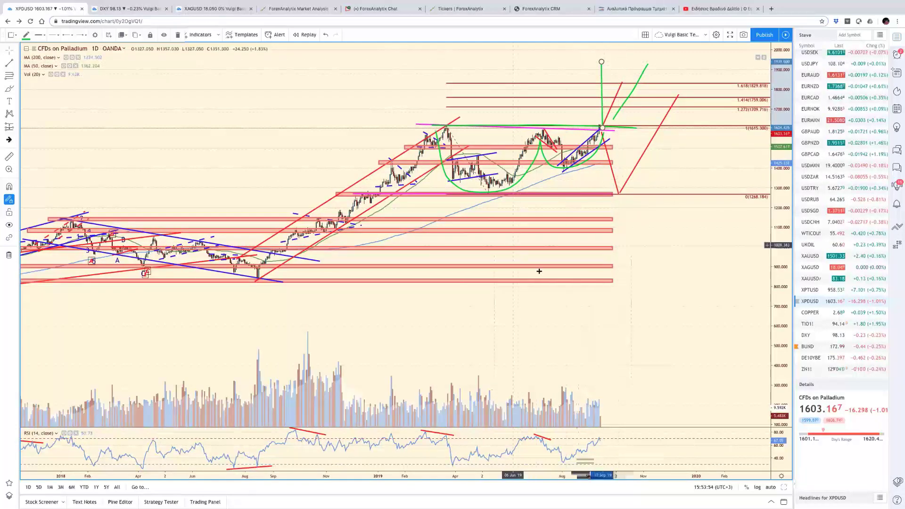
left_click(682, 177)
left_click_drag(681, 177, 642, 271)
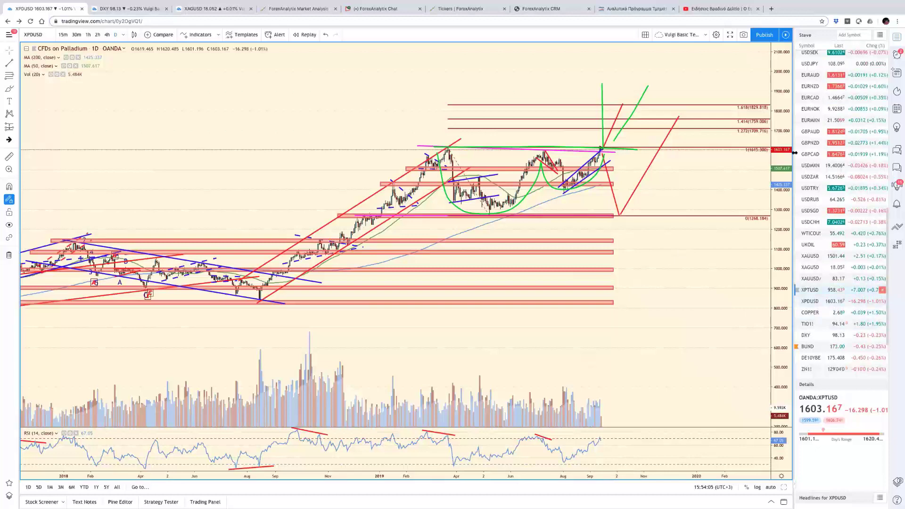
Step: Load platinum (XPTUSD), zoom out to history from 2011, and widen the price range
left_click(820, 290)
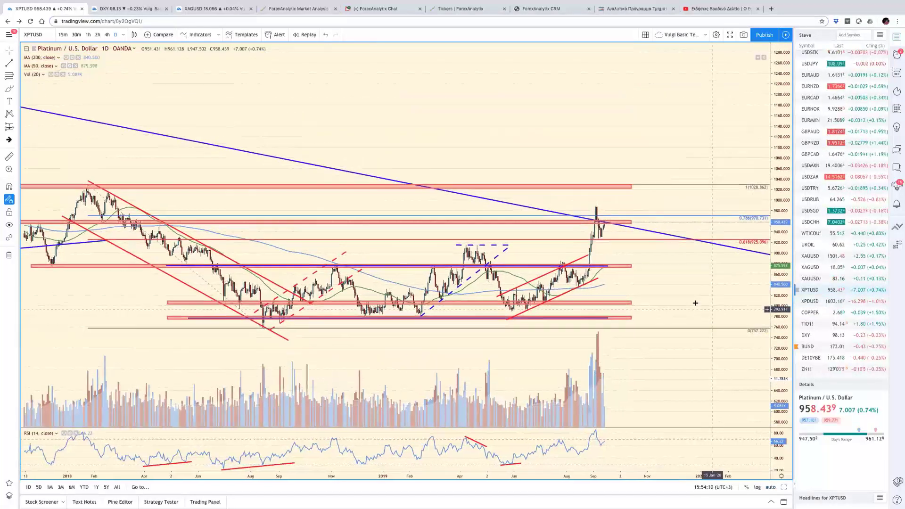
scroll(695, 303, "down", 3)
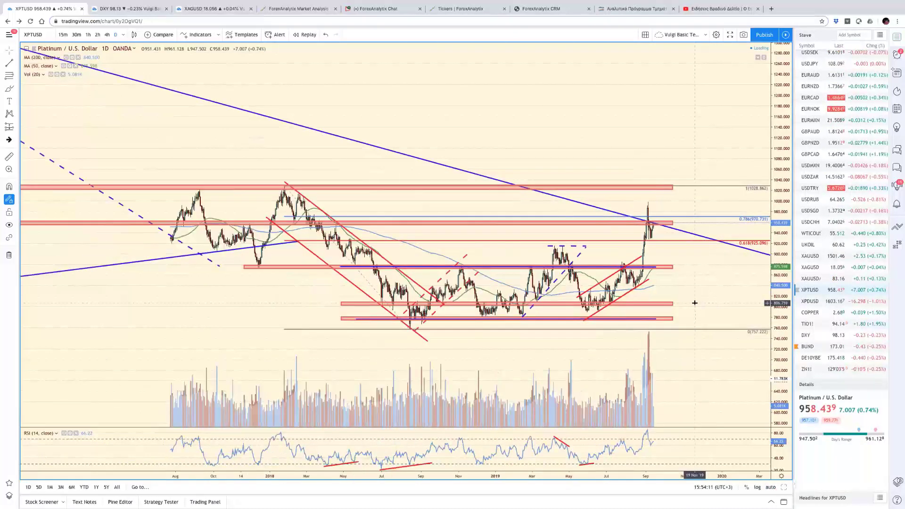
scroll(695, 303, "down", 5)
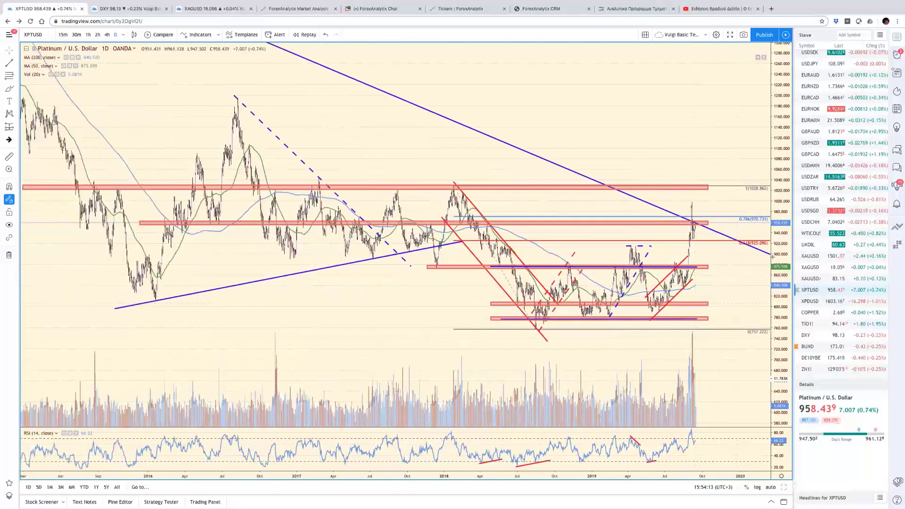
left_click_drag(772, 256, 767, 298)
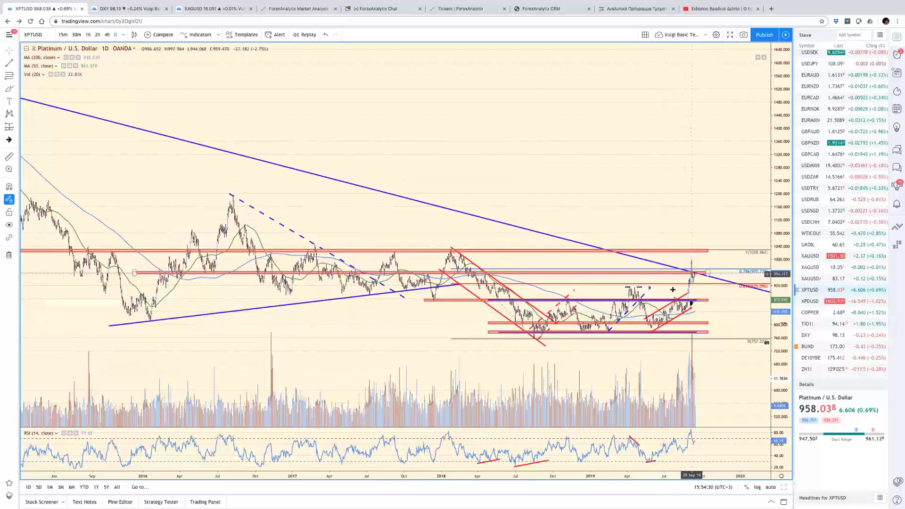
scroll(673, 290, "down", 5)
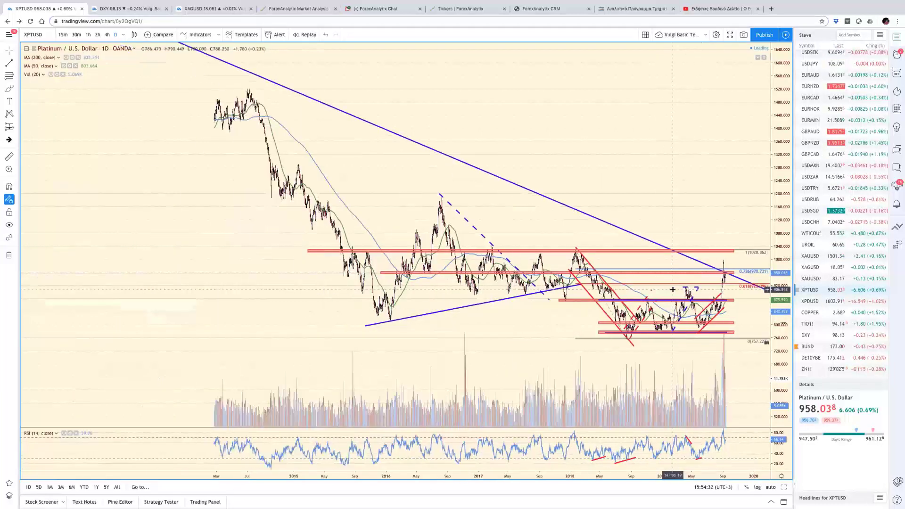
scroll(673, 289, "down", 5)
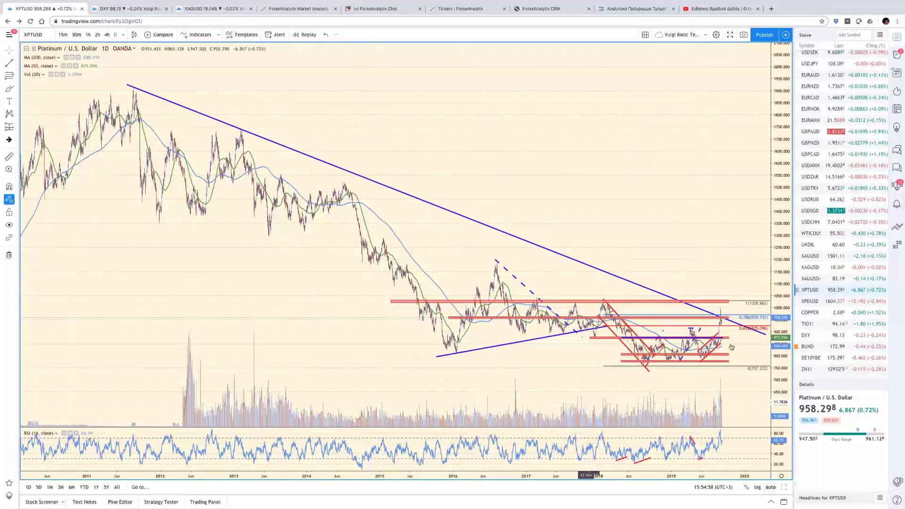
Step: Zoom into the Platinum chart and pan to show mid-2018 onward against the falling trendline
scroll(731, 348, "up", 3)
scroll(731, 348, "up", 4)
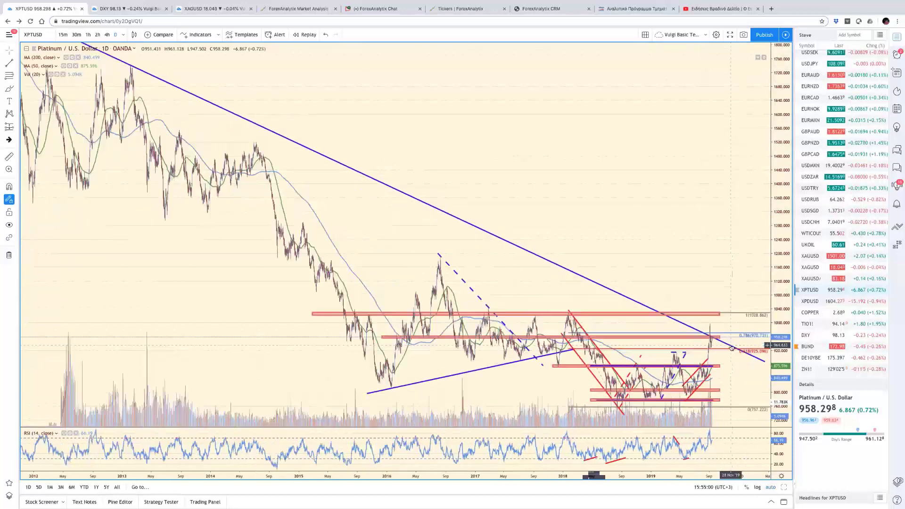
scroll(732, 348, "up", 3)
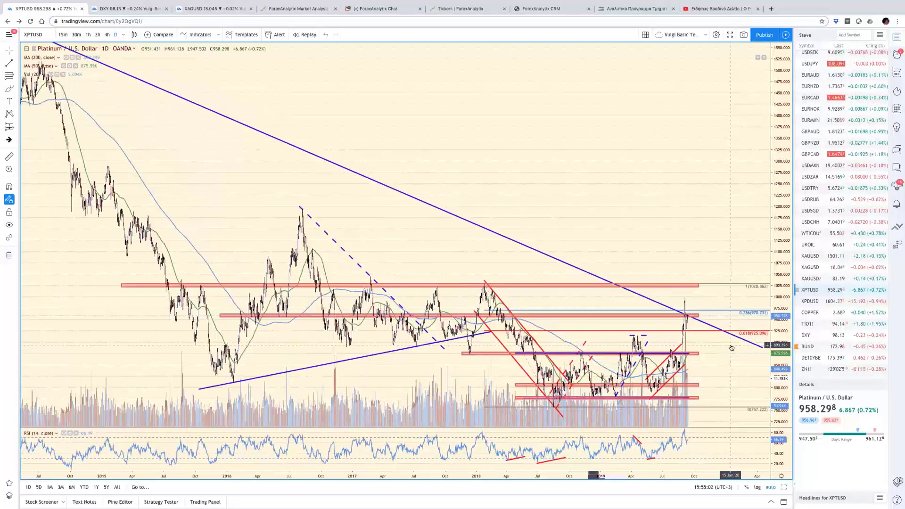
scroll(732, 348, "up", 3)
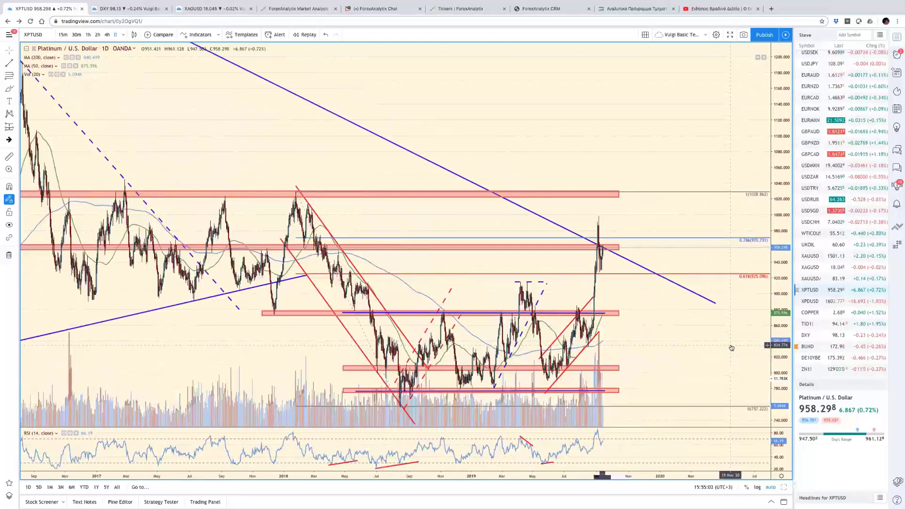
scroll(731, 348, "up", 2)
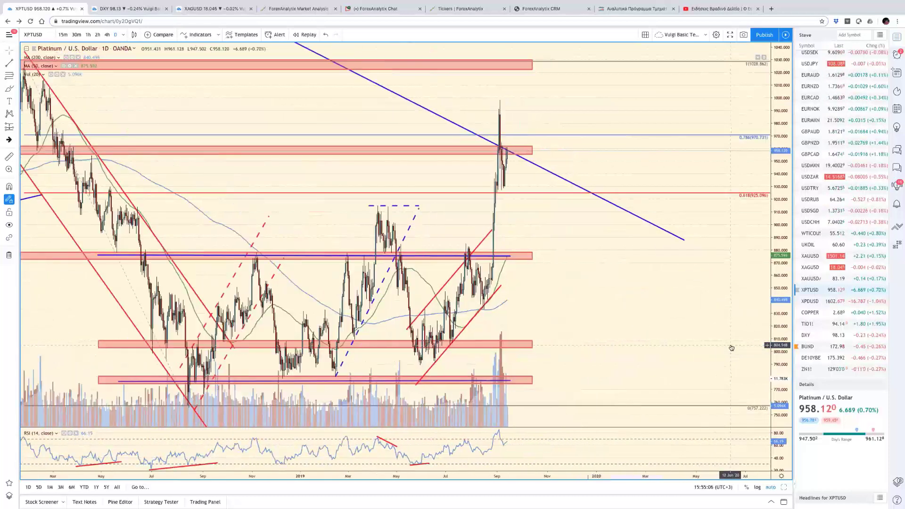
scroll(731, 348, "up", 4)
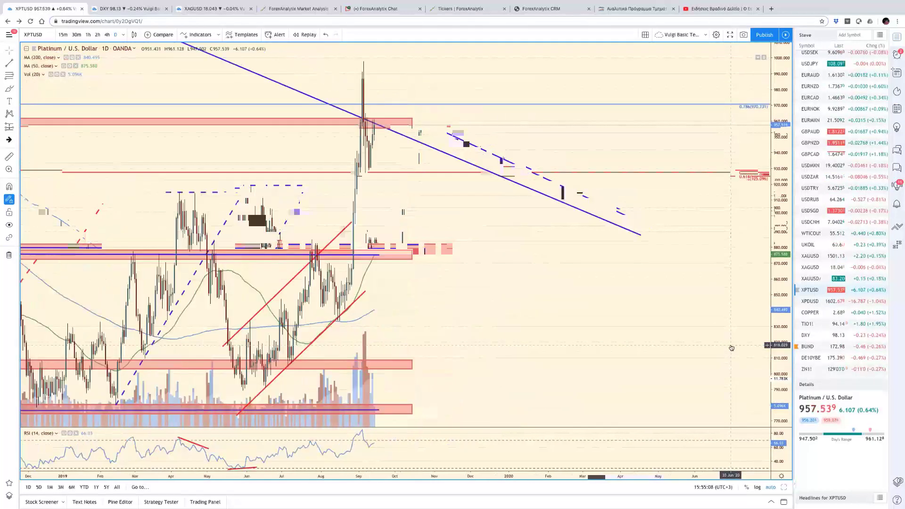
scroll(731, 348, "up", 3)
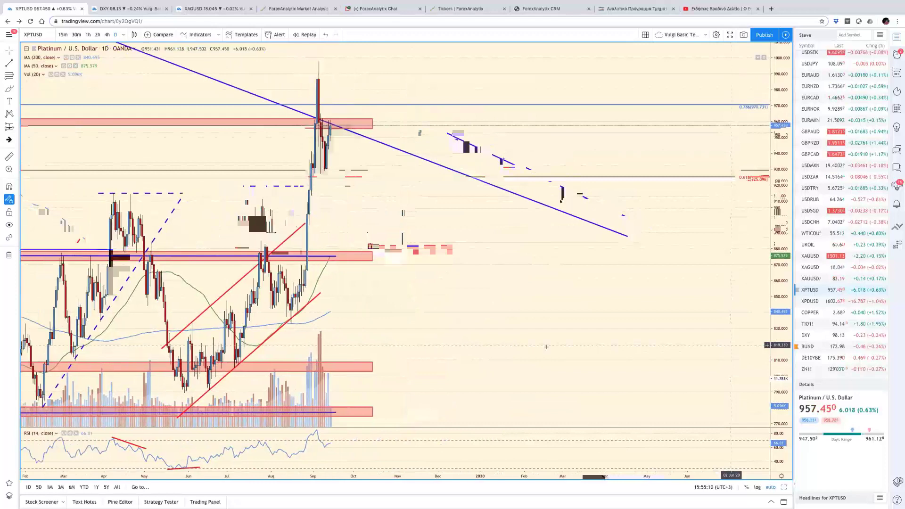
left_click_drag(438, 317, 768, 320)
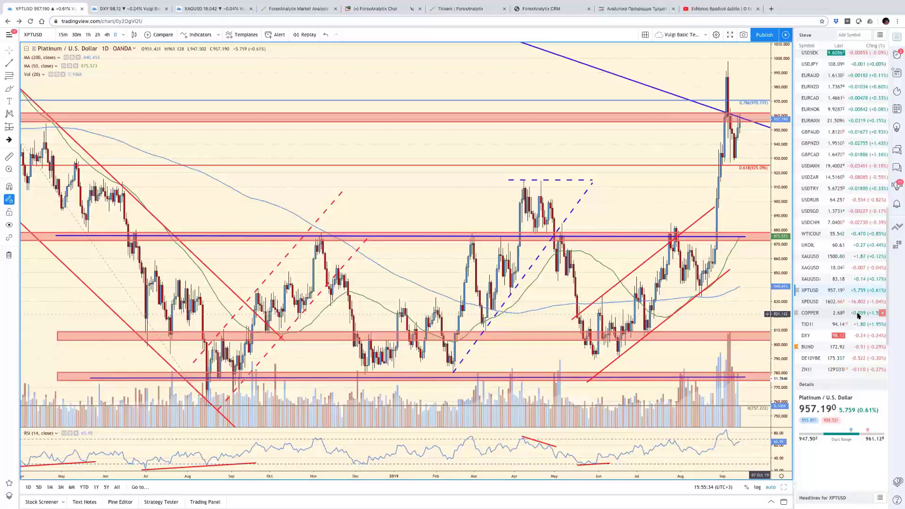
Step: Zoom out slightly, deselect the red trendline, and return to the six-chart layout with Alt+Enter
scroll(704, 290, "down", 1)
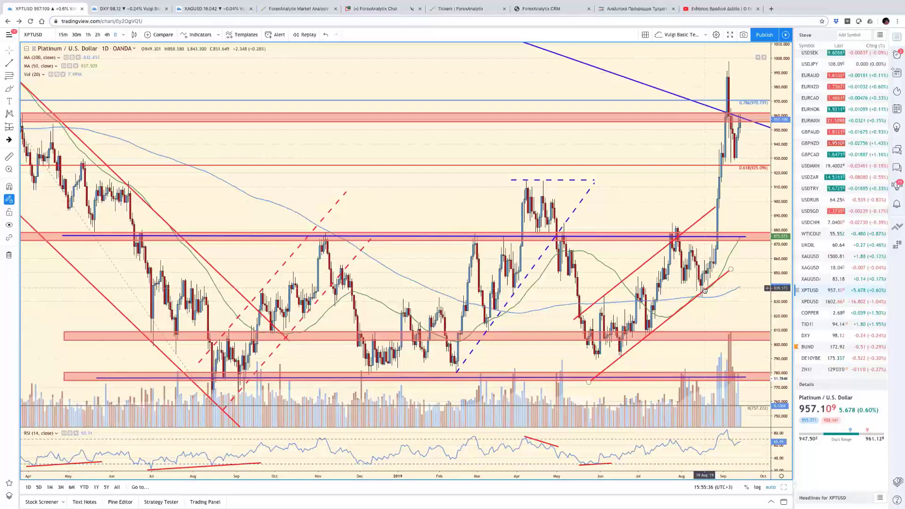
scroll(704, 291, "down", 1)
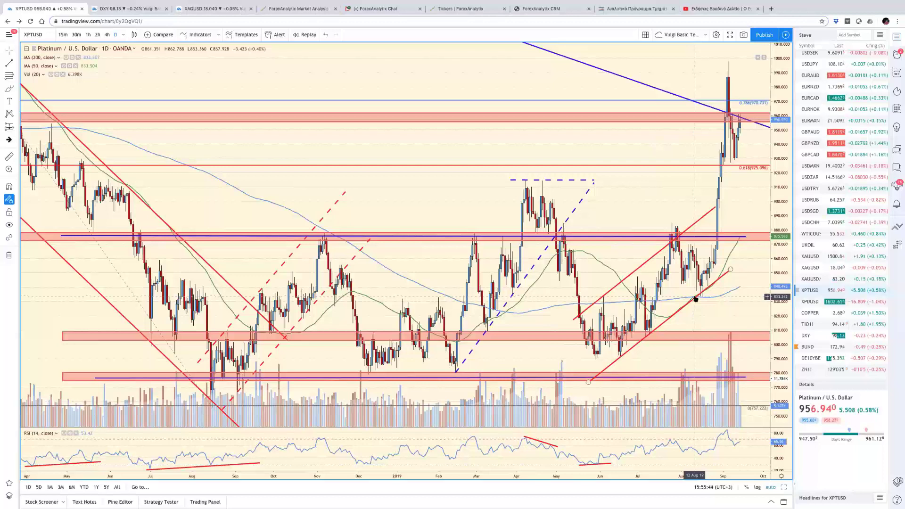
left_click(64, 239)
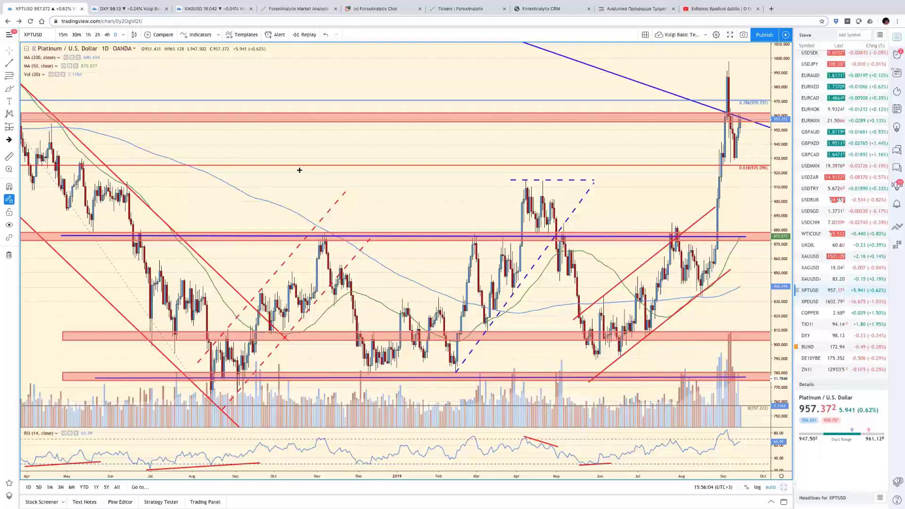
key("alt+Return")
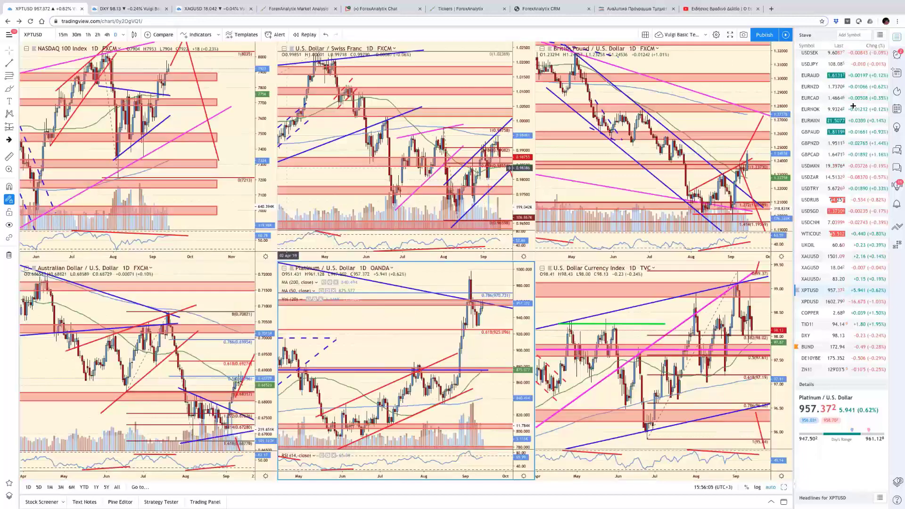
Step: Load UK100 from the watchlist into the top-left pane and maximize it
scroll(844, 113, "up", 10)
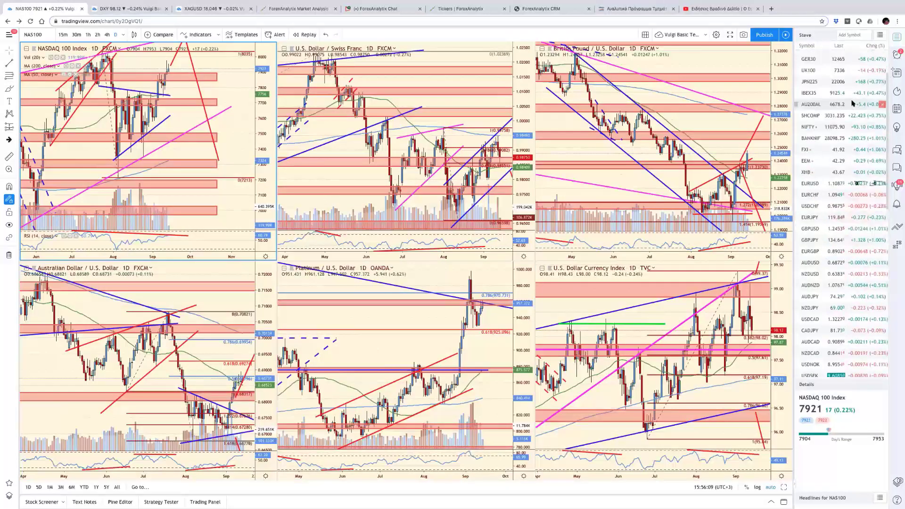
left_click(820, 125)
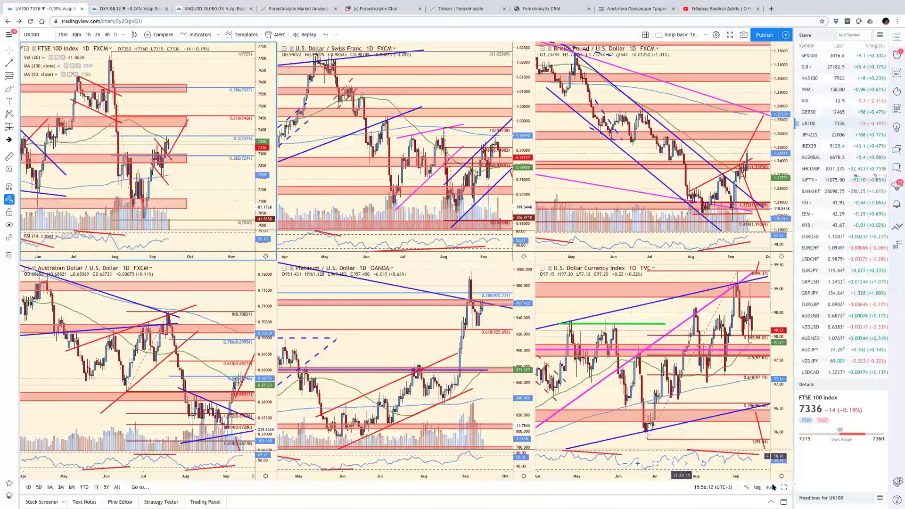
key("alt+Return")
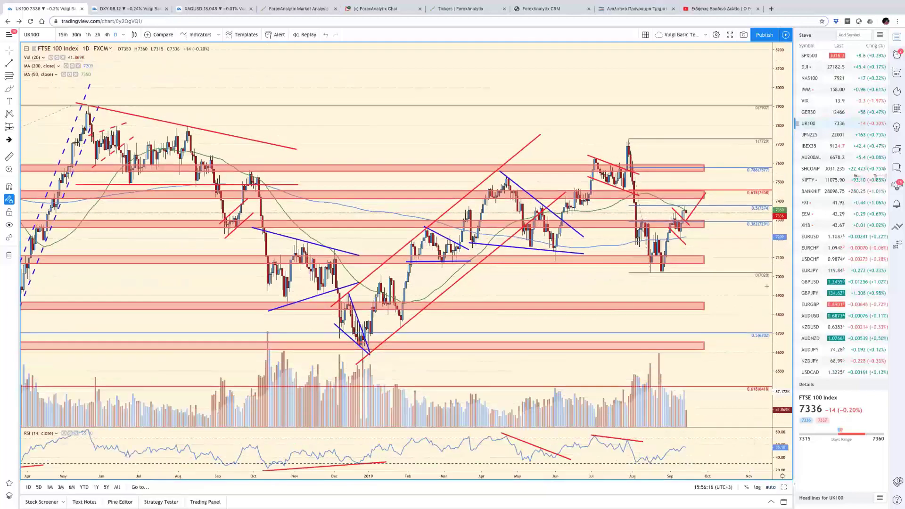
Step: Compress the FTSE 100 price scale, inspect the red trend line, and zoom out in time
left_click_drag(772, 261, 647, 265)
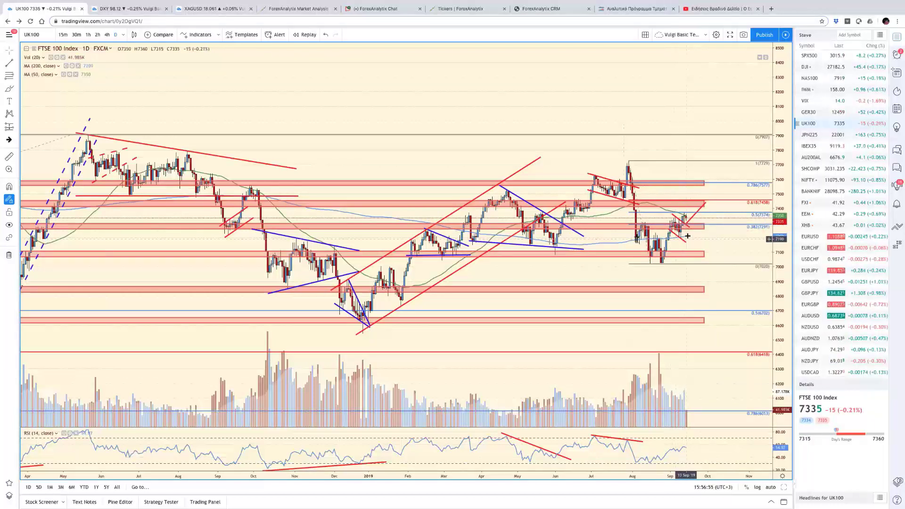
left_click(706, 204)
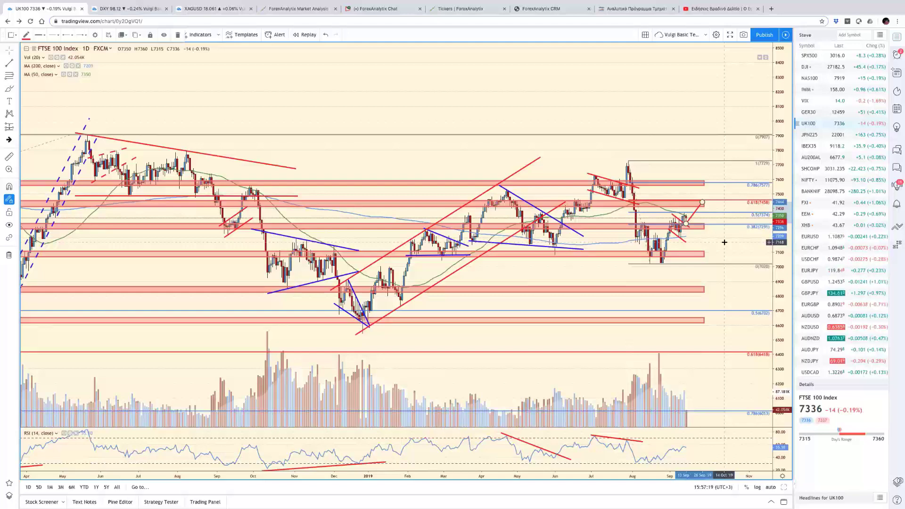
scroll(544, 259, "down", 5)
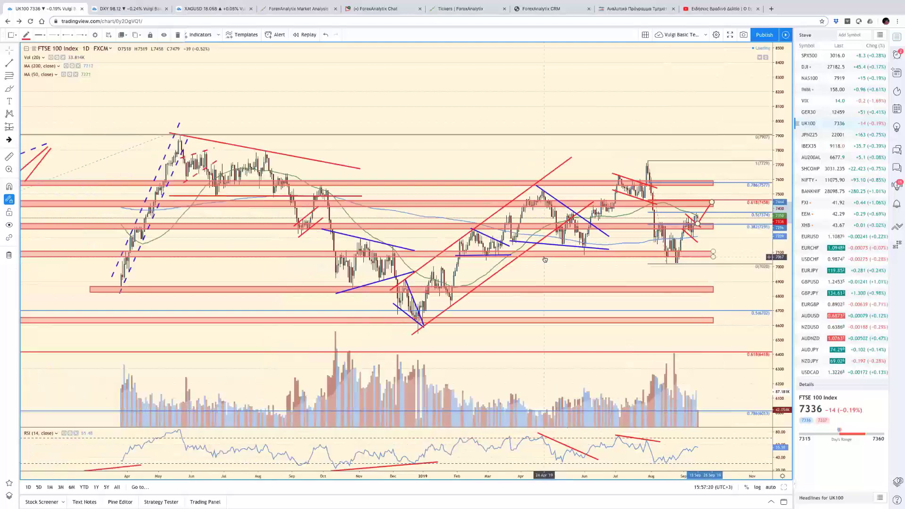
scroll(545, 259, "down", 2)
scroll(545, 259, "down", 2)
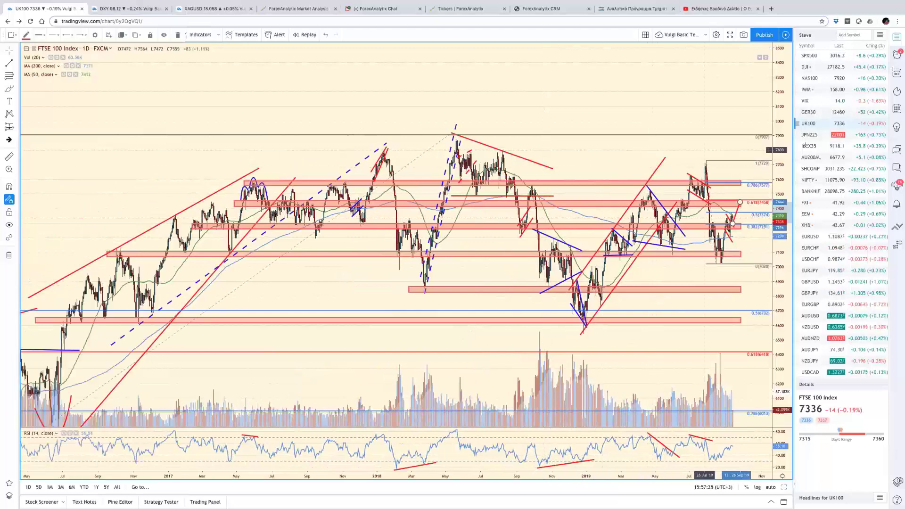
Step: Compress prices further with room on the right, then inspect and deselect a red support zone
left_click_drag(777, 155, 774, 280)
left_click_drag(710, 116, 677, 126)
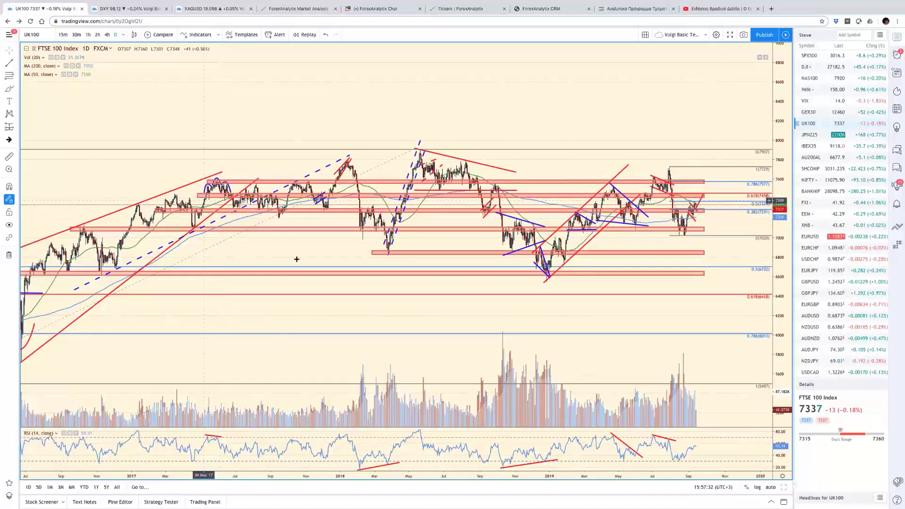
left_click(608, 252)
left_click(480, 278)
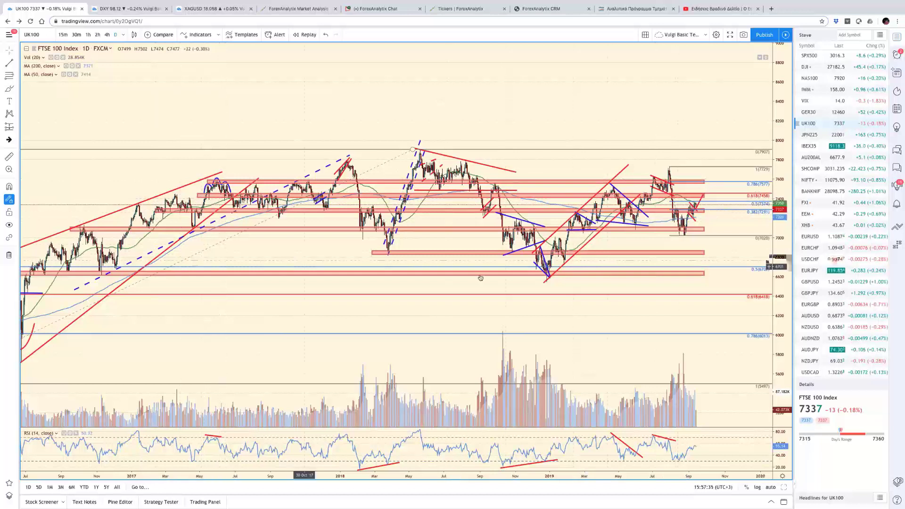
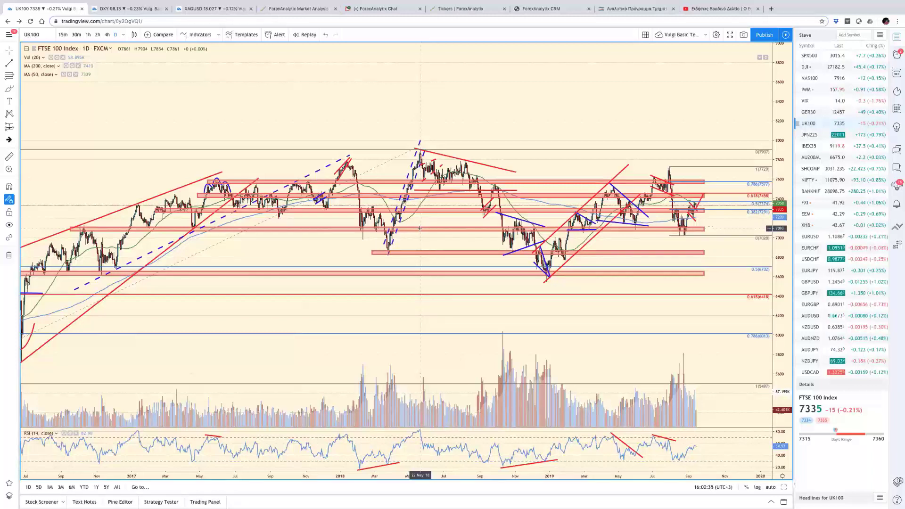
Step: Load the GER30 DAX Index daily chart from the watchlist in place of UK100
left_click(809, 112)
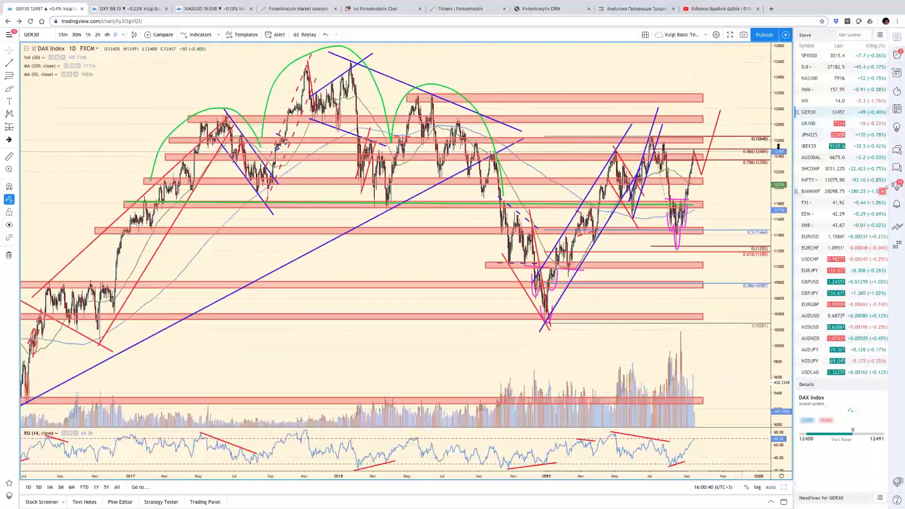
Step: Compress the GER30 price scale so every trendline, arc and zone fits with margin
left_click_drag(766, 282, 751, 312)
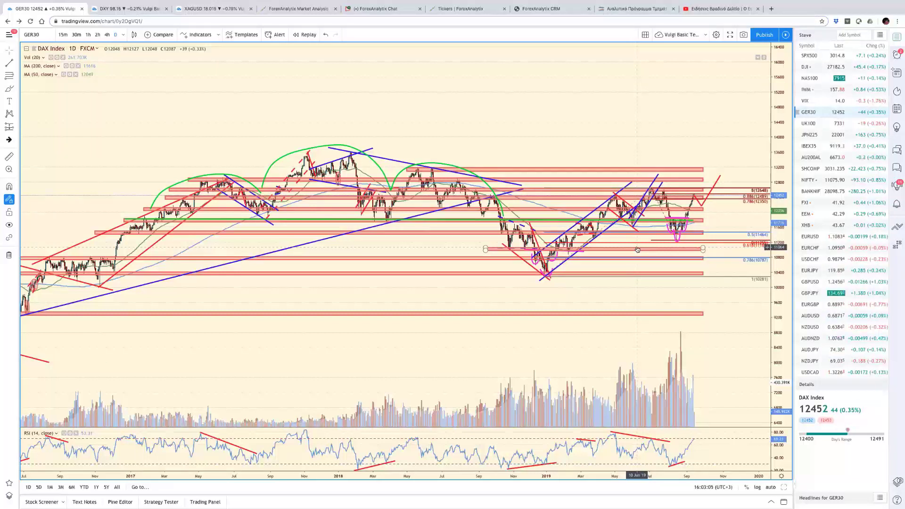
Step: Select the Fib retracement drawing on the GER30 daily chart
left_click(588, 240)
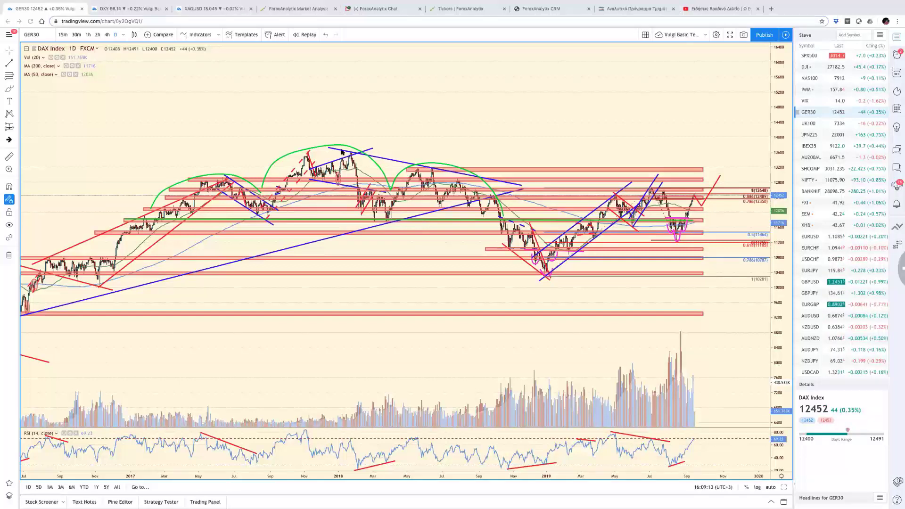
Step: Reload the chart page and switch Chrome to full screen
key("F5")
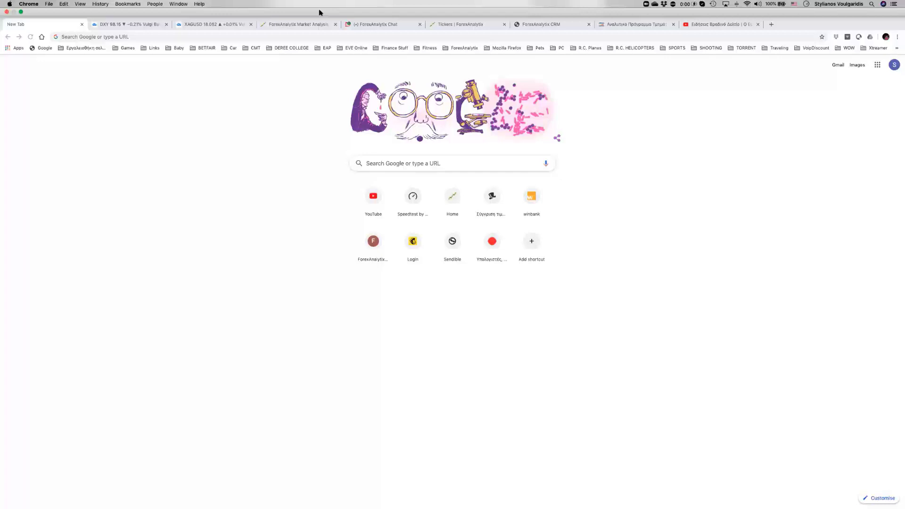
key("ctrl+super+f")
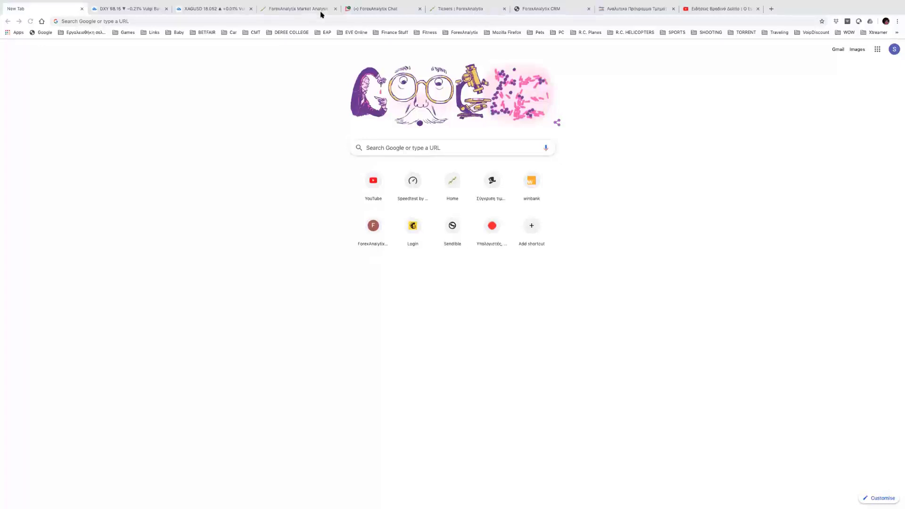